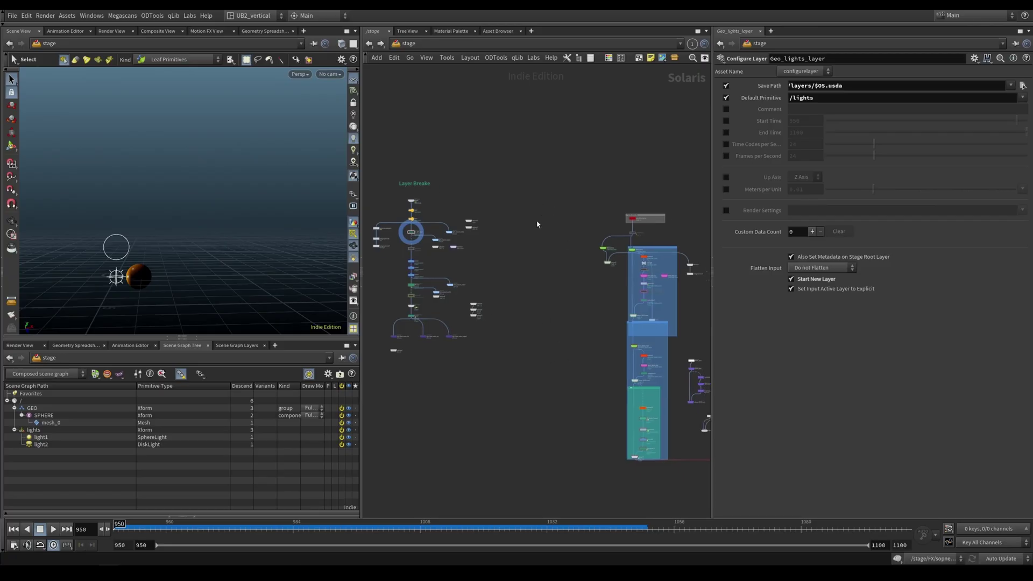
Step: Examine the CHAR animation network and the save path settings of its configurelayer3 node
{"action": "left_click_drag", "start_coordinate": [549, 189], "coordinate": [557, 422]}
{"action": "scroll", "coordinate": [682, 306], "scroll_direction": "up", "scroll_amount": 8}
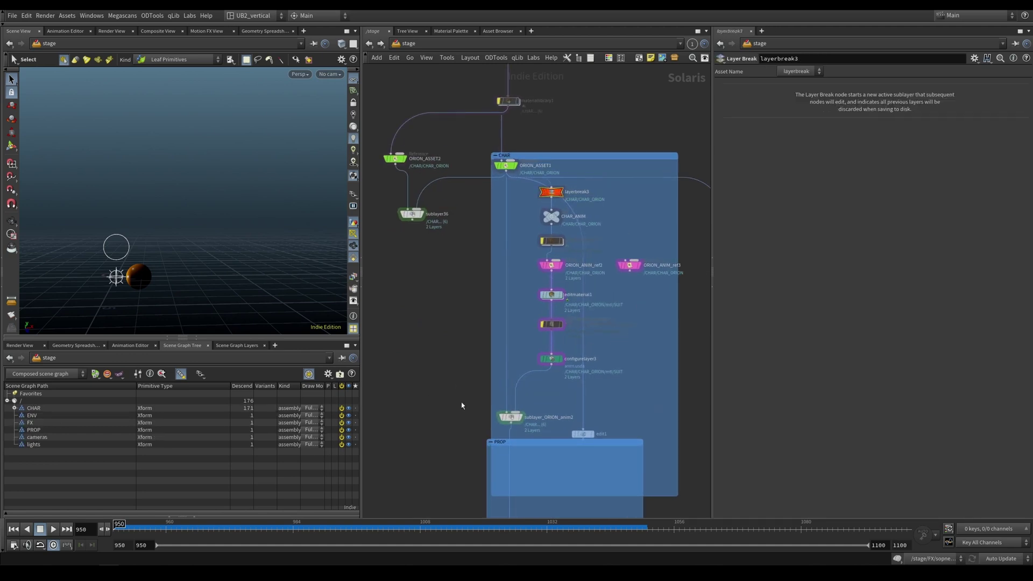
{"action": "middle_click_drag", "start_coordinate": [457, 408], "coordinate": [478, 353]}
{"action": "left_click", "coordinate": [571, 306]}
{"action": "scroll", "coordinate": [630, 312], "scroll_direction": "up", "scroll_amount": 4}
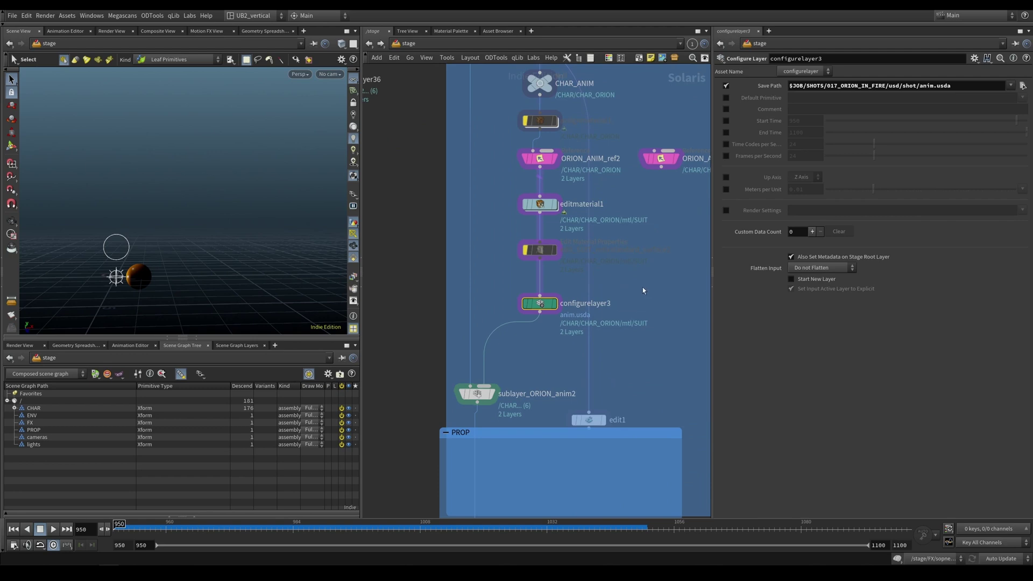
{"action": "scroll", "coordinate": [635, 304], "scroll_direction": "down", "scroll_amount": 10}
{"action": "middle_click_drag", "start_coordinate": [506, 319], "coordinate": [605, 381]}
{"action": "left_click_drag", "start_coordinate": [602, 216], "coordinate": [452, 425]}
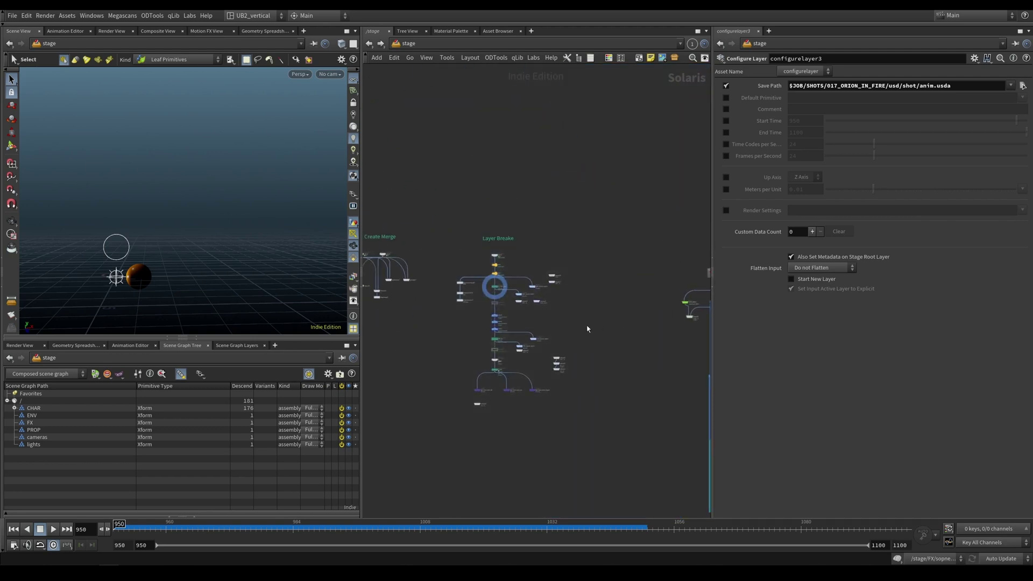
Step: Examine the Layer Breake node network from the sphere and lights down through the camera and FX layers
{"action": "scroll", "coordinate": [468, 325], "scroll_direction": "up", "scroll_amount": 5}
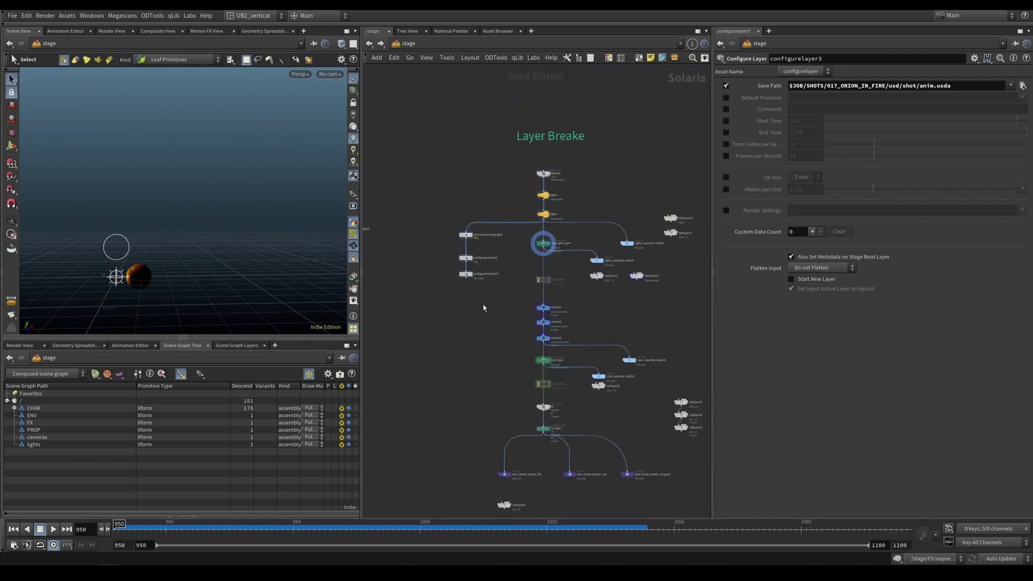
{"action": "scroll", "coordinate": [477, 330], "scroll_direction": "up", "scroll_amount": 1}
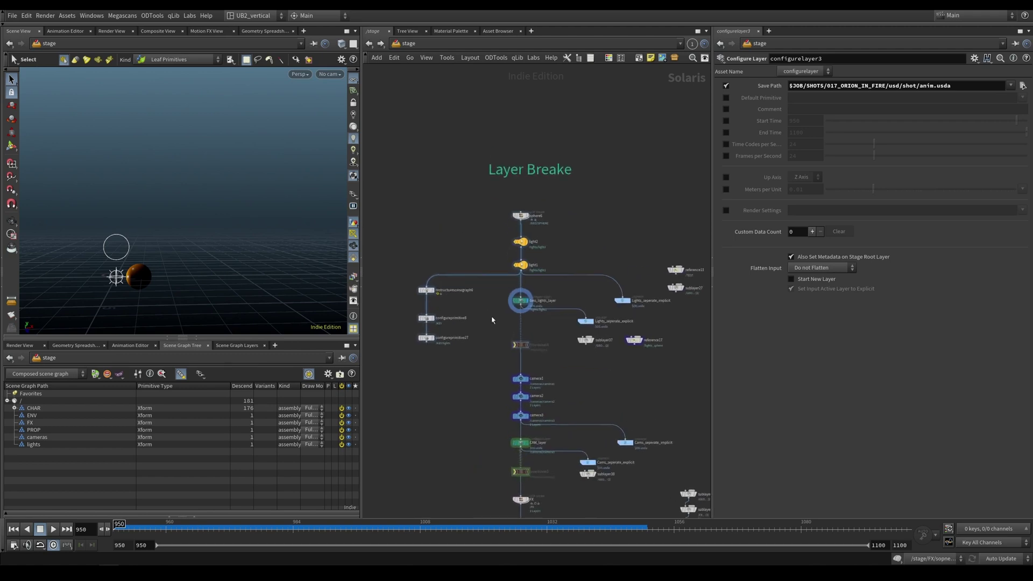
{"action": "scroll", "coordinate": [477, 325], "scroll_direction": "up", "scroll_amount": 1}
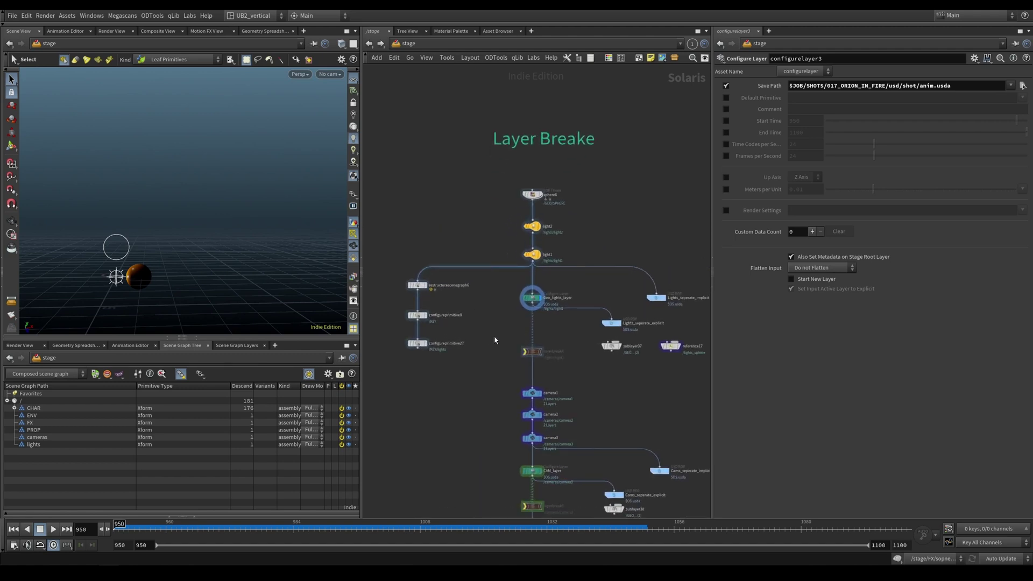
{"action": "middle_click_drag", "start_coordinate": [486, 351], "coordinate": [486, 318]}
{"action": "middle_click_drag", "start_coordinate": [555, 343], "coordinate": [544, 262]}
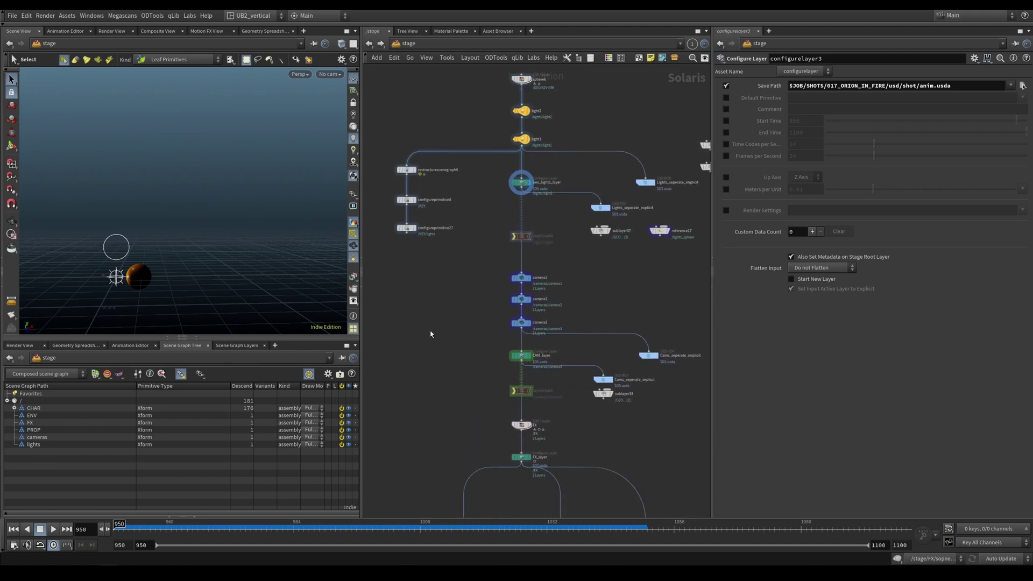
{"action": "scroll", "coordinate": [459, 337], "scroll_direction": "up", "scroll_amount": 5}
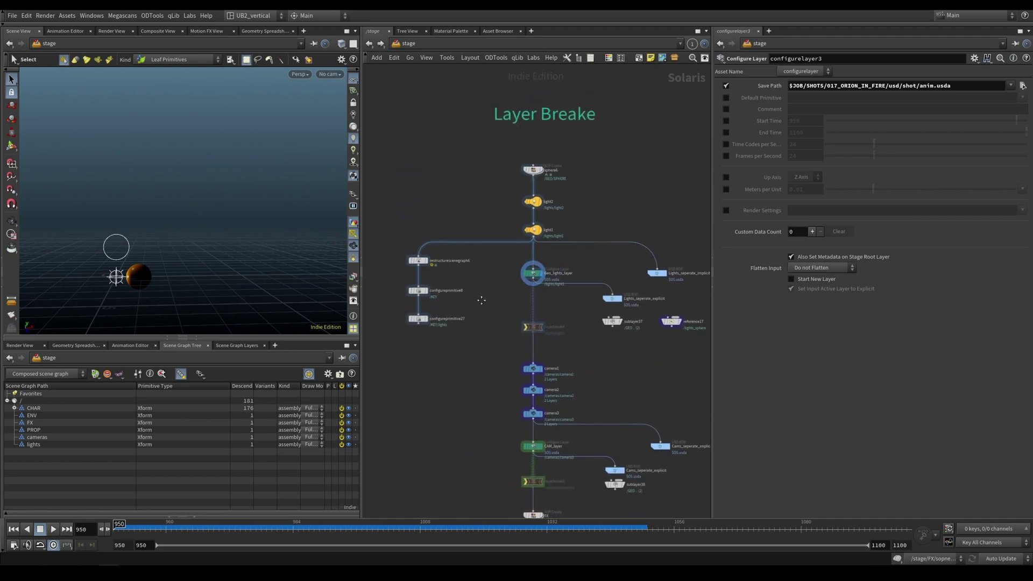
{"action": "scroll", "coordinate": [482, 247], "scroll_direction": "up", "scroll_amount": 3}
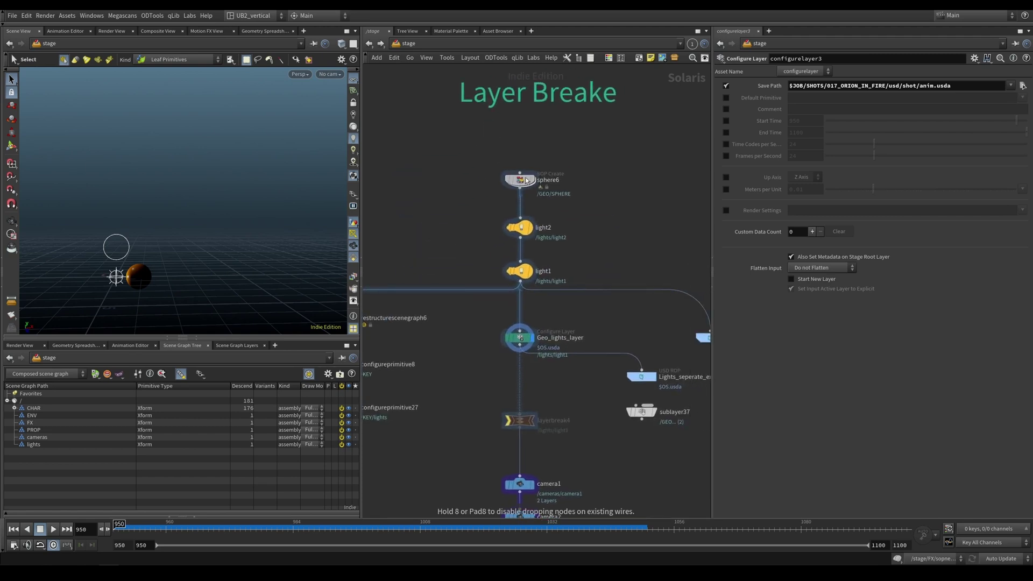
{"action": "scroll", "coordinate": [478, 230], "scroll_direction": "down", "scroll_amount": 5}
{"action": "scroll", "coordinate": [456, 238], "scroll_direction": "up", "scroll_amount": 4}
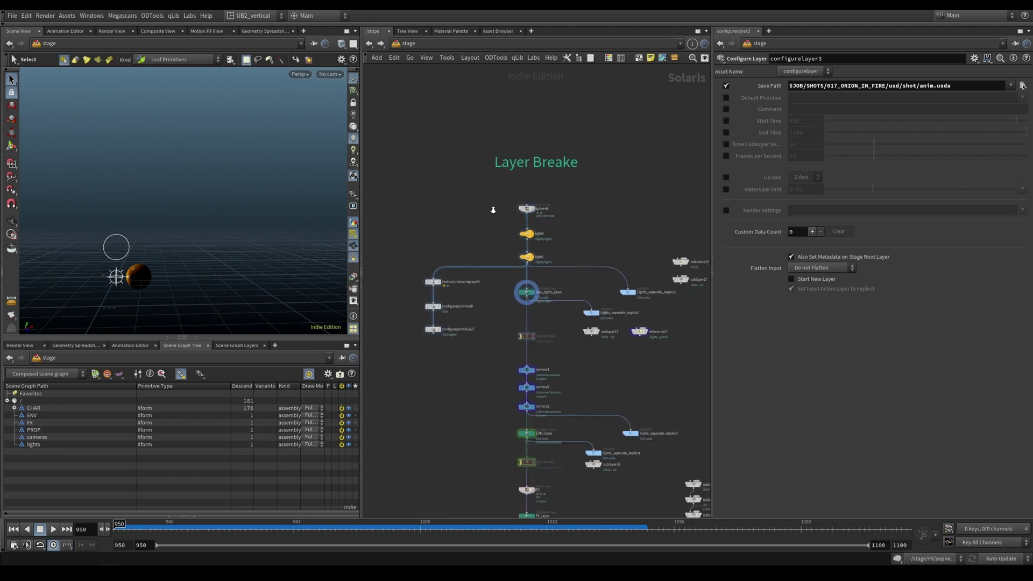
Step: Display the stage at the sphere6 SOP Create node and inspect its internal geometry network
{"action": "left_click", "coordinate": [498, 227]}
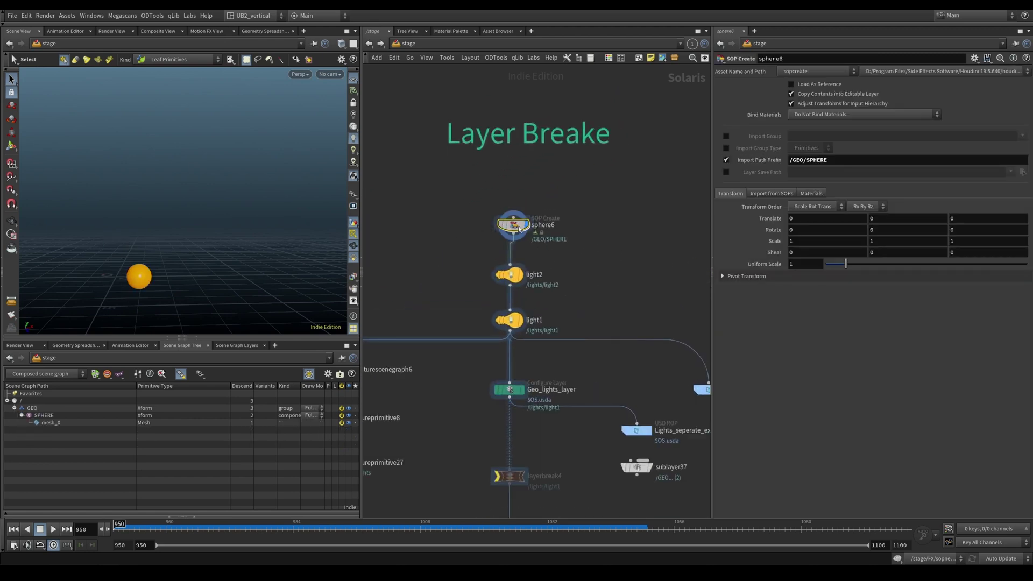
{"action": "scroll", "coordinate": [473, 263], "scroll_direction": "up", "scroll_amount": 2}
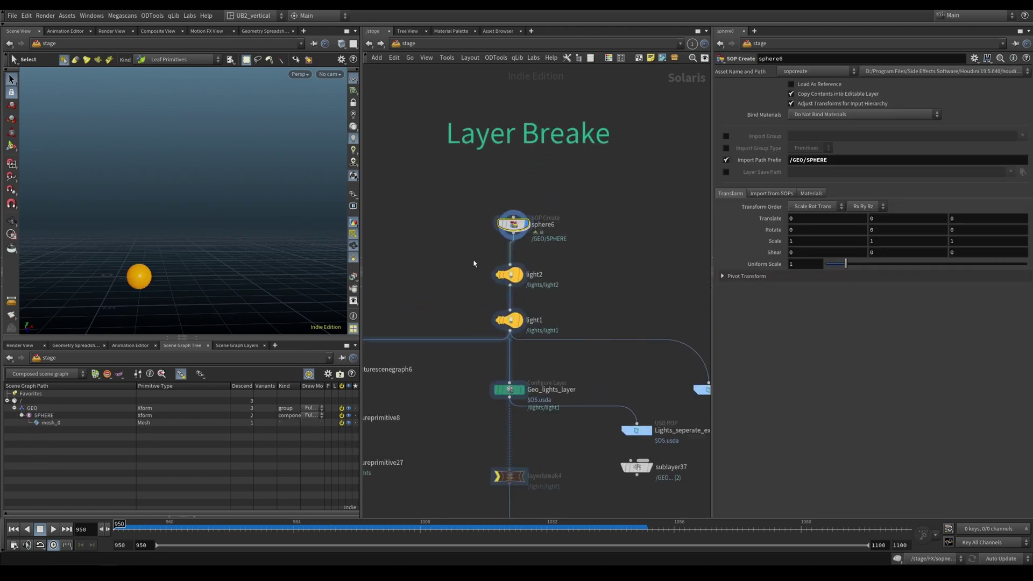
{"action": "double_click", "coordinate": [529, 222]}
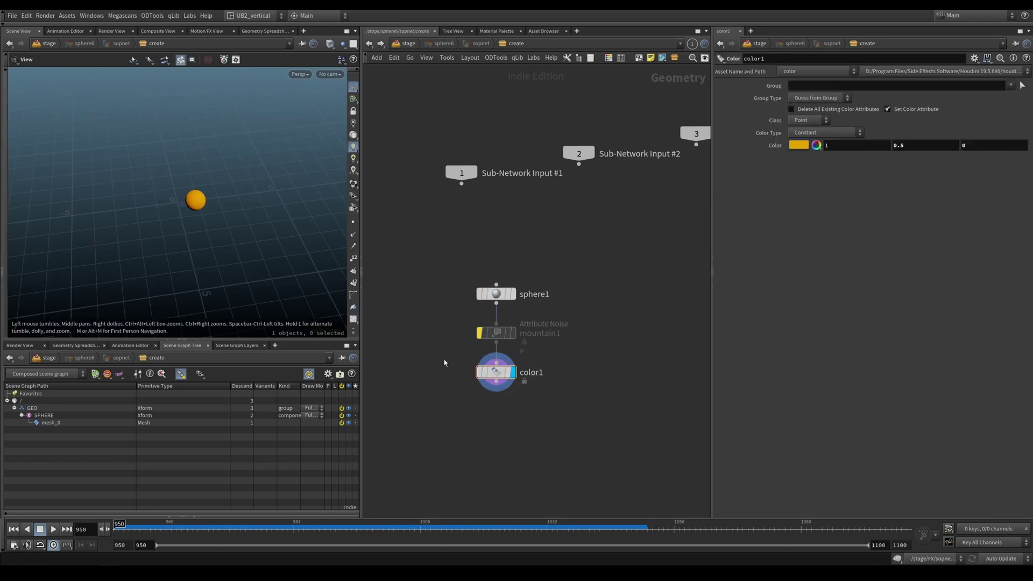
{"action": "key", "text": "u"}
Step: Add a SOP Create node beside sphere6 and look inside its geometry network
{"action": "key", "text": "Tab"}
{"action": "type", "text": "sop"}
{"action": "key", "text": "Return"}
{"action": "left_click", "coordinate": [613, 220]}
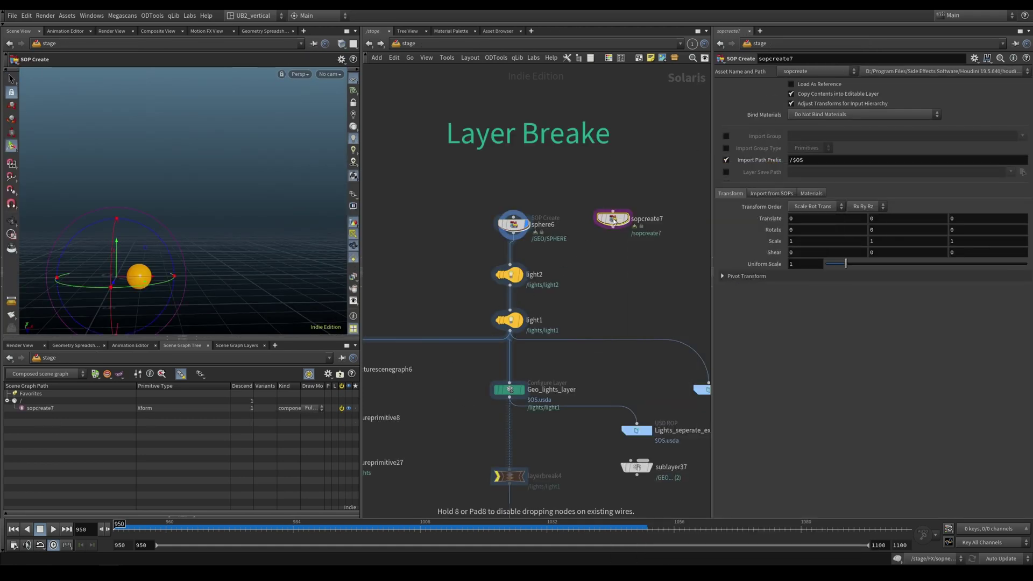
{"action": "double_click", "coordinate": [613, 220]}
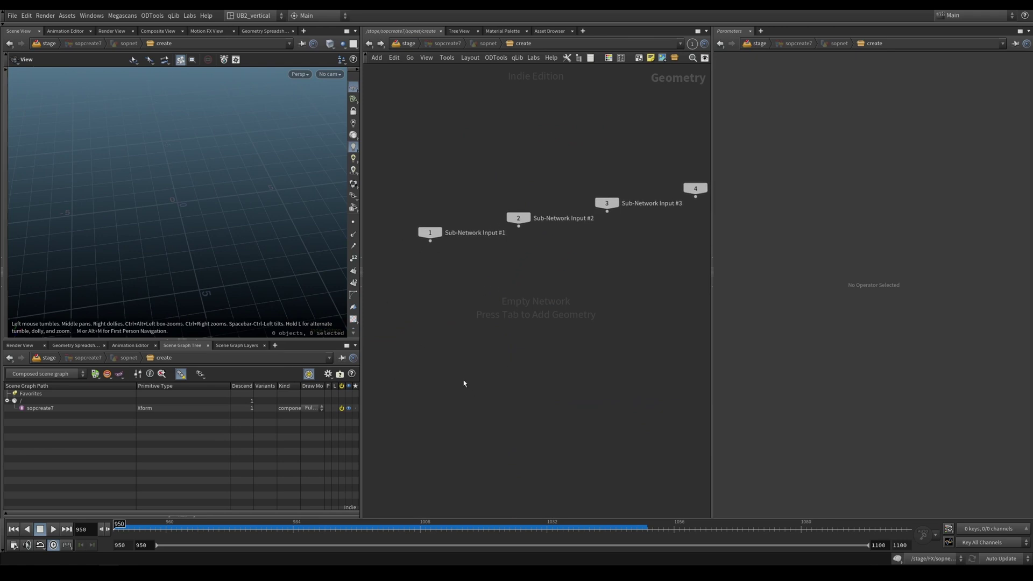
{"action": "key", "text": "Tab"}
{"action": "type", "text": "ge"}
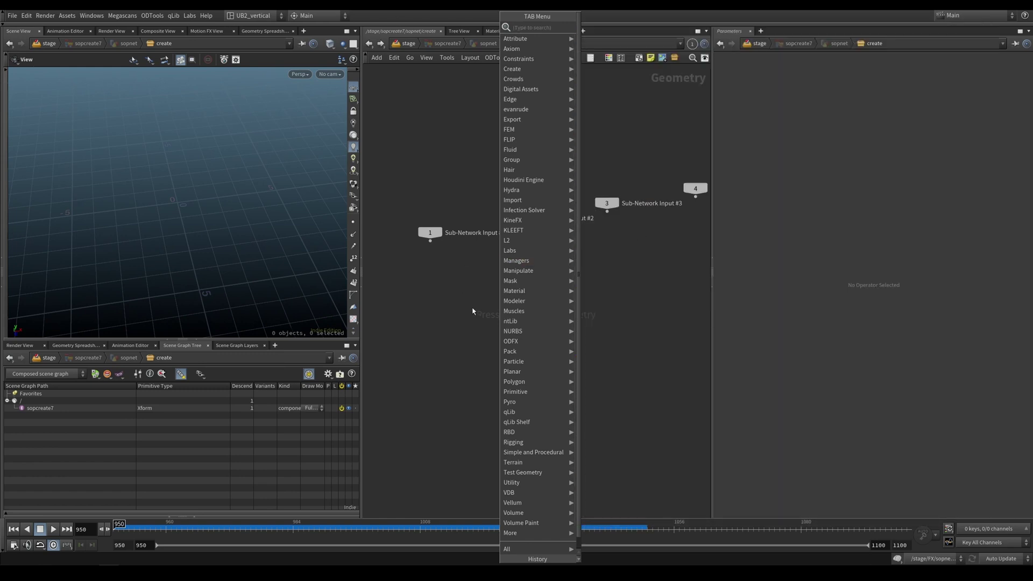
{"action": "key", "text": "Escape"}
{"action": "key", "text": "u"}
Step: Locate the Tall_Fire_SETUP node above the VOLUME FX TEMPLATE box and view its parameters
{"action": "scroll", "coordinate": [635, 258], "scroll_direction": "down", "scroll_amount": 5}
{"action": "middle_click_drag", "start_coordinate": [634, 260], "coordinate": [401, 477]}
{"action": "middle_click_drag", "start_coordinate": [477, 215], "coordinate": [642, 220]}
{"action": "scroll", "coordinate": [565, 211], "scroll_direction": "up", "scroll_amount": 5}
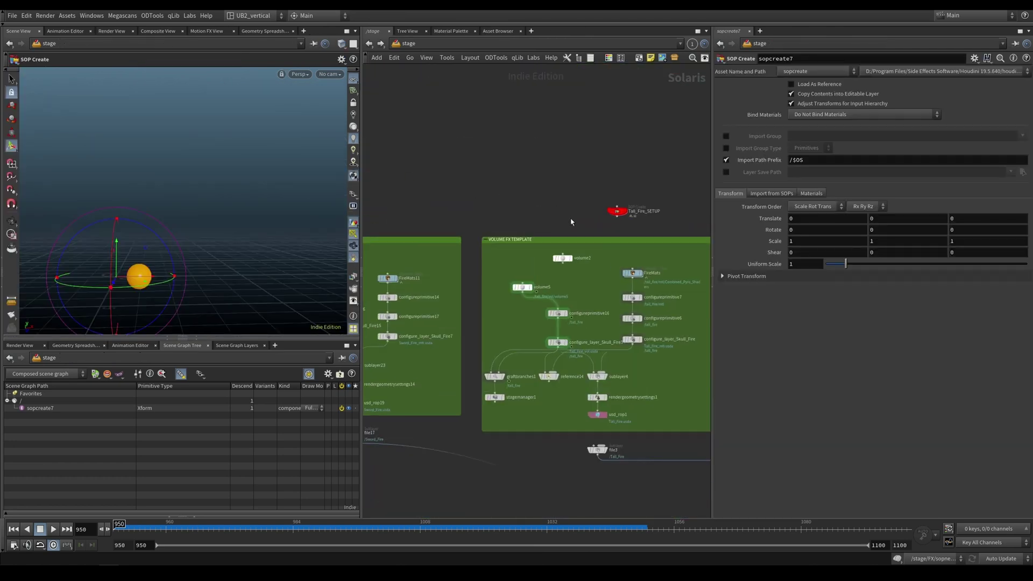
{"action": "middle_click_drag", "start_coordinate": [570, 211], "coordinate": [520, 207]}
{"action": "scroll", "coordinate": [515, 204], "scroll_direction": "up", "scroll_amount": 2}
{"action": "left_click_drag", "start_coordinate": [512, 200], "coordinate": [576, 219]}
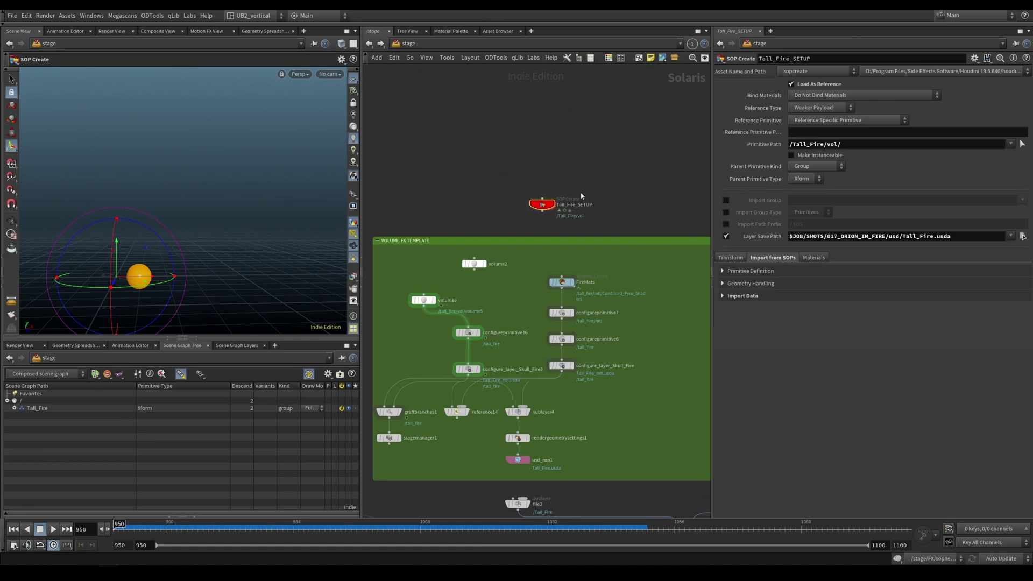
Step: Examine the fire simulation network inside Tall_Fire_SETUP and return to the stage level
{"action": "double_click", "coordinate": [540, 204]}
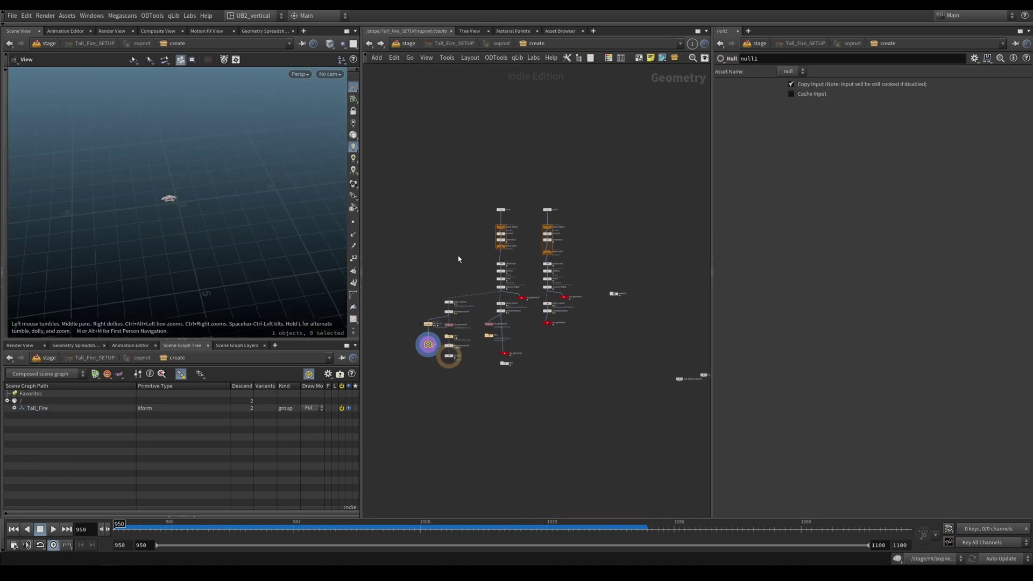
{"action": "right_click_drag", "start_coordinate": [480, 254], "coordinate": [484, 252]}
{"action": "scroll", "coordinate": [488, 365], "scroll_direction": "up", "scroll_amount": 3}
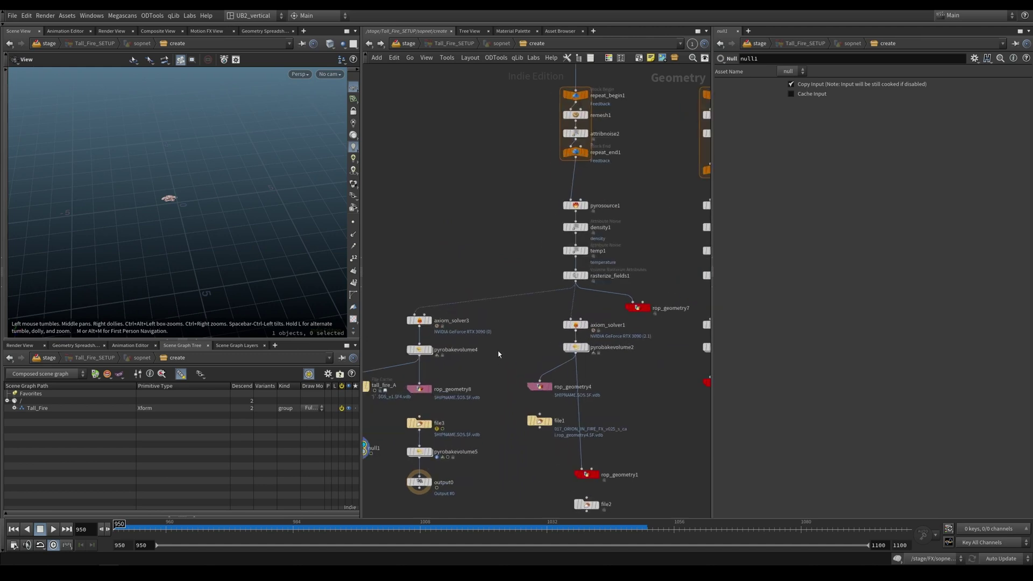
{"action": "scroll", "coordinate": [518, 347], "scroll_direction": "down", "scroll_amount": 3}
{"action": "middle_click_drag", "start_coordinate": [500, 321], "coordinate": [460, 327]}
{"action": "key", "text": "u"}
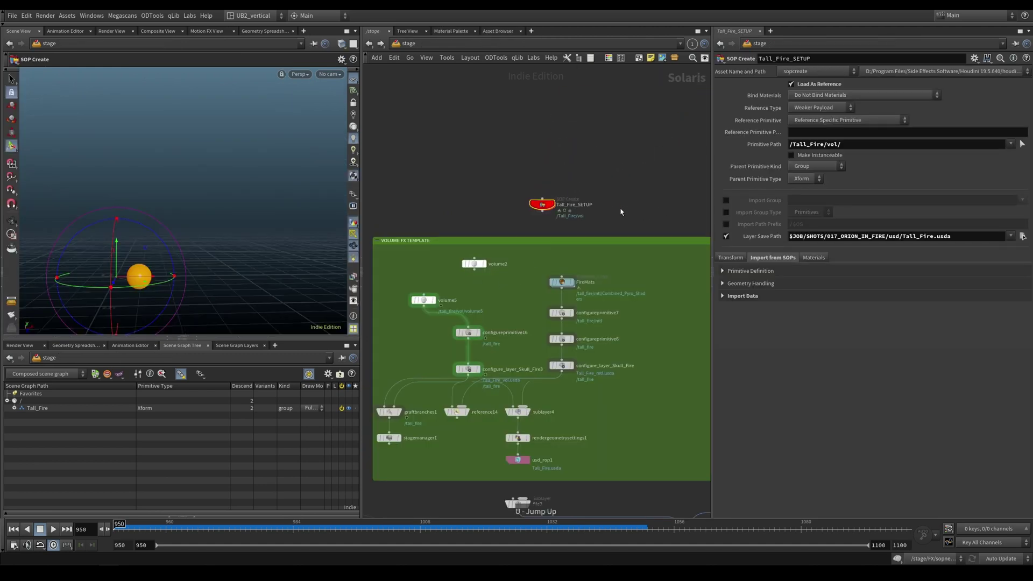
Step: Delete the extra SOP Create node beside sphere6 in the Layer Breake network
{"action": "scroll", "coordinate": [552, 329], "scroll_direction": "up", "scroll_amount": 6}
{"action": "left_click", "coordinate": [580, 286]}
{"action": "middle_click_drag", "start_coordinate": [557, 318], "coordinate": [618, 300]}
{"action": "key", "text": "Delete"}
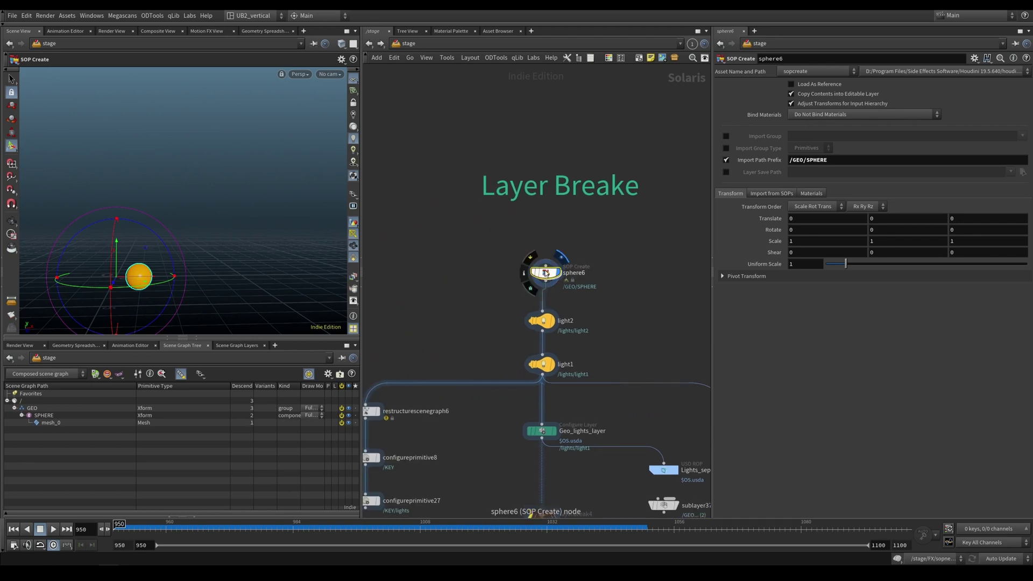
Step: Set sphere6's import path prefix to /GEO/SPHERE/WOW and select mesh_0 in the scene graph
{"action": "scroll", "coordinate": [541, 277], "scroll_direction": "up", "scroll_amount": 2}
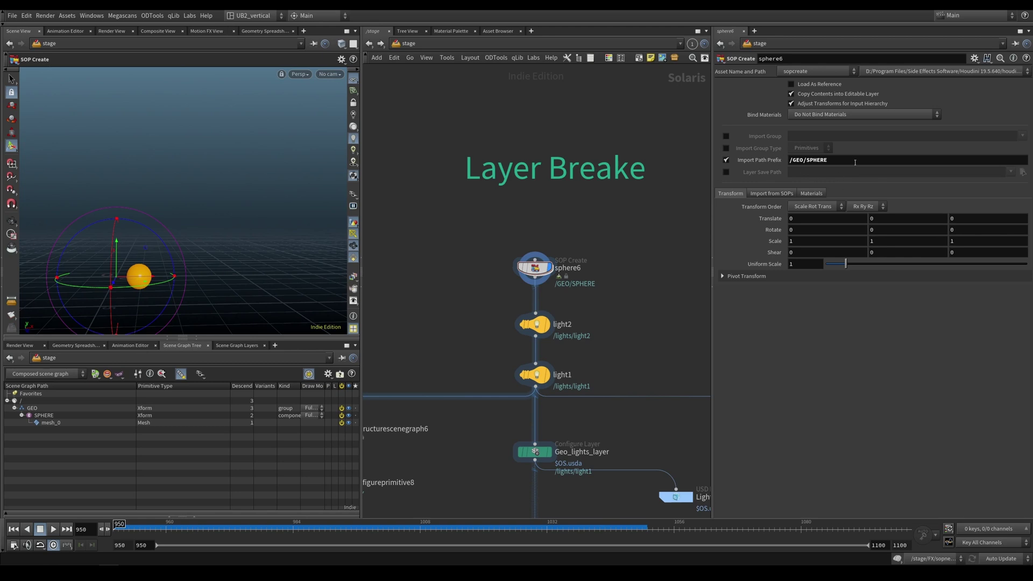
{"action": "double_click", "coordinate": [798, 162]}
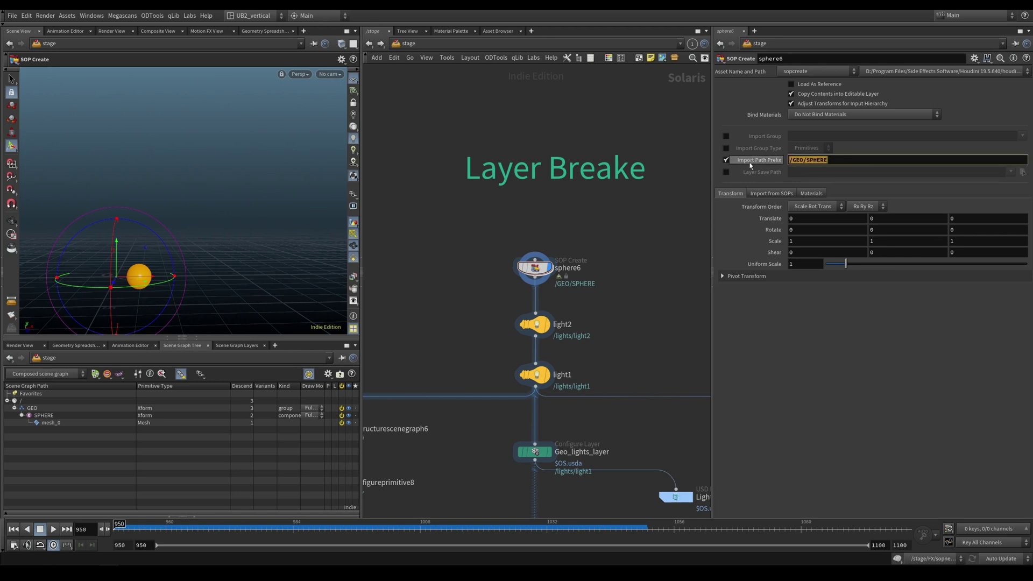
{"action": "left_click", "coordinate": [845, 162]}
{"action": "type", "text": "/WOW"}
{"action": "key", "text": "Return"}
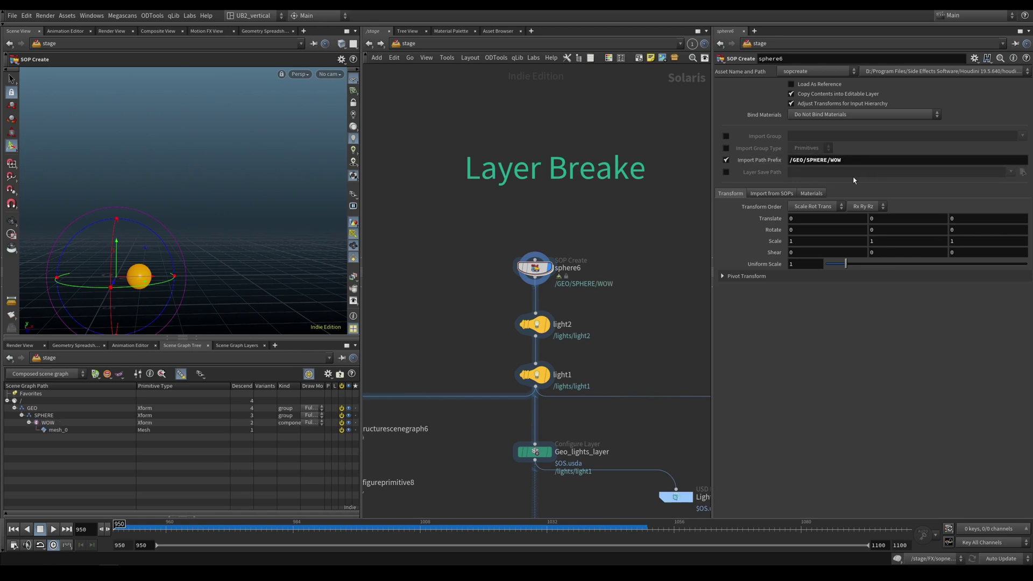
{"action": "left_click", "coordinate": [62, 430]}
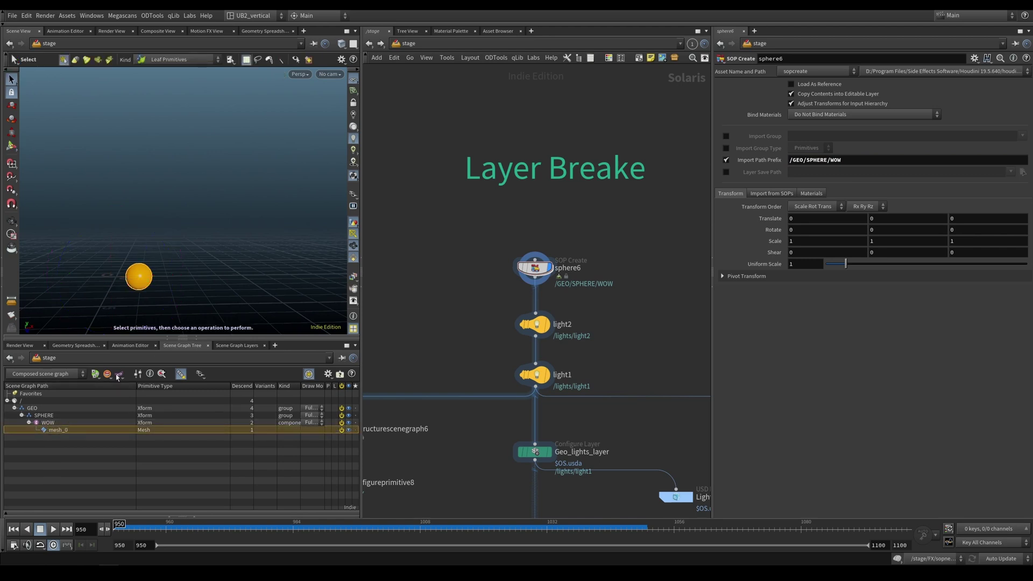
Step: Shorten sphere6's import path prefix to /GEO and check the resulting scene graph hierarchy
{"action": "left_click_drag", "start_coordinate": [841, 160], "coordinate": [810, 160]}
{"action": "key", "text": "BackSpace"}
{"action": "key", "text": "BackSpace"}
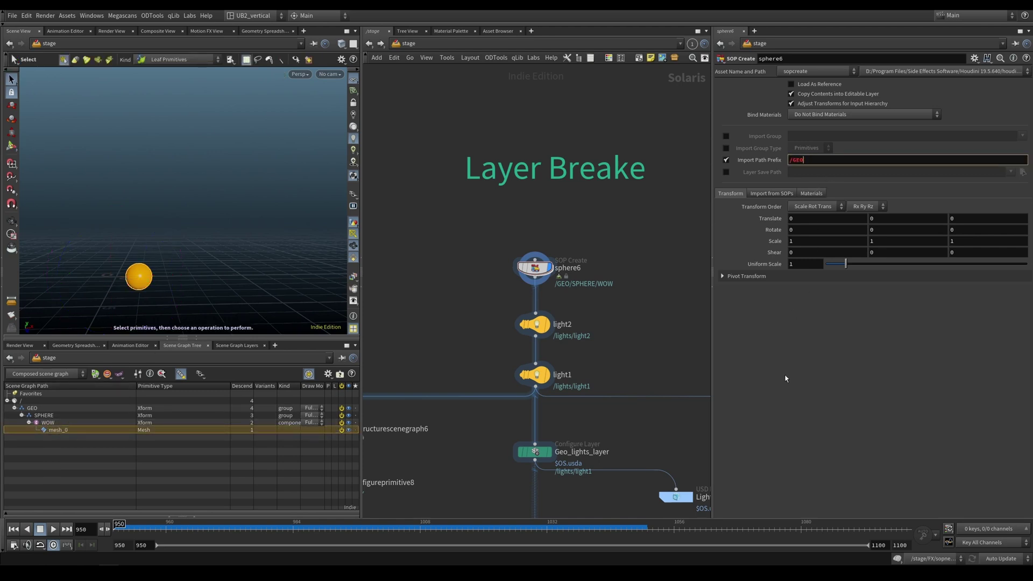
{"action": "key", "text": "Return"}
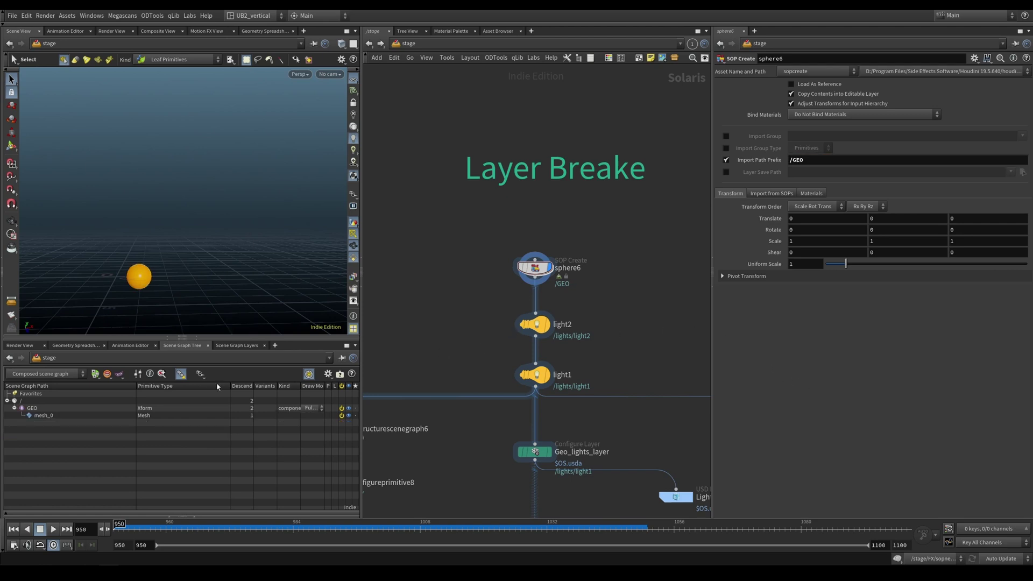
{"action": "left_click", "coordinate": [41, 407]}
{"action": "left_click", "coordinate": [34, 415]}
Step: Undo the last change to sphere6's import path prefix
{"action": "key", "text": "ctrl+z"}
{"action": "key", "text": "ctrl+z"}
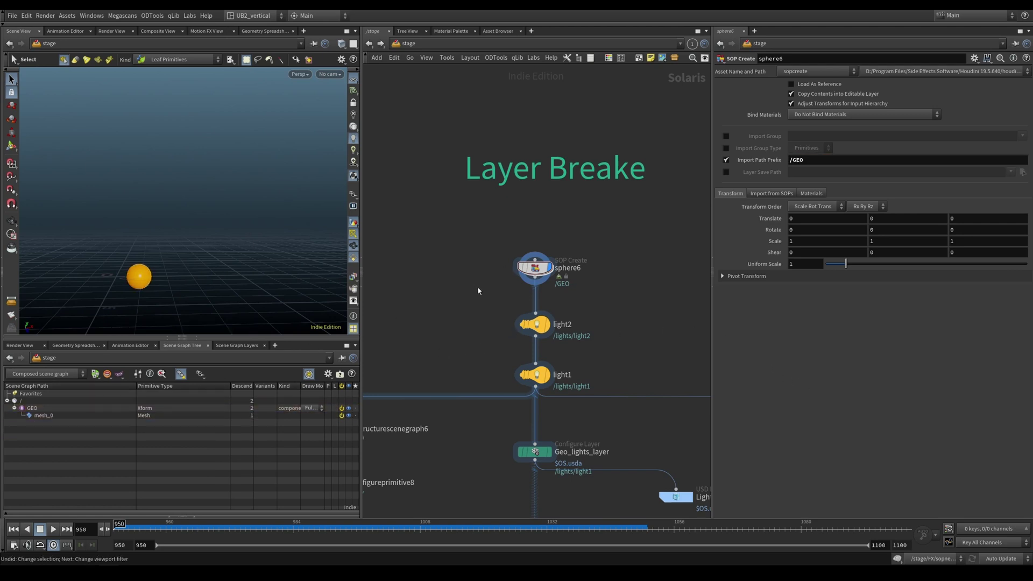
{"action": "key", "text": "ctrl+z"}
{"action": "key", "text": "ctrl+z"}
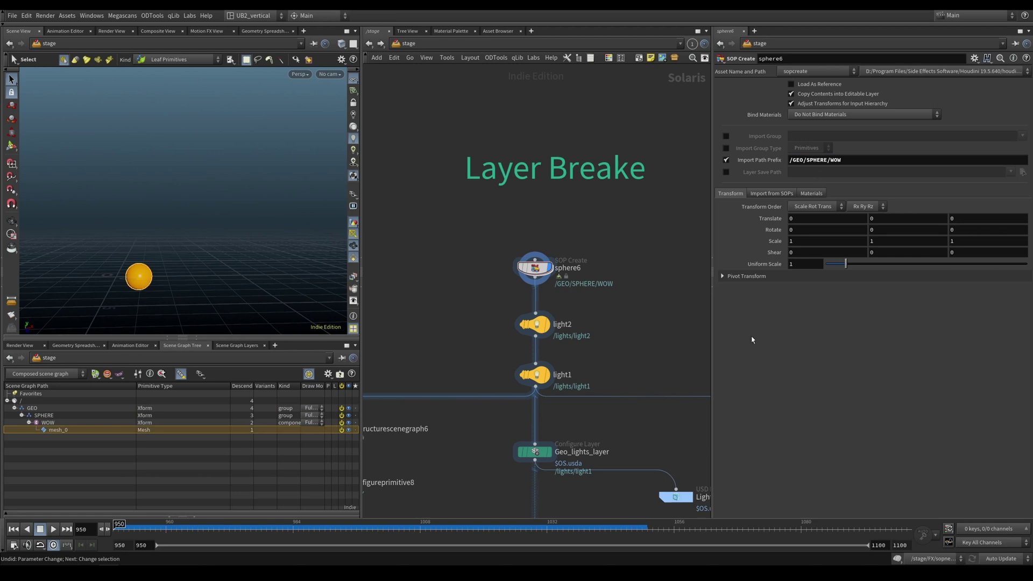
Step: Set sphere6's import path prefix to /GEO/SPHERE
{"action": "left_click", "coordinate": [869, 160]}
{"action": "key", "text": "BackSpace"}
{"action": "key", "text": "BackSpace"}
{"action": "key", "text": "BackSpace"}
{"action": "key", "text": "BackSpace"}
{"action": "key", "text": "Return"}
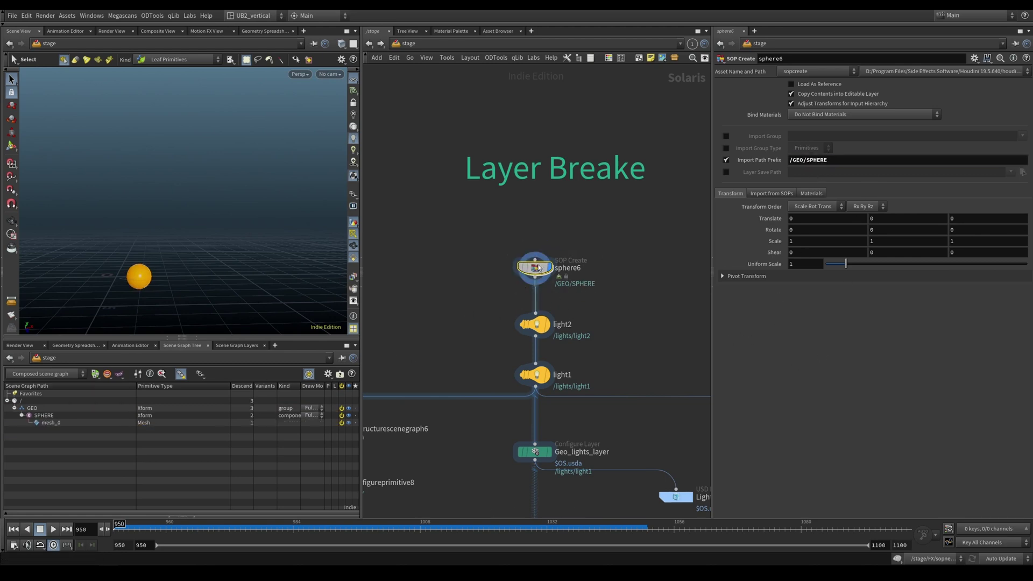
Step: Display the stage at light2 and at light1 to view each light's parameters and scene graph entries
{"action": "left_click_drag", "start_coordinate": [588, 261], "coordinate": [593, 262]}
{"action": "scroll", "coordinate": [589, 319], "scroll_direction": "up", "scroll_amount": 2}
{"action": "left_click_drag", "start_coordinate": [563, 303], "coordinate": [524, 317]}
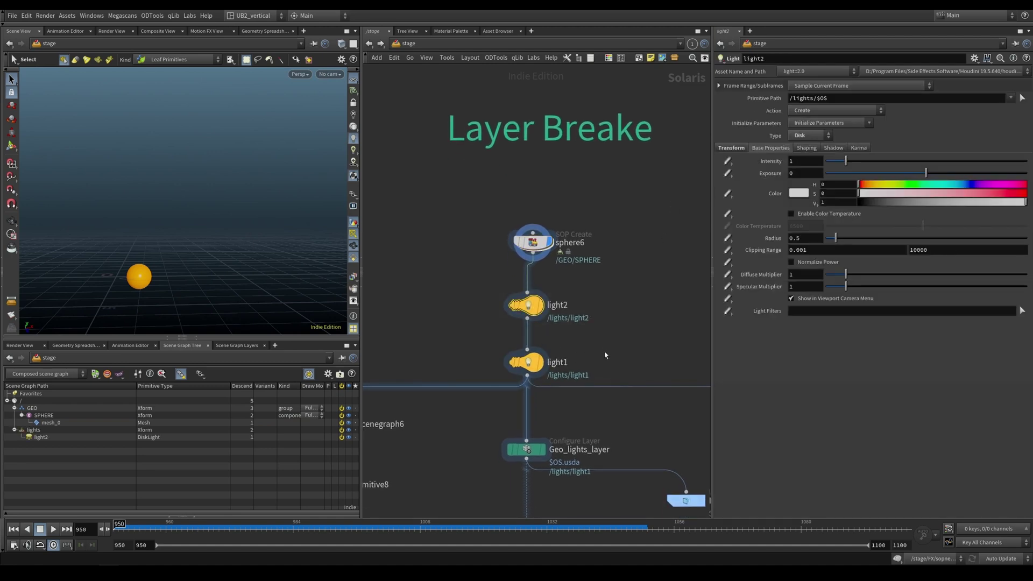
{"action": "left_click_drag", "start_coordinate": [635, 342], "coordinate": [505, 392]}
Step: Rename the light2 node to fill_light_01 and copy the new name
{"action": "double_click", "coordinate": [562, 305]}
{"action": "type", "text": "fill_light_01"}
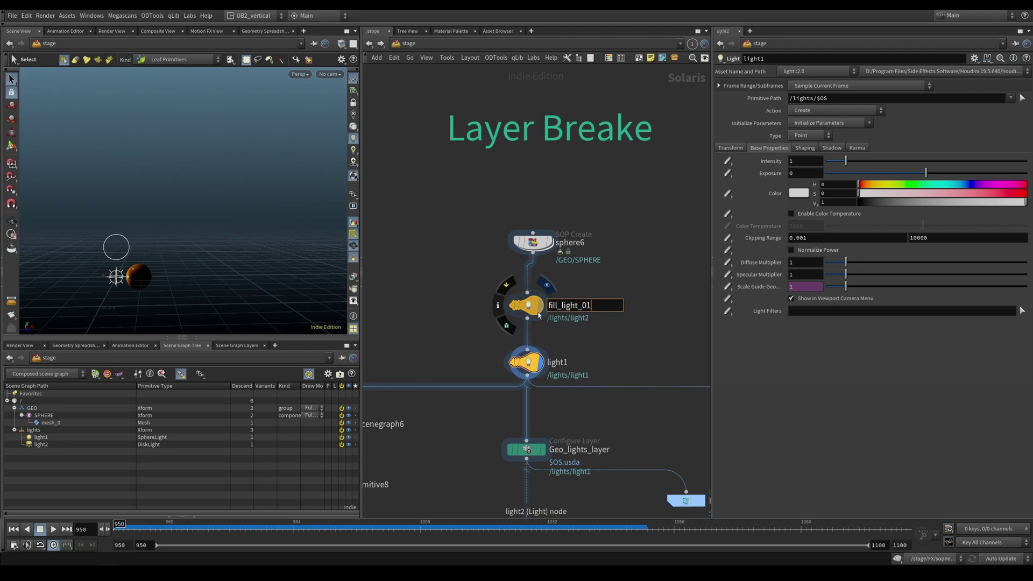
{"action": "key", "text": "ctrl+a"}
{"action": "key", "text": "ctrl+c"}
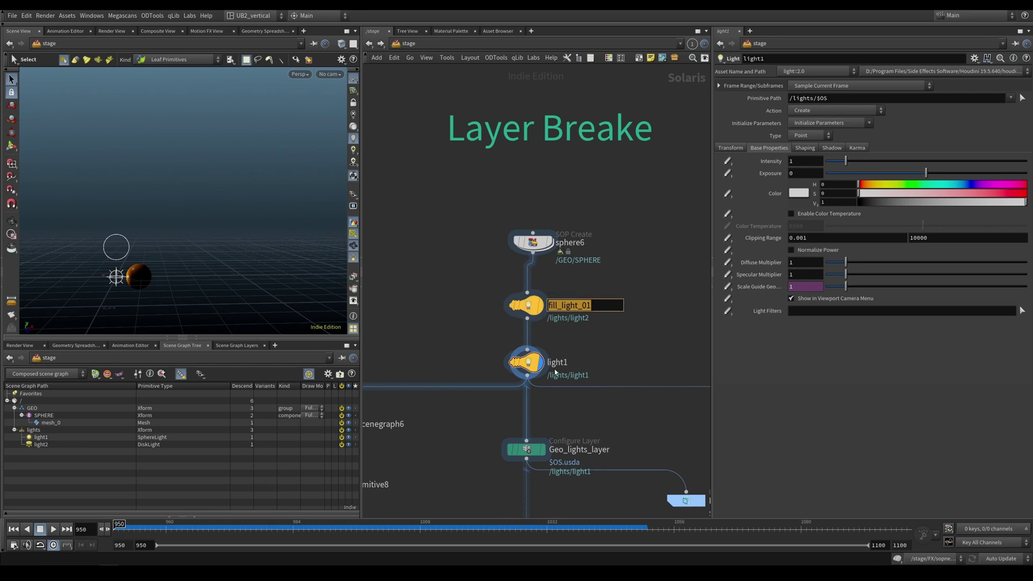
Step: Rename the light1 node to fill_light_02 and adjust the spacing of it and sphere6 in the network
{"action": "double_click", "coordinate": [558, 362]}
{"action": "key", "text": "ctrl+v"}
{"action": "key", "text": "BackSpace"}
{"action": "type", "text": "2"}
{"action": "key", "text": "Return"}
{"action": "left_click_drag", "start_coordinate": [524, 361], "coordinate": [528, 354]}
{"action": "left_click_drag", "start_coordinate": [533, 242], "coordinate": [533, 228]}
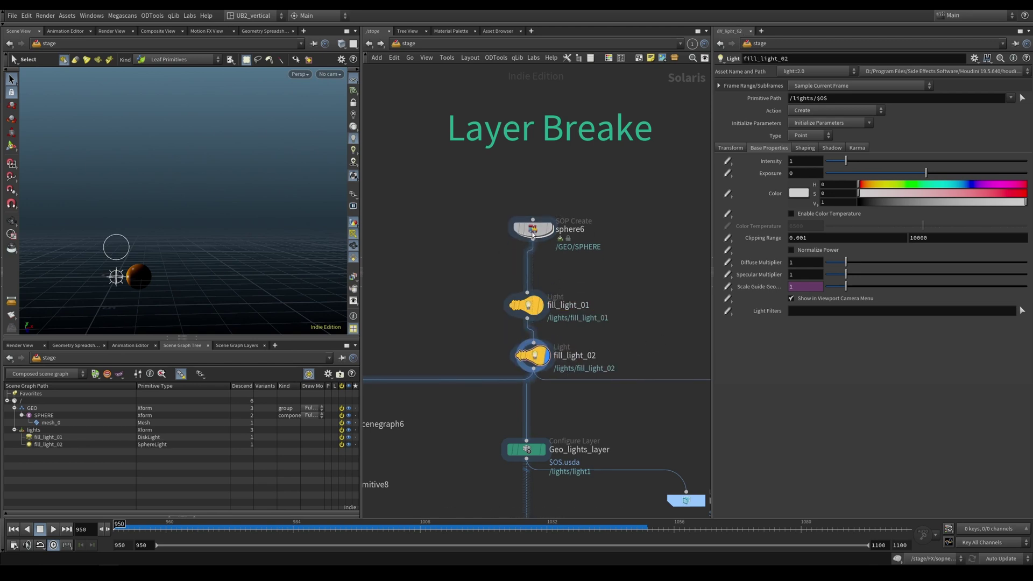
Step: Even out the vertical spacing of fill_light_01 and fill_light_02 beneath sphere6 in the network
{"action": "left_click_drag", "start_coordinate": [527, 305], "coordinate": [527, 290]}
{"action": "left_click_drag", "start_coordinate": [537, 347], "coordinate": [533, 338]}
{"action": "middle_click_drag", "start_coordinate": [610, 320], "coordinate": [604, 325]}
{"action": "scroll", "coordinate": [603, 326], "scroll_direction": "up", "scroll_amount": 1}
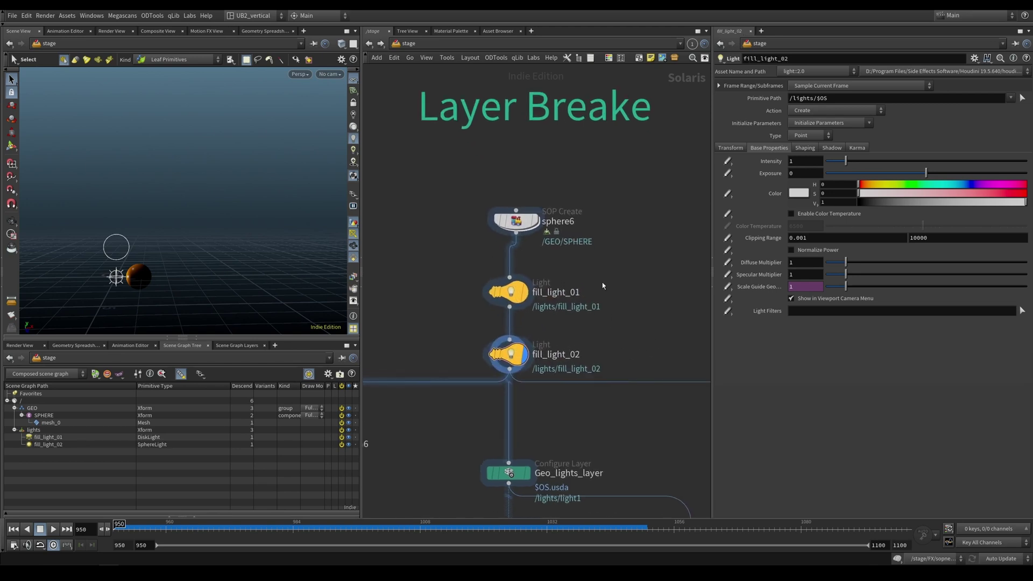
Step: Examine the primitive paths and scene graph entries of fill_light_01 and fill_light_02
{"action": "left_click_drag", "start_coordinate": [610, 275], "coordinate": [480, 311]}
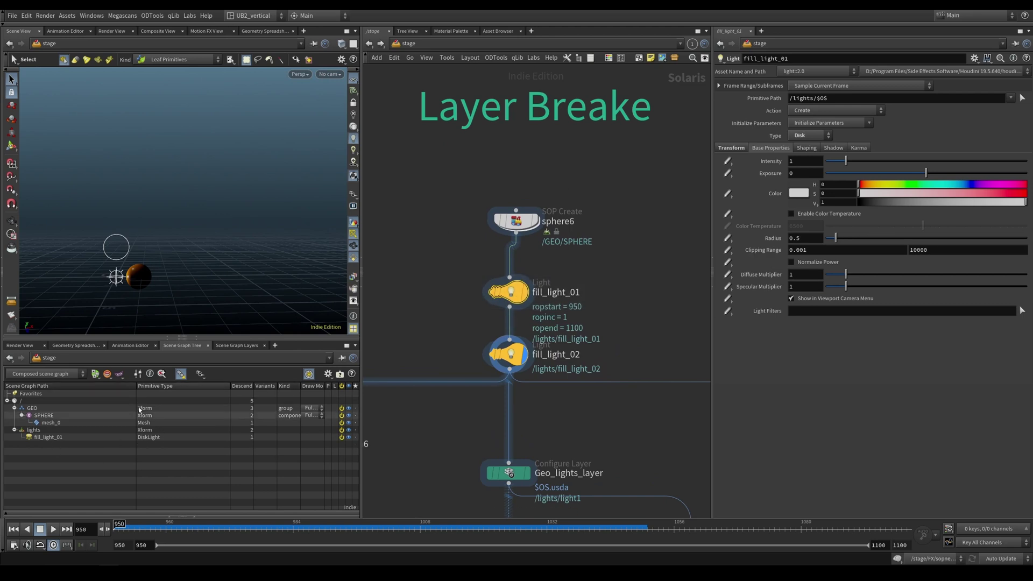
{"action": "left_click", "coordinate": [509, 354]}
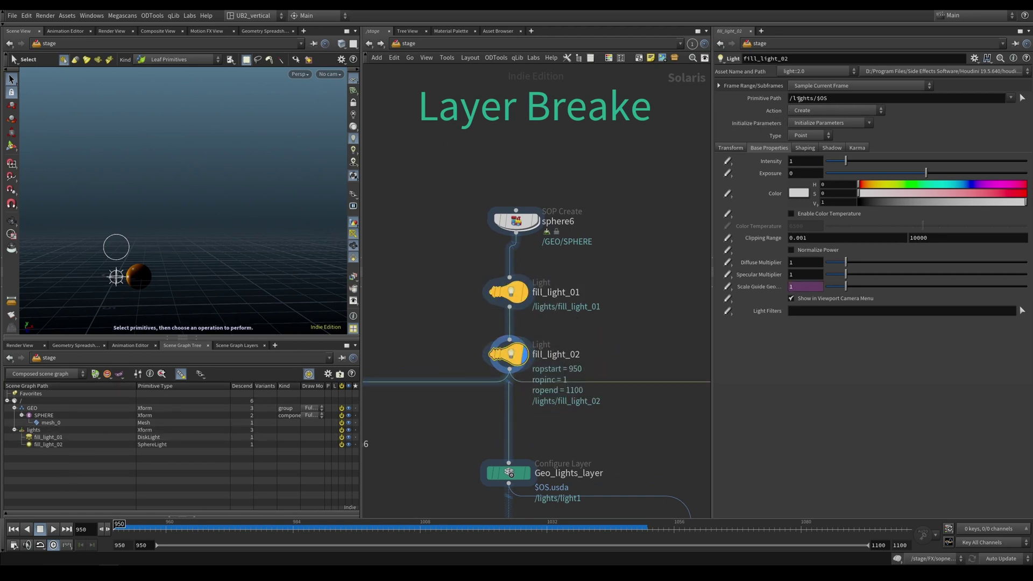
{"action": "double_click", "coordinate": [830, 98]}
{"action": "left_click", "coordinate": [648, 297]}
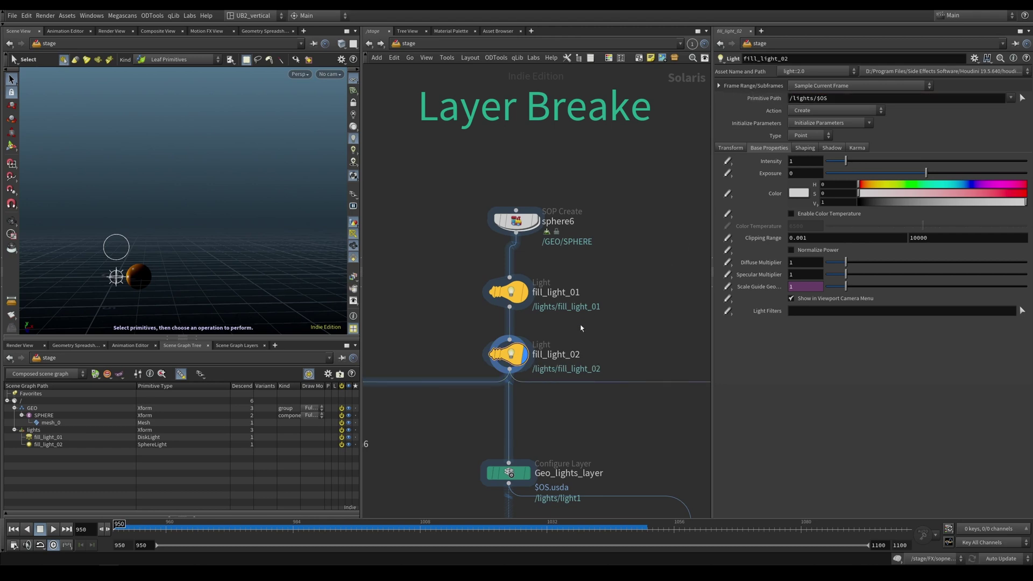
{"action": "left_click_drag", "start_coordinate": [602, 333], "coordinate": [492, 385]}
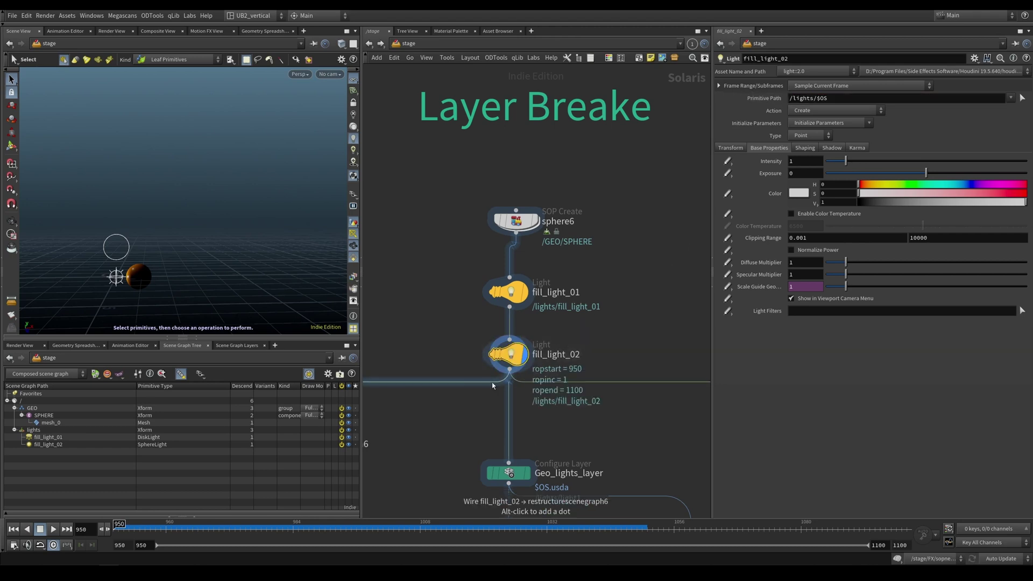
Step: Set the primitive path of fill_light_02 and fill_light_01 to /fill_lights/$OS and show the stage entries at fill_light_02
{"action": "left_click", "coordinate": [812, 98]}
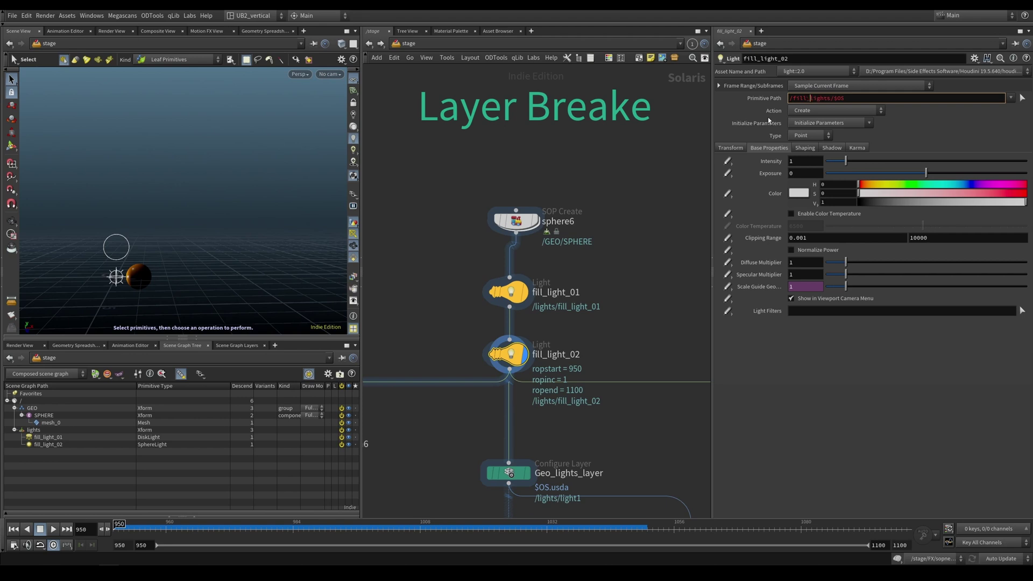
{"action": "key", "text": "Return"}
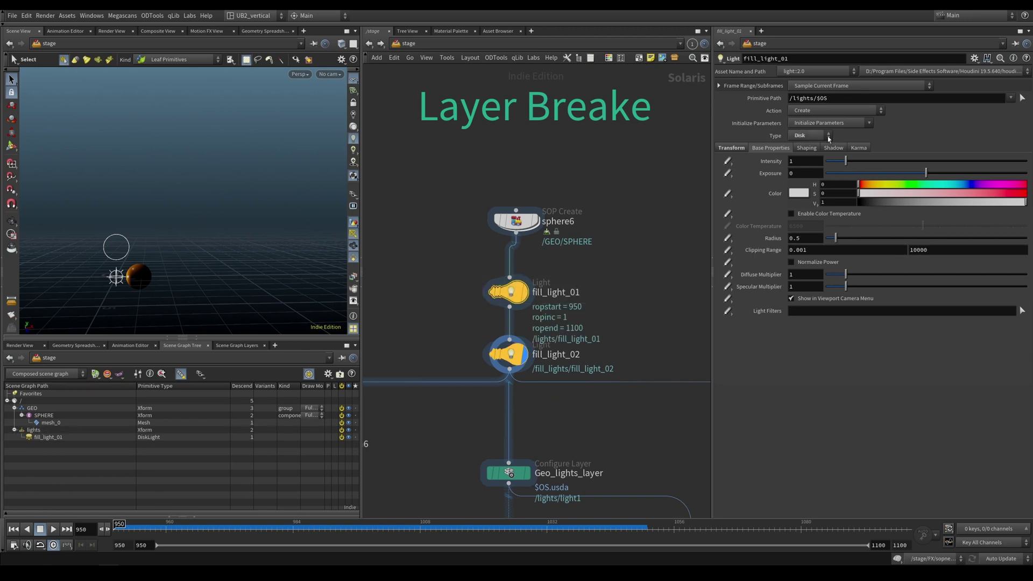
{"action": "left_click", "coordinate": [579, 286]}
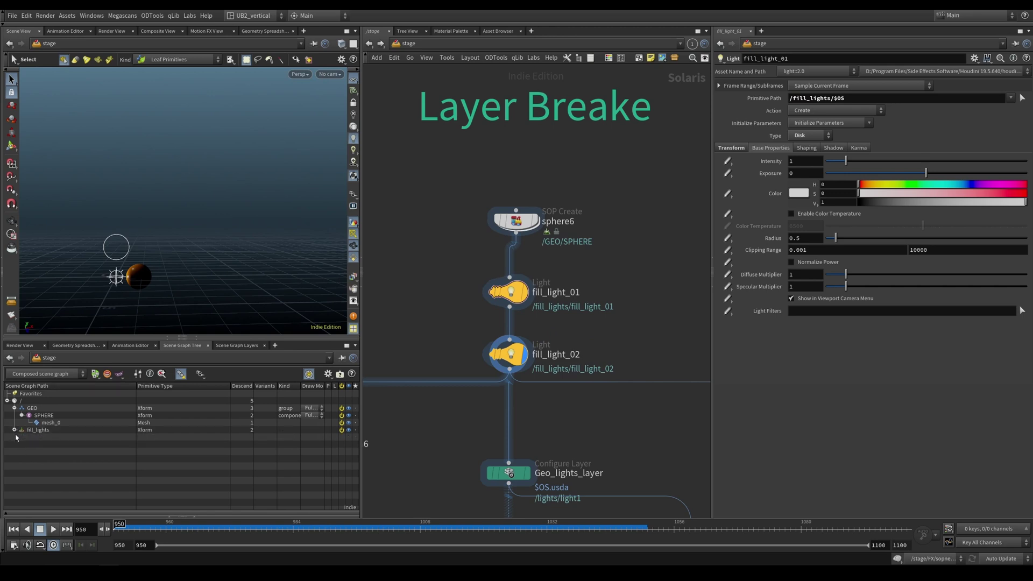
{"action": "left_click", "coordinate": [538, 352]}
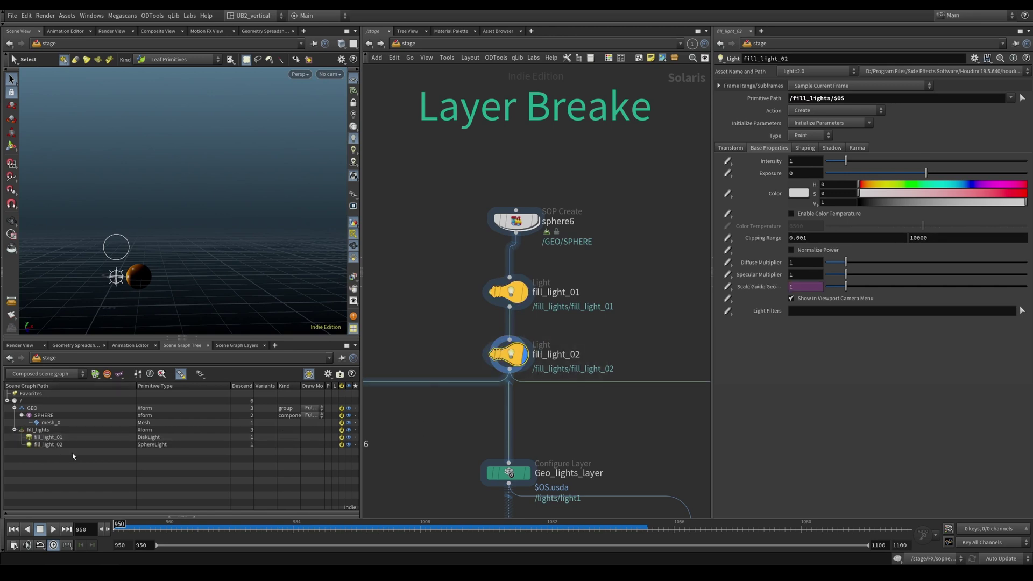
Step: Duplicate fill_light_02 between itself and Geo_lights_layer and rename the copy Key_light_03
{"action": "left_click_drag", "start_coordinate": [506, 352], "coordinate": [521, 407], "text": "alt"}
{"action": "mouse_move", "coordinate": [521, 407]}
{"action": "left_mouse_down"}
{"action": "mouse_move", "coordinate": [487, 415]}
{"action": "mouse_move", "coordinate": [506, 411]}
{"action": "left_mouse_up"}
{"action": "left_click", "coordinate": [549, 418]}
{"action": "key", "text": "BackSpace"}
{"action": "key", "text": "BackSpace"}
{"action": "key", "text": "BackSpace"}
{"action": "key", "text": "BackSpace"}
{"action": "type", "text": "Key"}
{"action": "key", "text": "Return"}
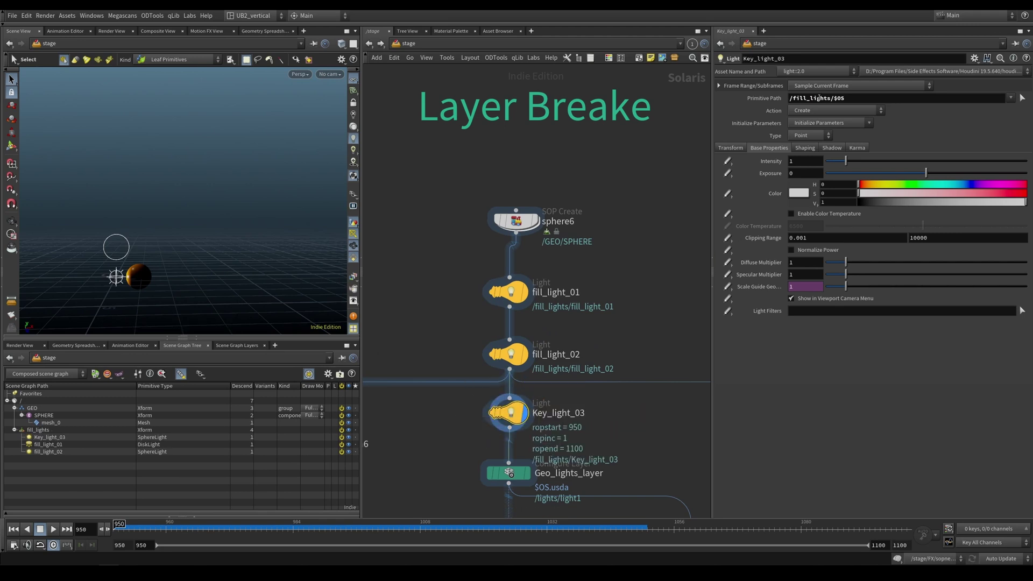
Step: Set Key_light_03's primitive path to /key_lights/$OS and expand key_lights in the scene graph
{"action": "left_click", "coordinate": [807, 98]}
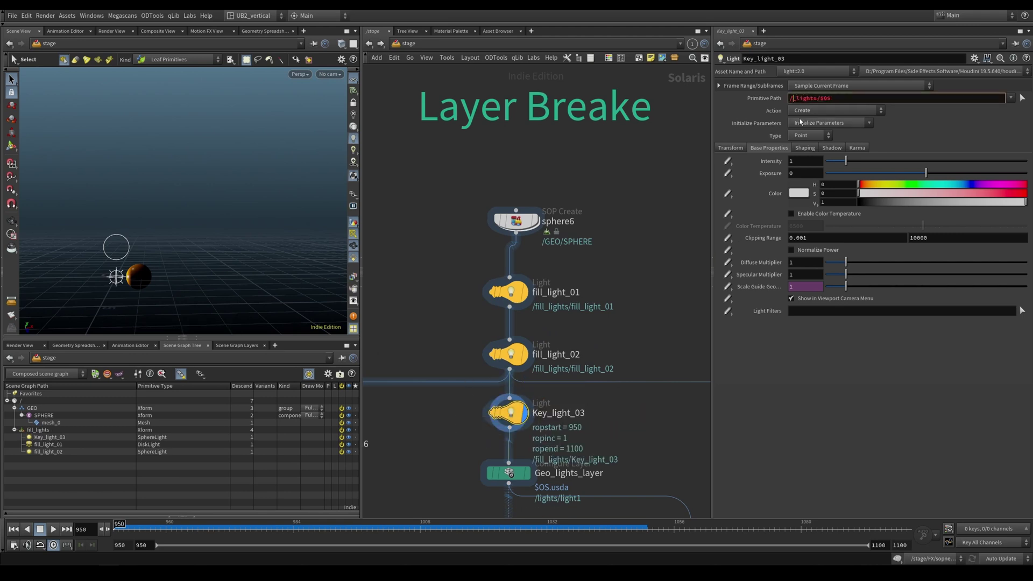
{"action": "key", "text": "Return"}
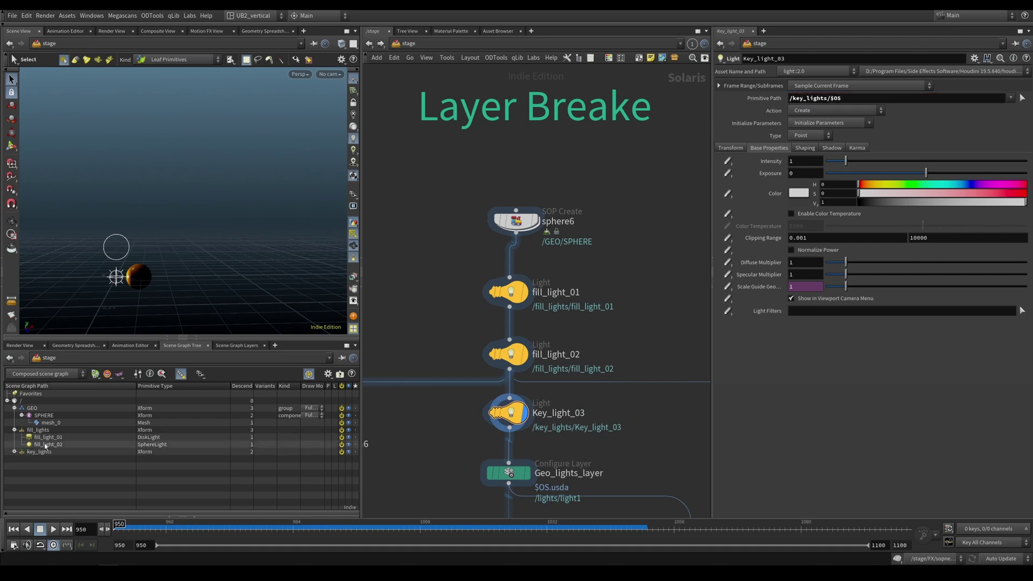
{"action": "left_click", "coordinate": [16, 452]}
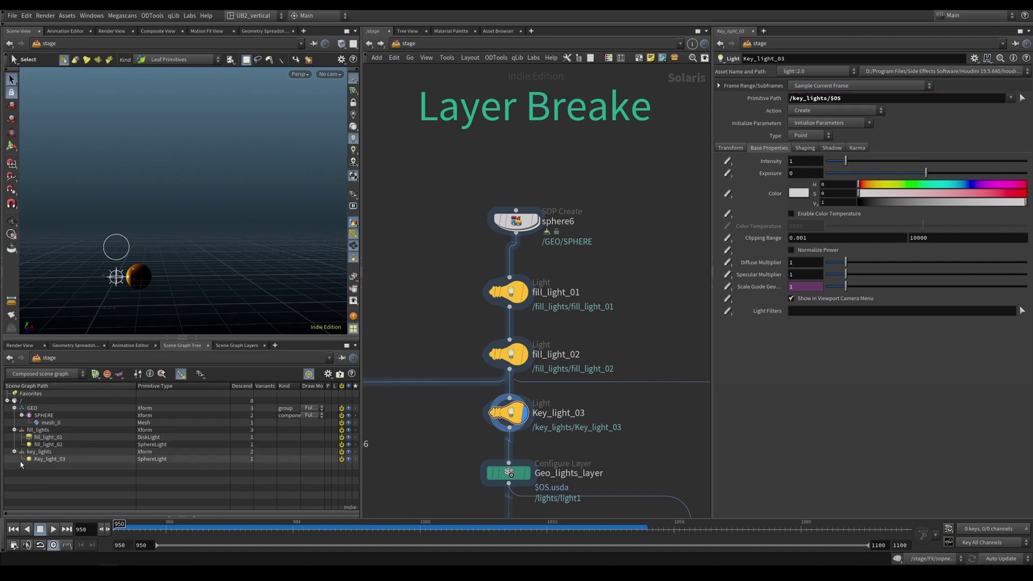
Step: Nudge sphere6 in the network and set fill_light_01's primitive path to /LIGHTS/fill_lights/$OS
{"action": "mouse_move", "coordinate": [447, 322]}
{"action": "middle_mouse_down"}
{"action": "mouse_move", "coordinate": [458, 336]}
{"action": "mouse_move", "coordinate": [446, 327]}
{"action": "middle_mouse_up"}
{"action": "left_click_drag", "start_coordinate": [516, 226], "coordinate": [514, 214]}
{"action": "left_click_drag", "start_coordinate": [569, 255], "coordinate": [468, 313]}
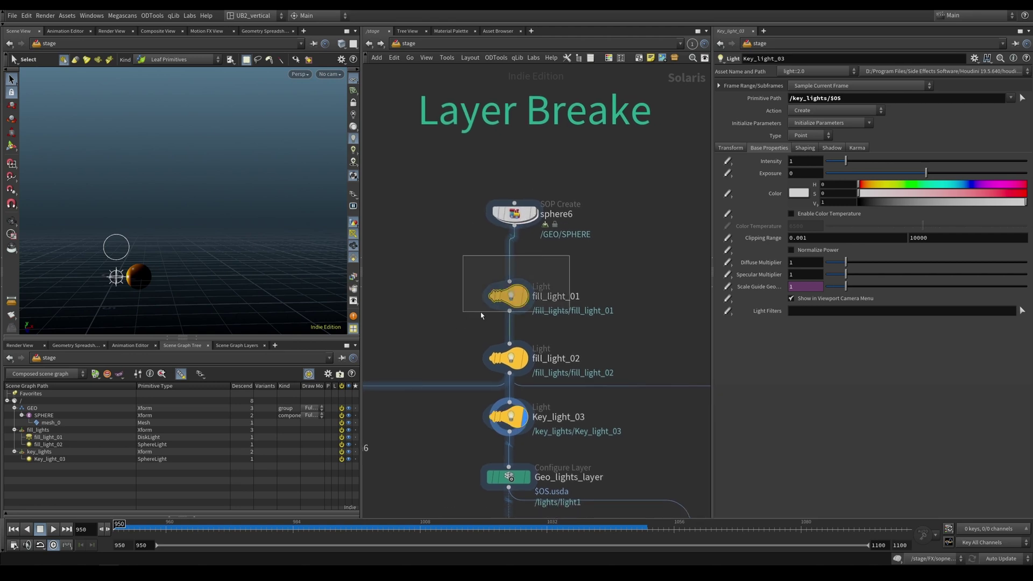
{"action": "left_click", "coordinate": [793, 97]}
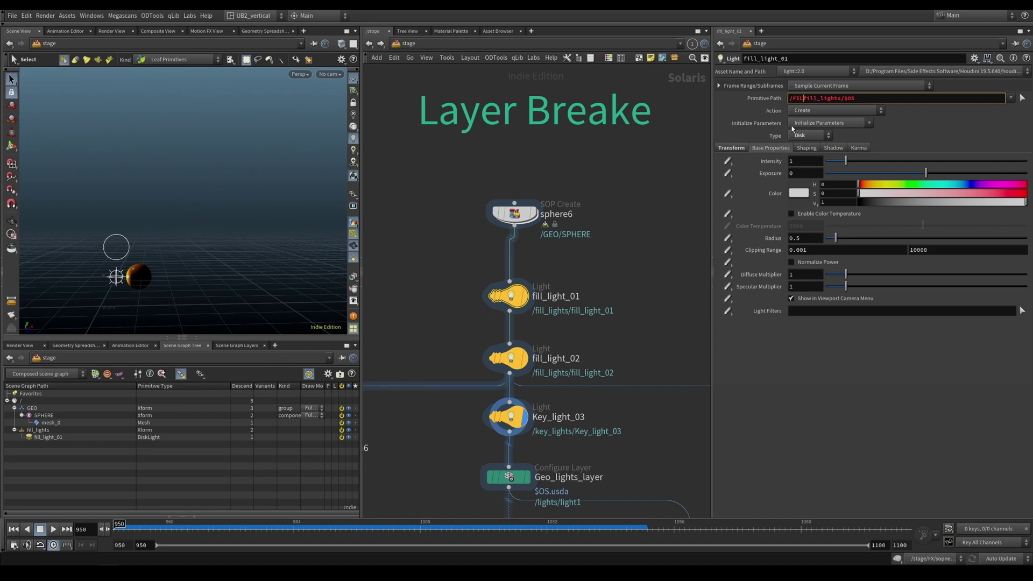
{"action": "key", "text": "BackSpace"}
{"action": "key", "text": "BackSpace"}
{"action": "key", "text": "Return"}
Step: Set fill_light_02's primitive path to /LIGHTS/fill_lights/$OS
{"action": "left_click", "coordinate": [508, 358]}
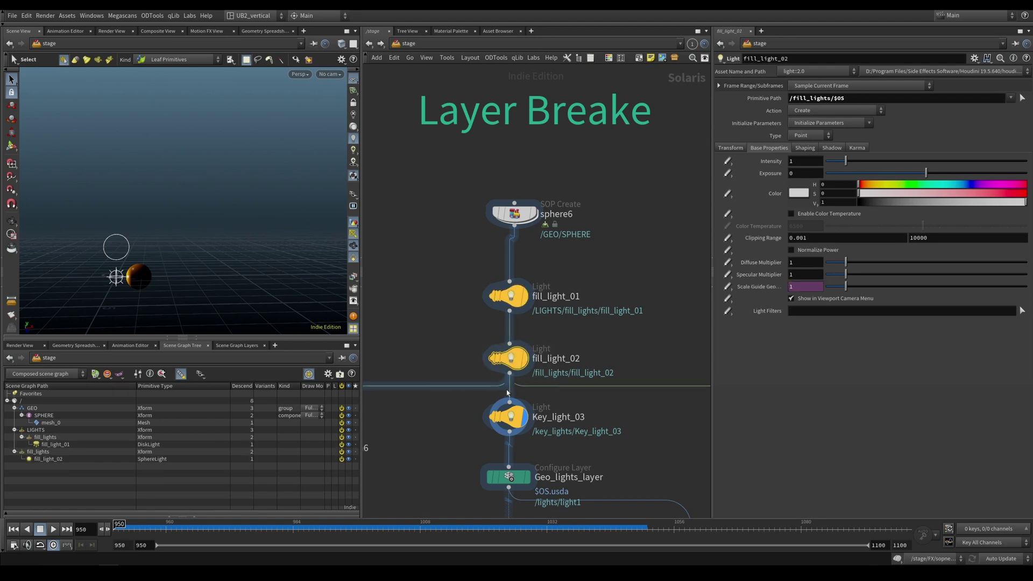
{"action": "left_click", "coordinate": [893, 98]}
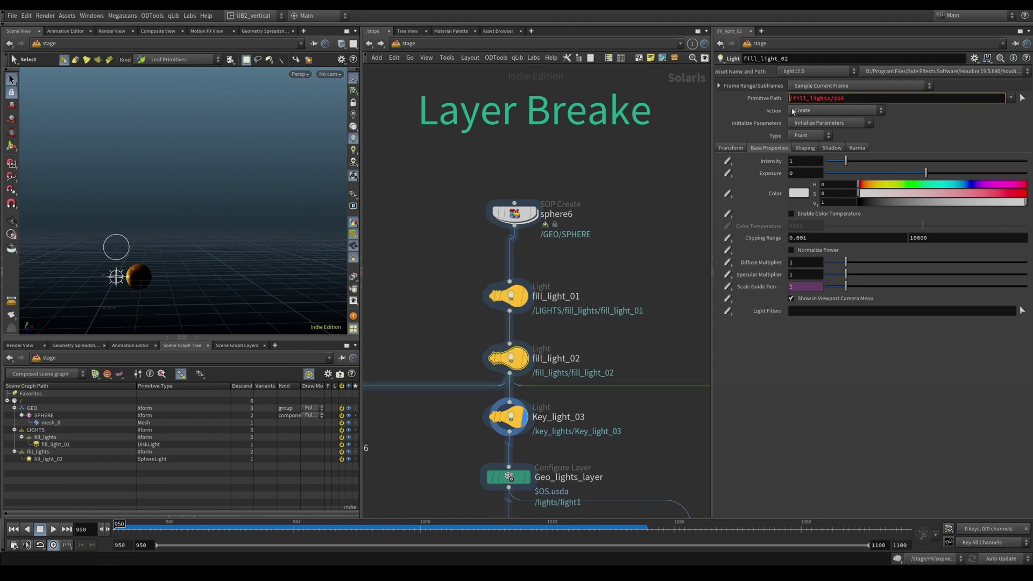
{"action": "type", "text": "/LIGHTS/"}
{"action": "key", "text": "Return"}
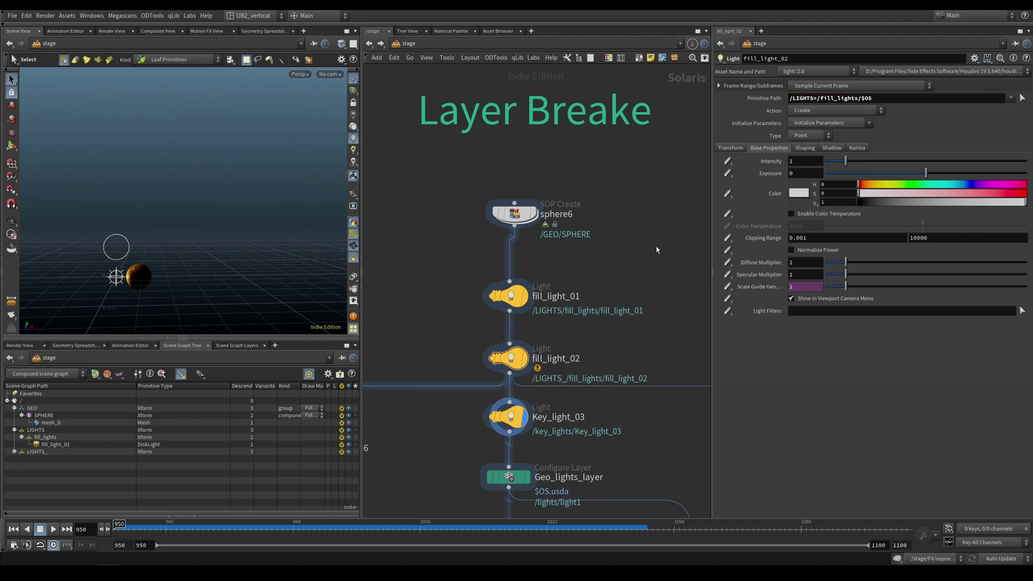
{"action": "left_click", "coordinate": [805, 98]}
{"action": "key", "text": "BackSpace"}
{"action": "key", "text": "Return"}
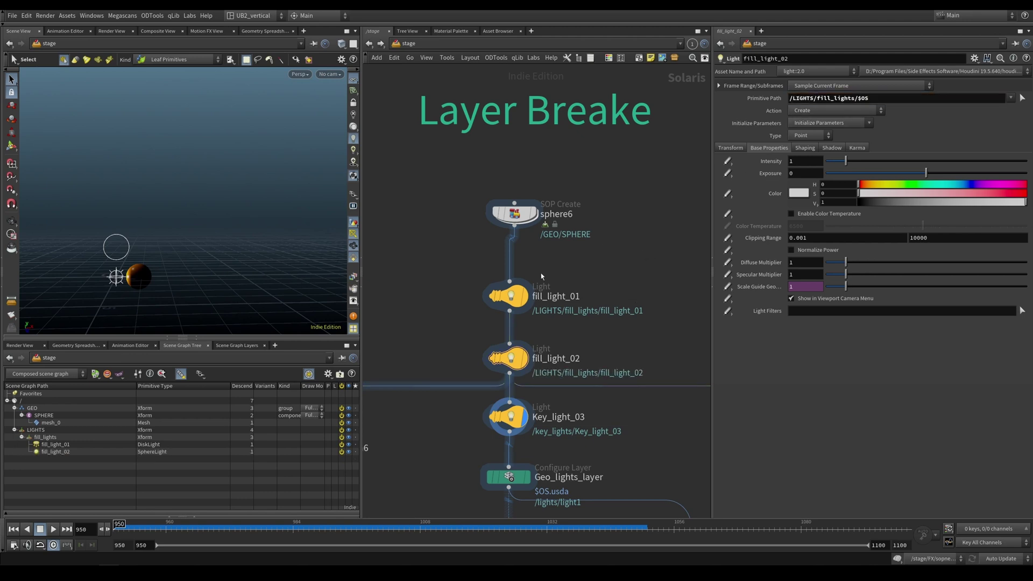
Step: Set Key_light_03's primitive path to /LIGHTS/key_lights/$OS and expand key_lights under LIGHTS in the scene graph
{"action": "left_click", "coordinate": [508, 416]}
{"action": "left_click", "coordinate": [790, 97]}
{"action": "type", "text": "/LIGHTS/key_lights/$OS"}
{"action": "key", "text": "Return"}
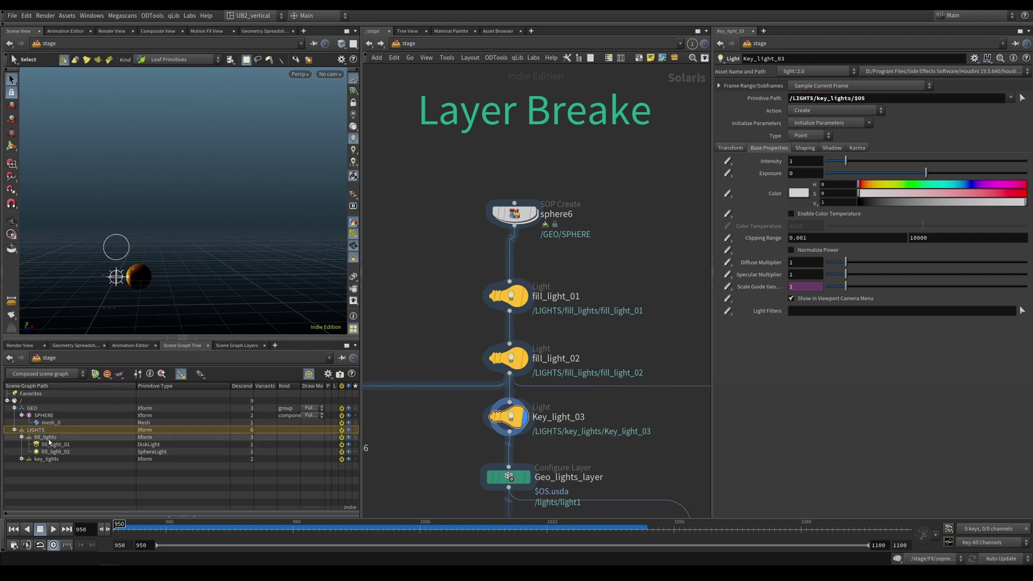
{"action": "left_click", "coordinate": [46, 437]}
{"action": "left_click", "coordinate": [21, 458]}
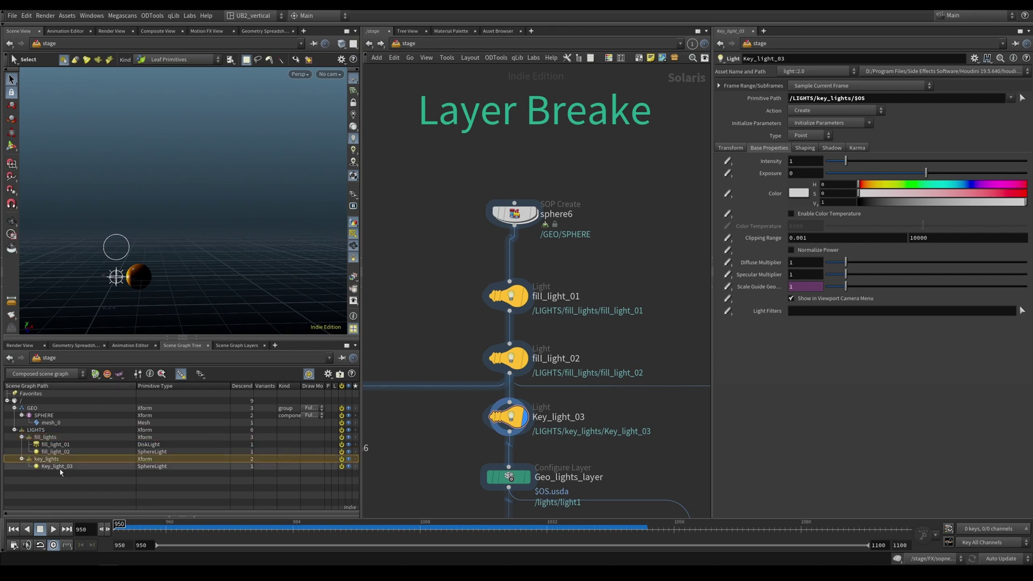
Step: Move the fill light nodes closer beneath sphere6 and delete Key_light_03
{"action": "left_click_drag", "start_coordinate": [445, 269], "coordinate": [542, 454]}
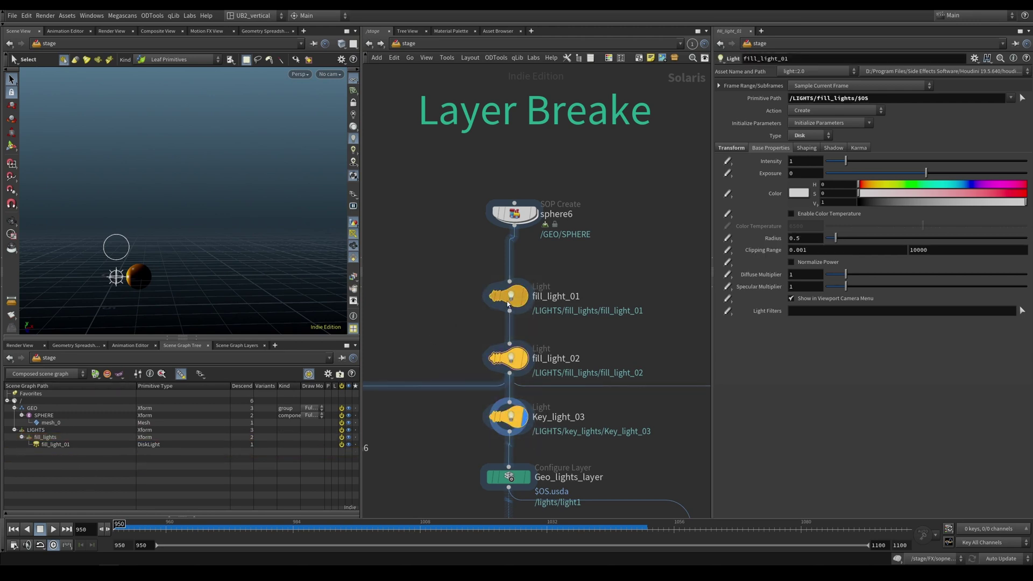
{"action": "left_click_drag", "start_coordinate": [509, 303], "coordinate": [515, 281]}
{"action": "left_click_drag", "start_coordinate": [509, 360], "coordinate": [516, 334]}
{"action": "left_click_drag", "start_coordinate": [509, 418], "coordinate": [509, 404]}
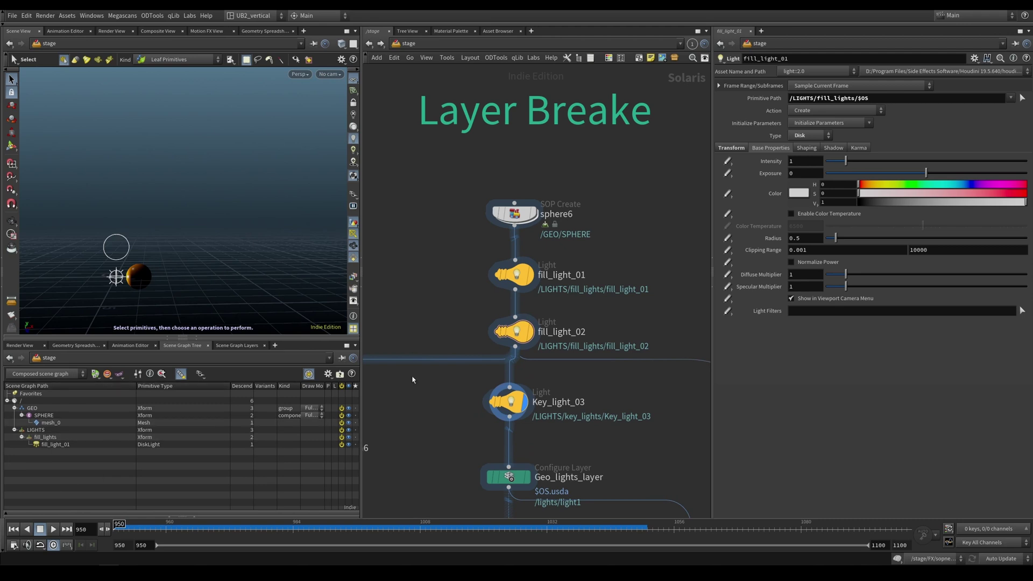
{"action": "left_click_drag", "start_coordinate": [473, 386], "coordinate": [563, 430]}
{"action": "key", "text": "Delete"}
Step: Examine the settings of restructurescenegraph6, configureprimitive8 and configureprimitive27 in the side branch
{"action": "middle_click_drag", "start_coordinate": [558, 399], "coordinate": [613, 345]}
{"action": "scroll", "coordinate": [614, 346], "scroll_direction": "up", "scroll_amount": 2}
{"action": "scroll", "coordinate": [614, 346], "scroll_direction": "down", "scroll_amount": 2}
{"action": "middle_click_drag", "start_coordinate": [463, 373], "coordinate": [582, 302]}
{"action": "left_click_drag", "start_coordinate": [555, 297], "coordinate": [431, 466]}
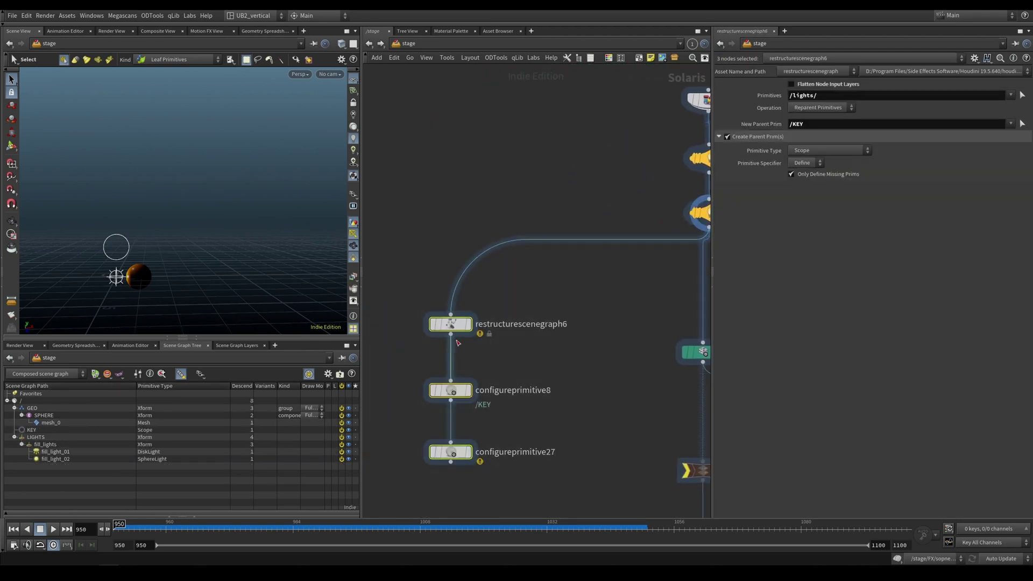
{"action": "left_click_drag", "start_coordinate": [451, 326], "coordinate": [470, 301]}
{"action": "middle_click_drag", "start_coordinate": [595, 282], "coordinate": [558, 306]}
{"action": "left_click", "coordinate": [560, 305]}
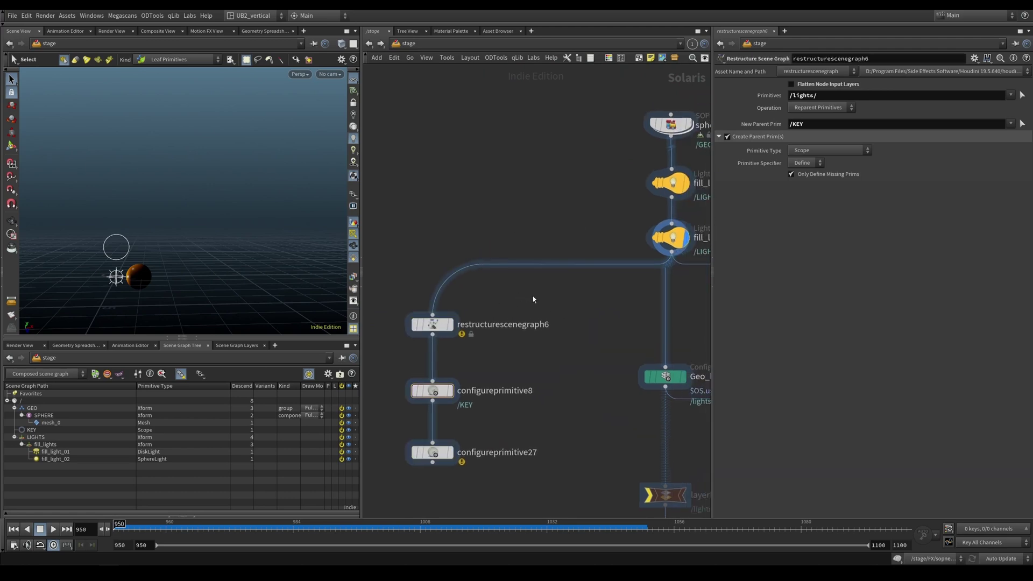
{"action": "left_click", "coordinate": [432, 323]}
{"action": "left_click", "coordinate": [456, 410]}
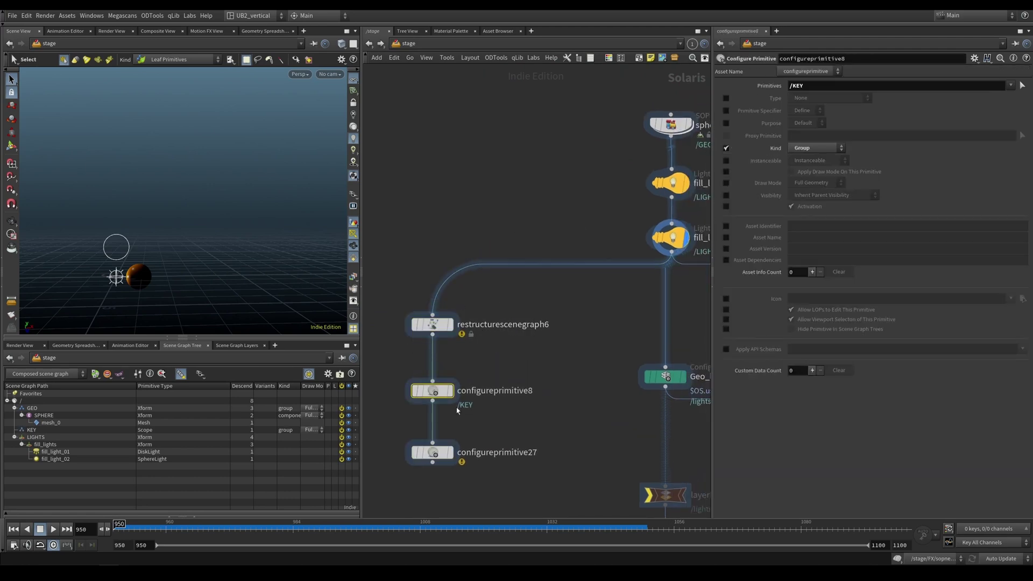
{"action": "left_click", "coordinate": [495, 453]}
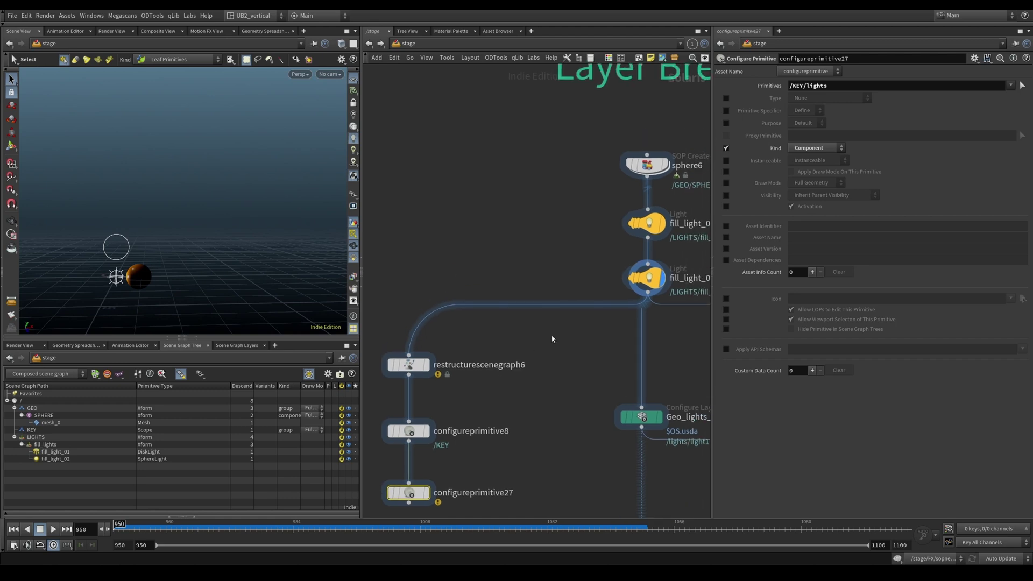
Step: Display the stage at restructurescenegraph6 and set its primitives to /LIGHTS/
{"action": "left_click_drag", "start_coordinate": [593, 217], "coordinate": [659, 300]}
{"action": "left_click", "coordinate": [439, 376]}
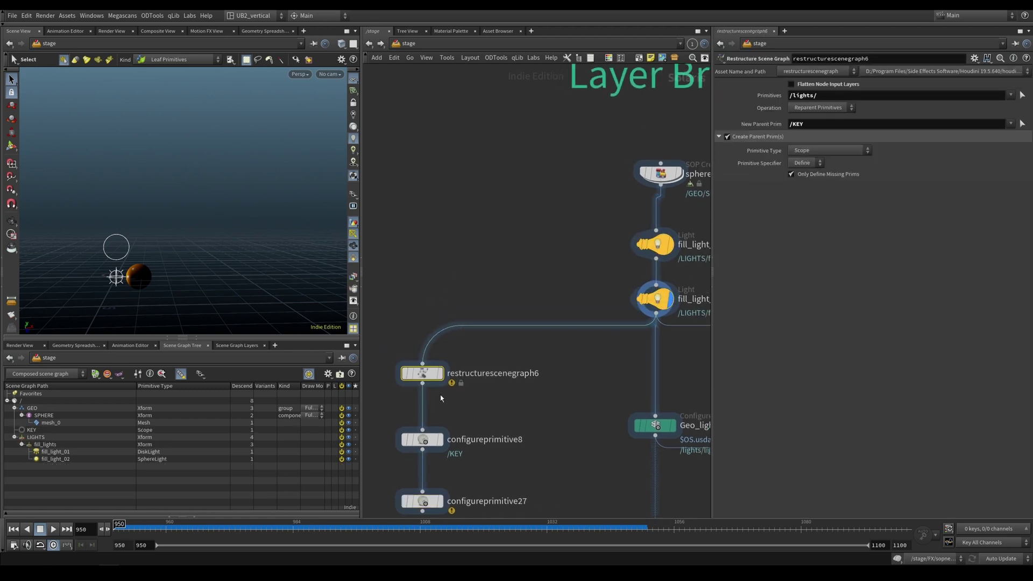
{"action": "left_click", "coordinate": [438, 372]}
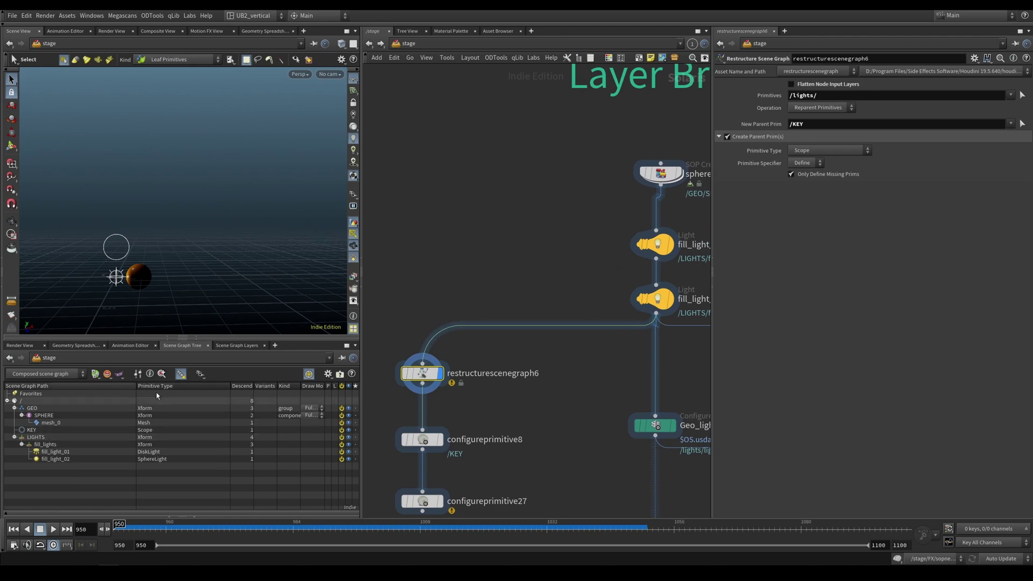
{"action": "left_click_drag", "start_coordinate": [818, 95], "coordinate": [700, 119]}
{"action": "type", "text": "/"}
{"action": "key", "text": "Down"}
{"action": "key", "text": "Down"}
{"action": "key", "text": "Down"}
{"action": "key", "text": "Return"}
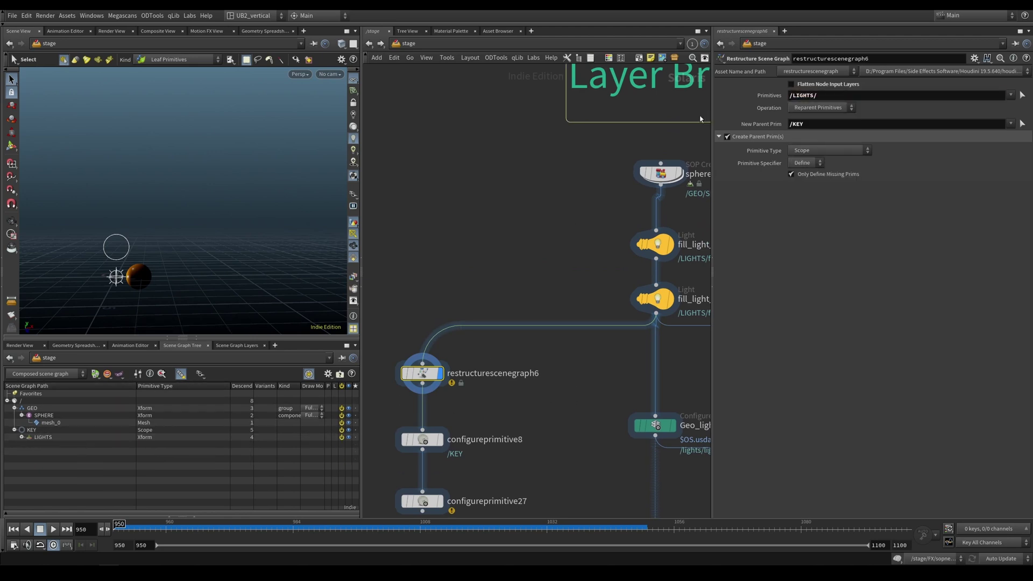
Step: Expand LIGHTS and fill_lights under KEY in the scene graph to inspect the reparented hierarchy
{"action": "left_click", "coordinate": [39, 436]}
{"action": "left_click", "coordinate": [21, 436]}
{"action": "left_click", "coordinate": [29, 445]}
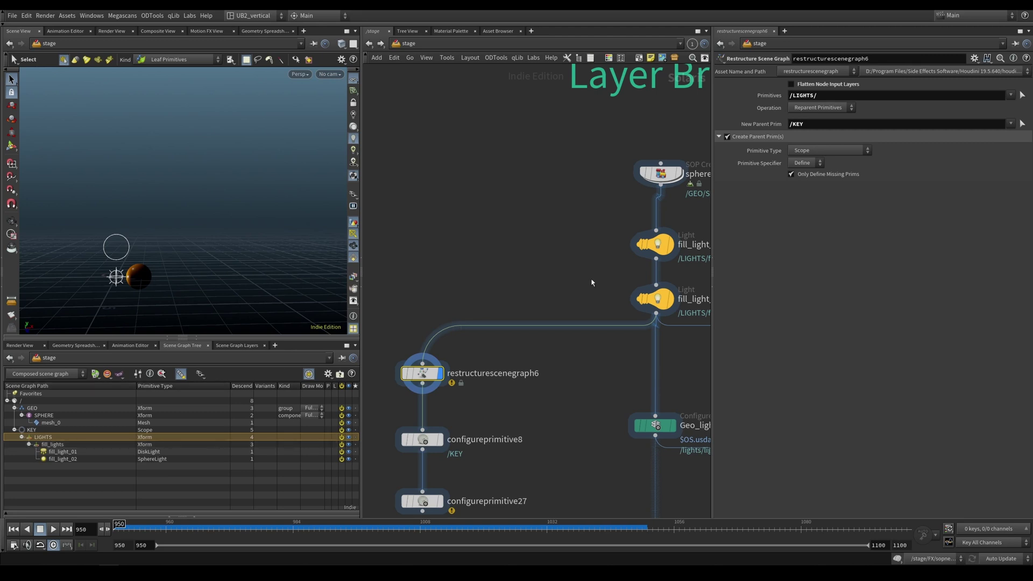
Step: Duplicate the two fill light nodes into a parallel branch fed by sphere6
{"action": "middle_click_drag", "start_coordinate": [578, 281], "coordinate": [546, 291]}
{"action": "left_click_drag", "start_coordinate": [532, 235], "coordinate": [667, 322]}
{"action": "left_click_drag", "start_coordinate": [604, 307], "coordinate": [480, 295], "text": "alt"}
Step: Set fill_light_04's primitive path to /fill_lights/$OS
{"action": "left_click_drag", "start_coordinate": [457, 226], "coordinate": [487, 261]}
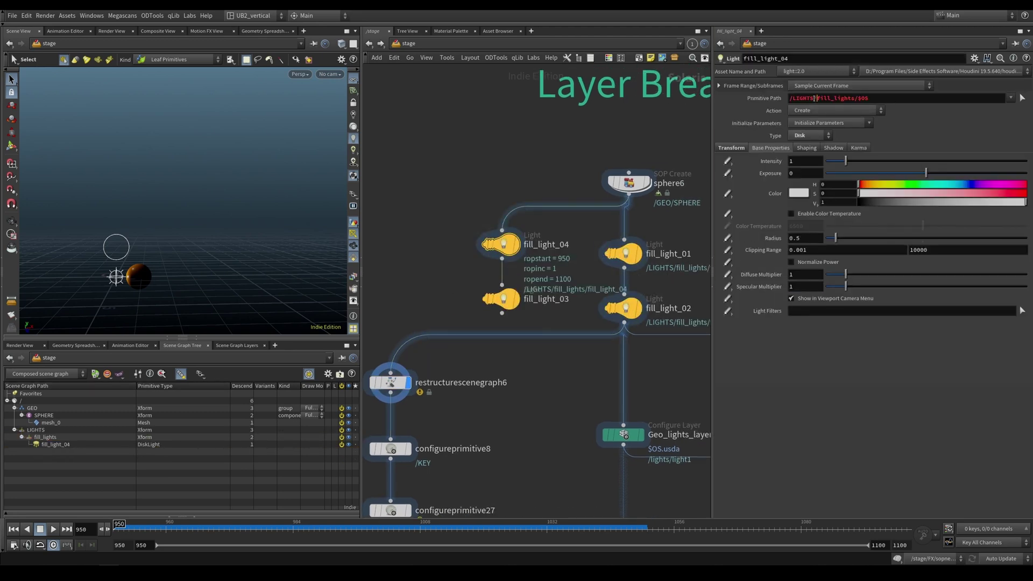
{"action": "left_click_drag", "start_coordinate": [817, 99], "coordinate": [789, 99]}
{"action": "key", "text": "BackSpace"}
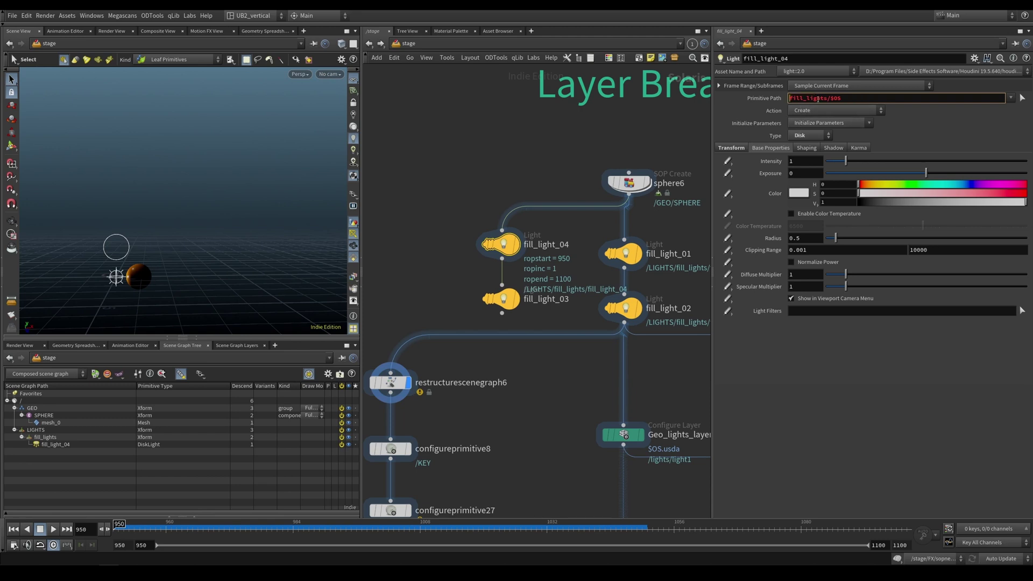
{"action": "type", "text": "/"}
{"action": "key", "text": "Return"}
Step: Set fill_light_03's primitive path to /fill_lights/$OS
{"action": "left_click_drag", "start_coordinate": [504, 307], "coordinate": [507, 311]}
{"action": "left_click_drag", "start_coordinate": [817, 98], "coordinate": [778, 102]}
{"action": "key", "text": "BackSpace"}
{"action": "type", "text": "/"}
{"action": "left_click", "coordinate": [450, 313]}
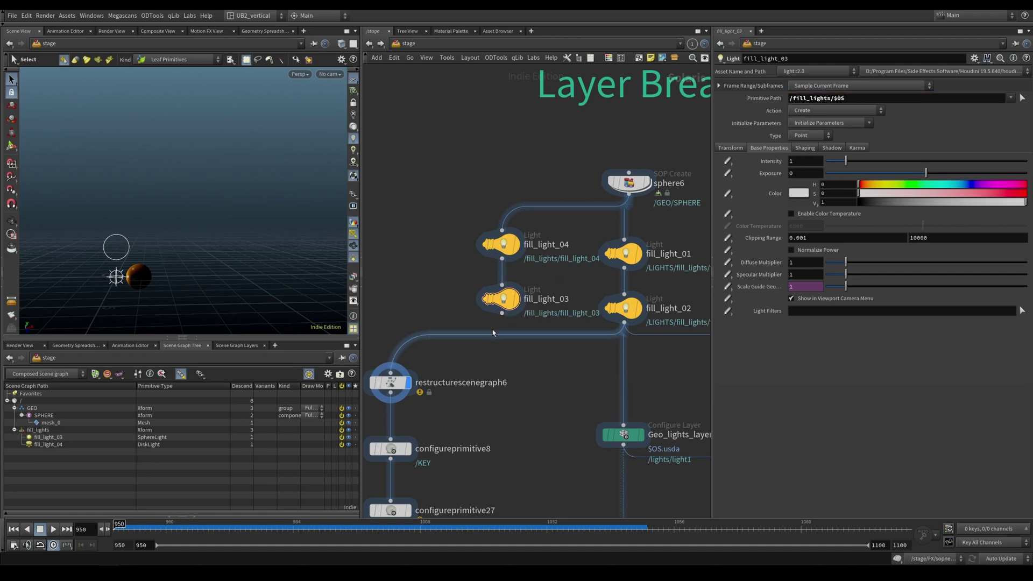
Step: Rewire restructurescenegraph6 to take its input from fill_light_03 and select the node
{"action": "left_click_drag", "start_coordinate": [493, 333], "coordinate": [501, 313]}
{"action": "left_click_drag", "start_coordinate": [479, 360], "coordinate": [429, 405]}
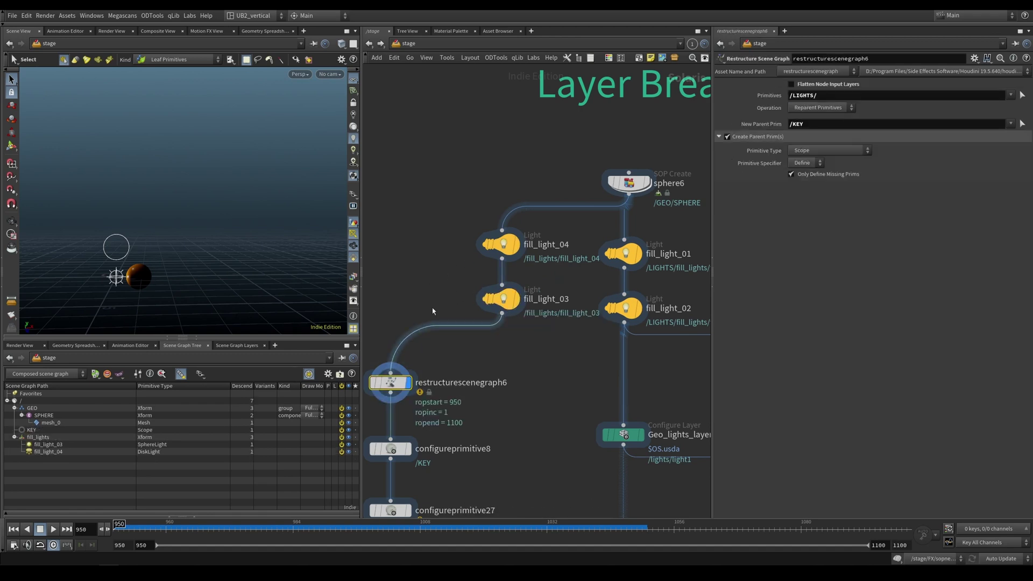
Step: Set restructurescenegraph6 to reparent the /fill_lights primitive under the new parent prim /LIGHTS
{"action": "mouse_move", "coordinate": [450, 360]}
{"action": "middle_mouse_down"}
{"action": "mouse_move", "coordinate": [480, 353]}
{"action": "mouse_move", "coordinate": [419, 372]}
{"action": "mouse_move", "coordinate": [451, 358]}
{"action": "middle_mouse_up"}
{"action": "left_click_drag", "start_coordinate": [41, 437], "coordinate": [786, 130]}
{"action": "type", "text": "/LIGHTS"}
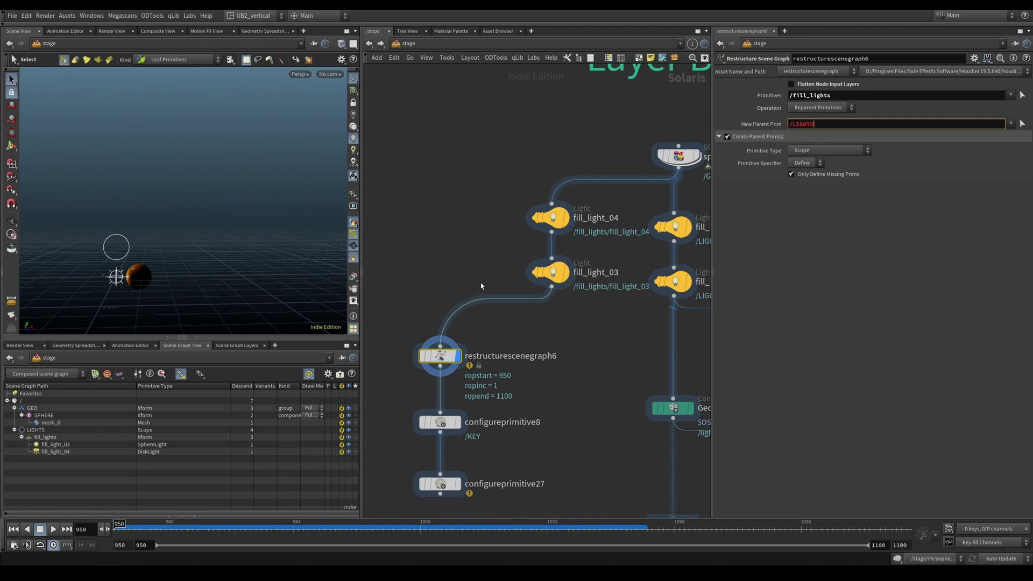
{"action": "key", "text": "Return"}
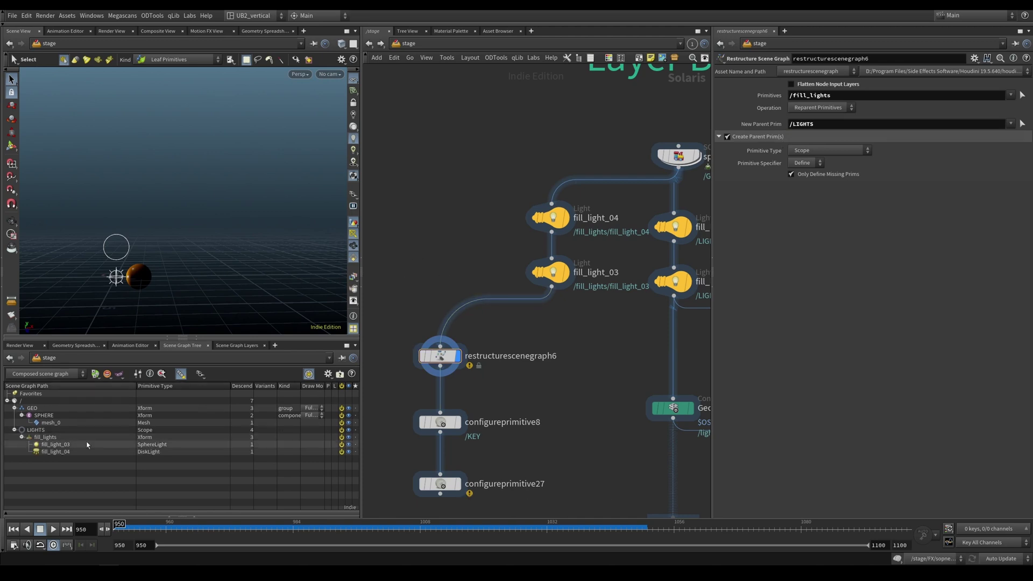
{"action": "left_click", "coordinate": [22, 437]}
{"action": "left_click", "coordinate": [21, 438]}
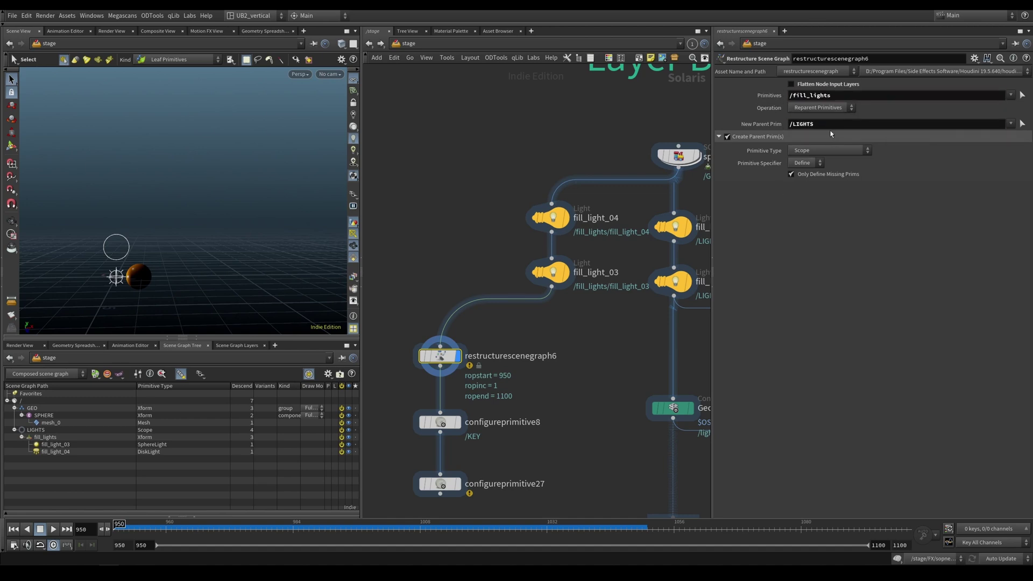
{"action": "left_click_drag", "start_coordinate": [820, 125], "coordinate": [775, 128]}
{"action": "left_click", "coordinate": [596, 397]}
{"action": "middle_click_drag", "start_coordinate": [534, 385], "coordinate": [535, 345]}
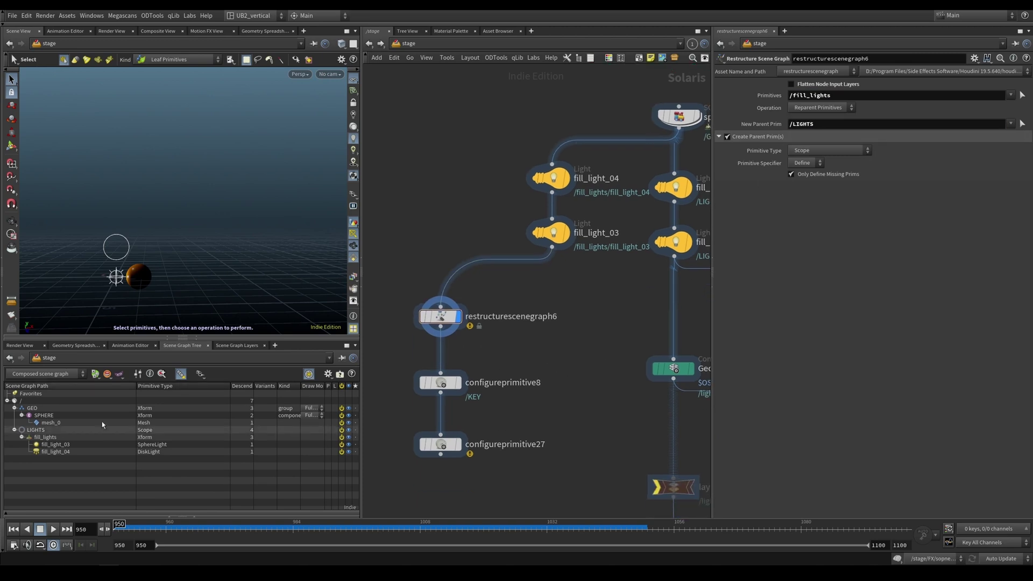
Step: Target configureprimitive8 at /LIGHTS/fill_lights and configureprimitive27 at /LIGHTS, and choose the kind for the /LIGHTS primitive
{"action": "left_click", "coordinate": [442, 382]}
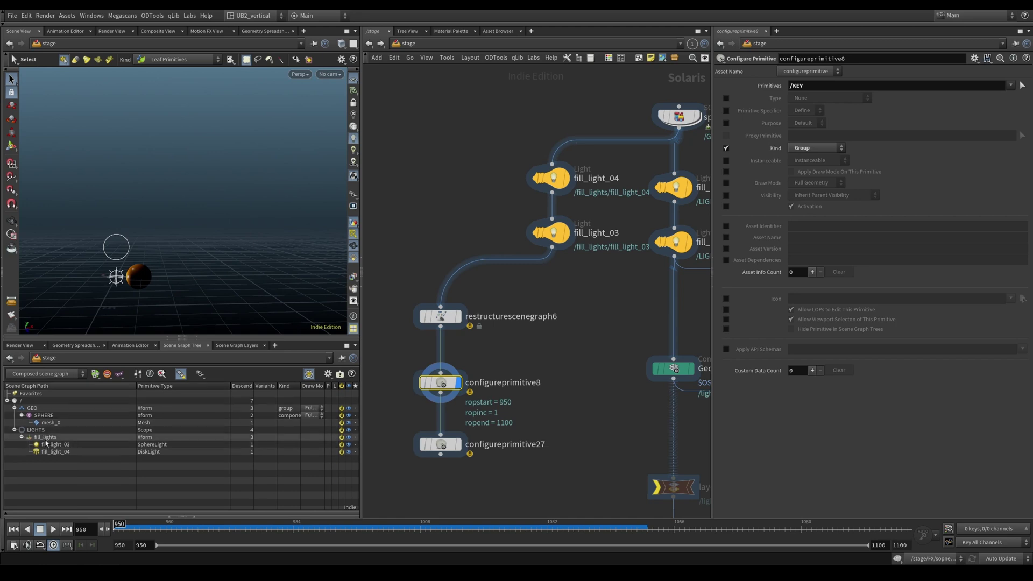
{"action": "left_click_drag", "start_coordinate": [49, 439], "coordinate": [879, 84]}
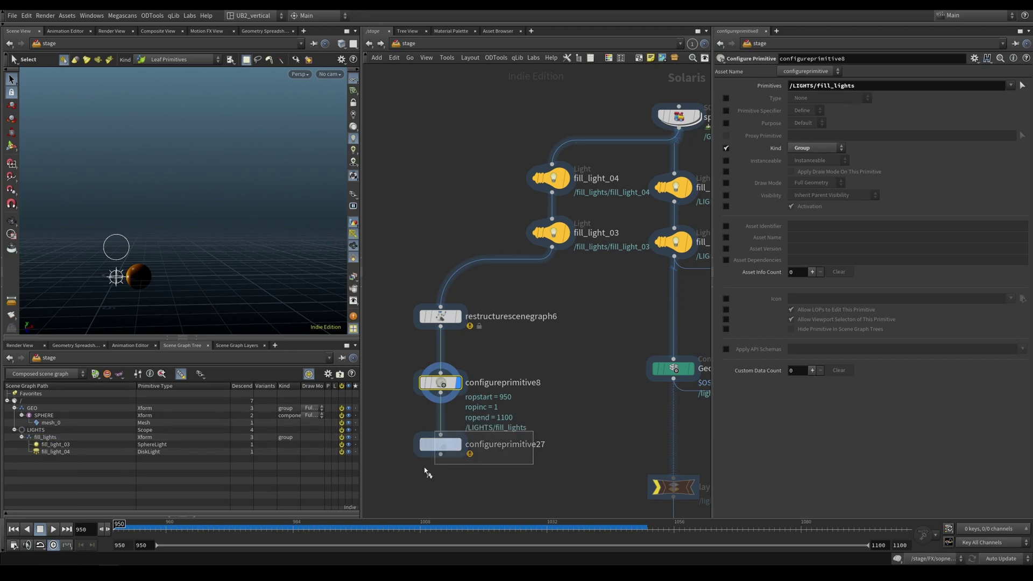
{"action": "left_click", "coordinate": [440, 444]}
{"action": "left_click_drag", "start_coordinate": [35, 430], "coordinate": [827, 87]}
{"action": "left_click", "coordinate": [816, 148]}
{"action": "left_click", "coordinate": [807, 168]}
{"action": "left_click", "coordinate": [560, 392]}
{"action": "middle_click_drag", "start_coordinate": [560, 366], "coordinate": [560, 344]}
{"action": "left_click_drag", "start_coordinate": [560, 279], "coordinate": [401, 464]}
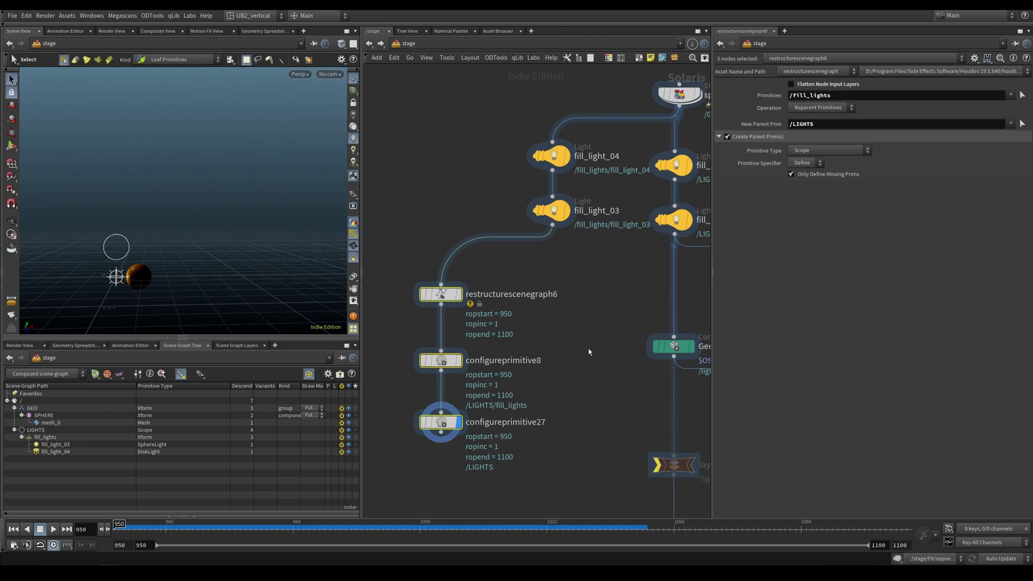
{"action": "left_click", "coordinate": [553, 211]}
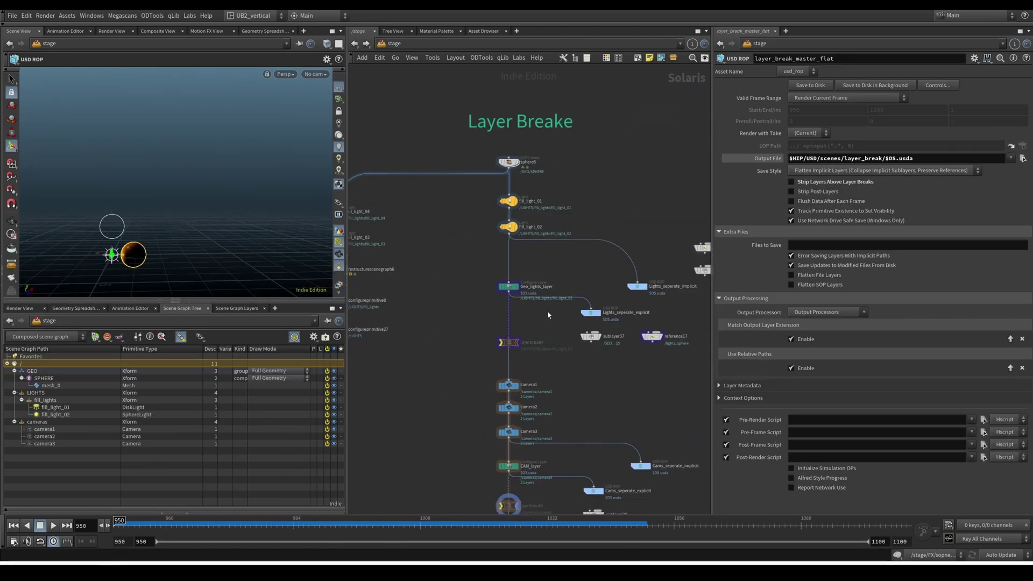
Step: Bypass the Geo_lights_layer, CAM_layer and FX_layer configure layer nodes and enable layerbreak4 and layerbreak5 in the main branch
{"action": "scroll", "coordinate": [552, 323], "scroll_direction": "up", "scroll_amount": 2}
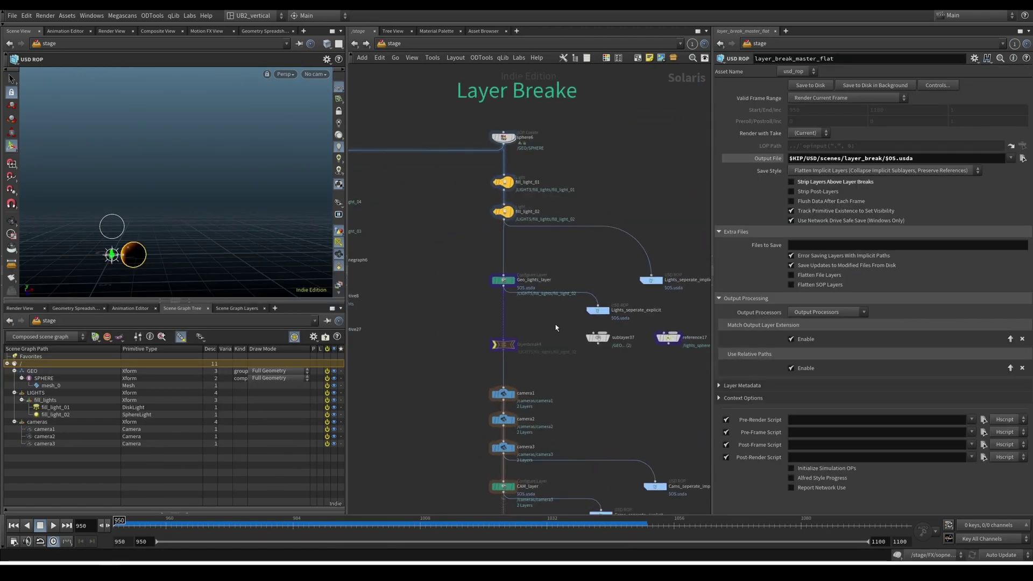
{"action": "scroll", "coordinate": [489, 334], "scroll_direction": "up", "scroll_amount": 1}
{"action": "left_click", "coordinate": [498, 267]}
{"action": "left_click", "coordinate": [498, 346]}
{"action": "middle_click_drag", "start_coordinate": [465, 491], "coordinate": [467, 349]}
{"action": "key", "text": "q"}
{"action": "left_click_drag", "start_coordinate": [463, 370], "coordinate": [540, 467]}
{"action": "middle_click_drag", "start_coordinate": [446, 484], "coordinate": [443, 380]}
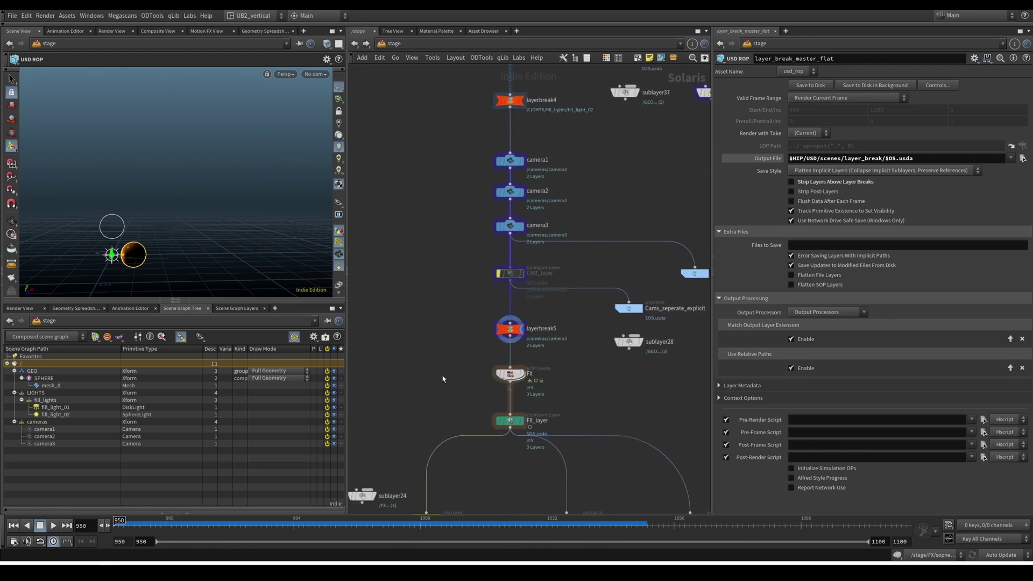
{"action": "key", "text": "q"}
{"action": "left_click_drag", "start_coordinate": [444, 403], "coordinate": [516, 432]}
Step: Inspect the bypassed Geo_lights_layer node's configure layer parameters, and select layerbreak4 to read its description
{"action": "middle_click_drag", "start_coordinate": [458, 352], "coordinate": [462, 395]}
{"action": "left_click_drag", "start_coordinate": [460, 361], "coordinate": [544, 391]}
{"action": "middle_click_drag", "start_coordinate": [490, 147], "coordinate": [478, 264]}
{"action": "left_click_drag", "start_coordinate": [472, 240], "coordinate": [535, 273]}
{"action": "middle_click_drag", "start_coordinate": [445, 252], "coordinate": [425, 359]}
{"action": "left_click", "coordinate": [480, 290]}
{"action": "scroll", "coordinate": [439, 307], "scroll_direction": "up", "scroll_amount": 2}
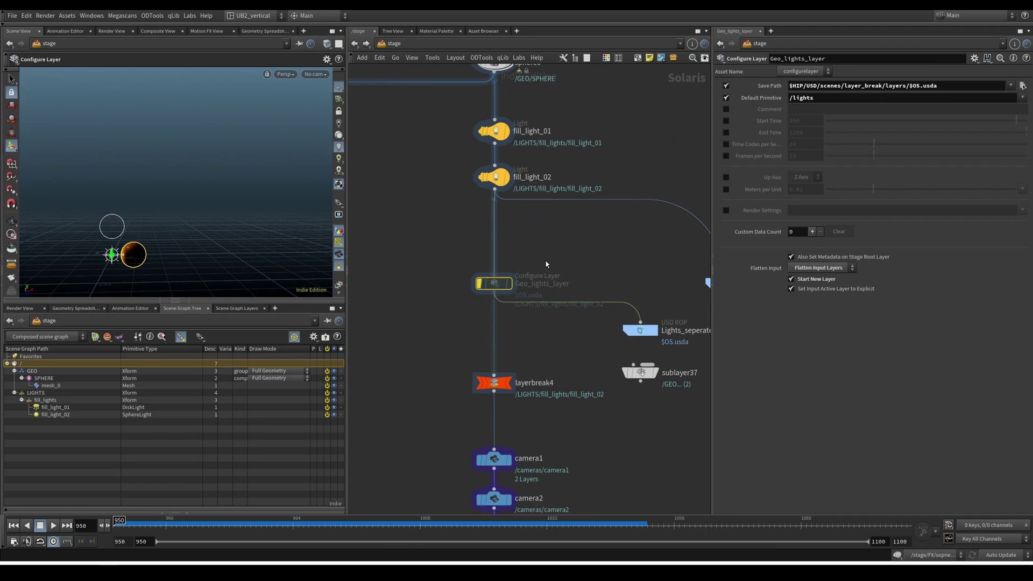
{"action": "middle_click_drag", "start_coordinate": [461, 332], "coordinate": [469, 327]}
{"action": "left_click_drag", "start_coordinate": [442, 264], "coordinate": [523, 323]}
{"action": "left_click_drag", "start_coordinate": [590, 244], "coordinate": [465, 296]}
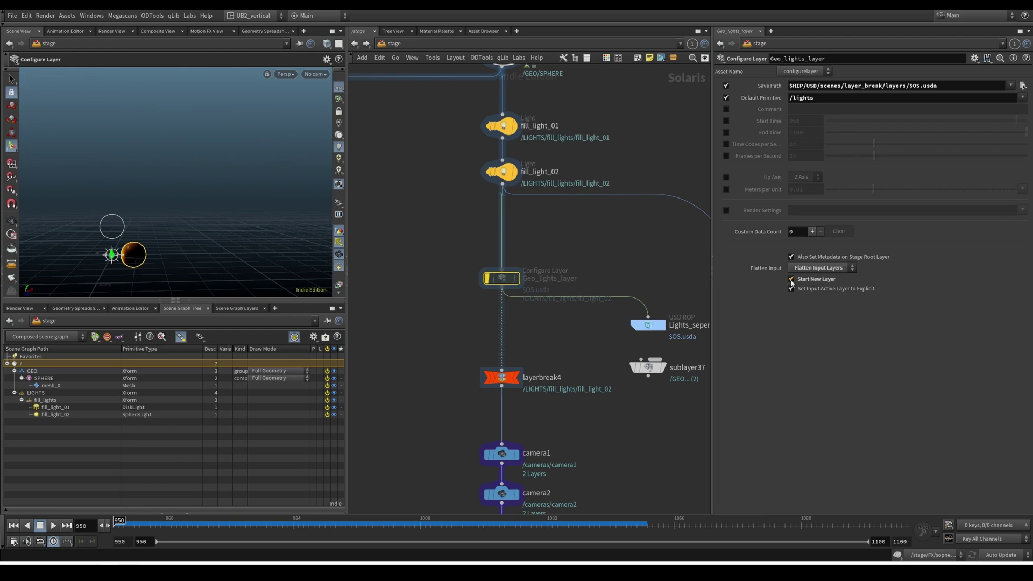
{"action": "left_click_drag", "start_coordinate": [577, 345], "coordinate": [415, 415]}
Step: Examine the export nodes at the end of the branch and review the USD ROP settings of layer_break_master_flat
{"action": "scroll", "coordinate": [578, 333], "scroll_direction": "down", "scroll_amount": 4}
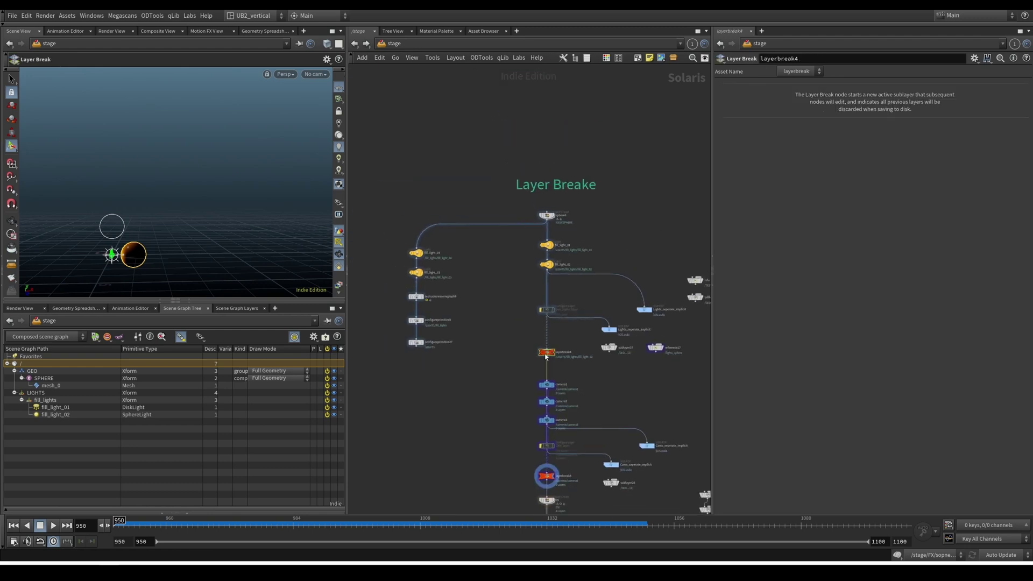
{"action": "middle_click_drag", "start_coordinate": [493, 437], "coordinate": [470, 295]}
{"action": "middle_click_drag", "start_coordinate": [468, 351], "coordinate": [441, 310]}
{"action": "scroll", "coordinate": [454, 306], "scroll_direction": "up", "scroll_amount": 2}
{"action": "left_click_drag", "start_coordinate": [403, 359], "coordinate": [458, 462]}
{"action": "middle_click_drag", "start_coordinate": [478, 448], "coordinate": [466, 442]}
{"action": "middle_click_drag", "start_coordinate": [471, 348], "coordinate": [469, 341]}
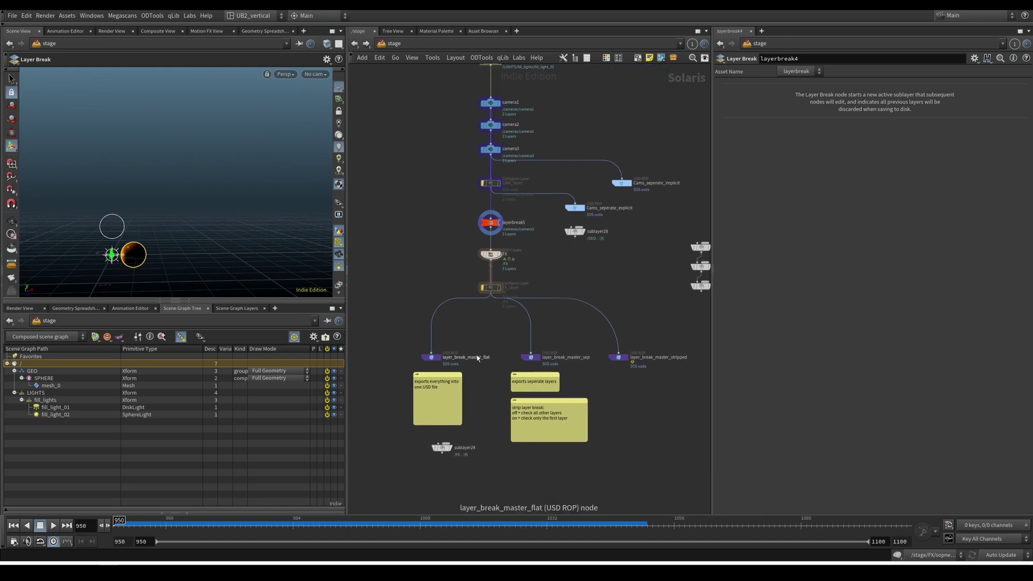
{"action": "scroll", "coordinate": [473, 344], "scroll_direction": "up", "scroll_amount": 2}
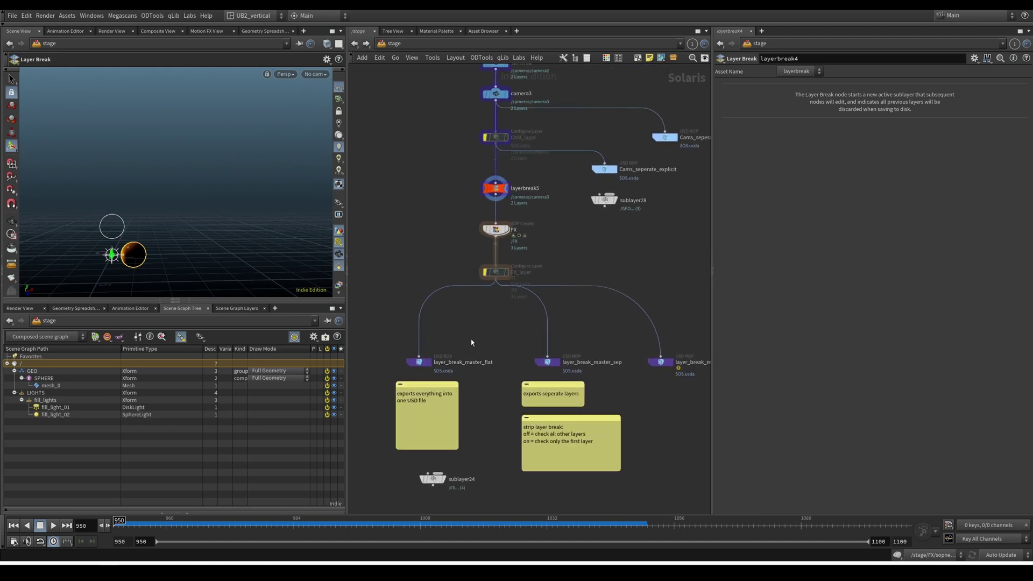
{"action": "left_click_drag", "start_coordinate": [490, 337], "coordinate": [405, 375]}
{"action": "middle_click_drag", "start_coordinate": [489, 345], "coordinate": [501, 333]}
{"action": "scroll", "coordinate": [476, 337], "scroll_direction": "up", "scroll_amount": 1}
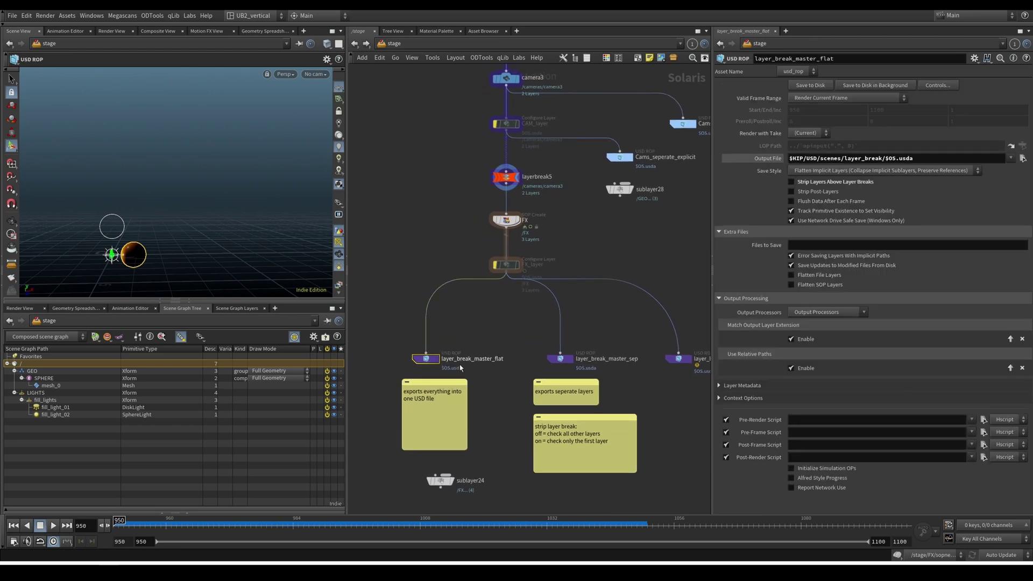
Step: Inspect the scene graph layers and their save control at layerbreak5, and at FX_layer with its display enabled
{"action": "middle_click_drag", "start_coordinate": [484, 323], "coordinate": [471, 388]}
{"action": "left_click", "coordinate": [492, 244]}
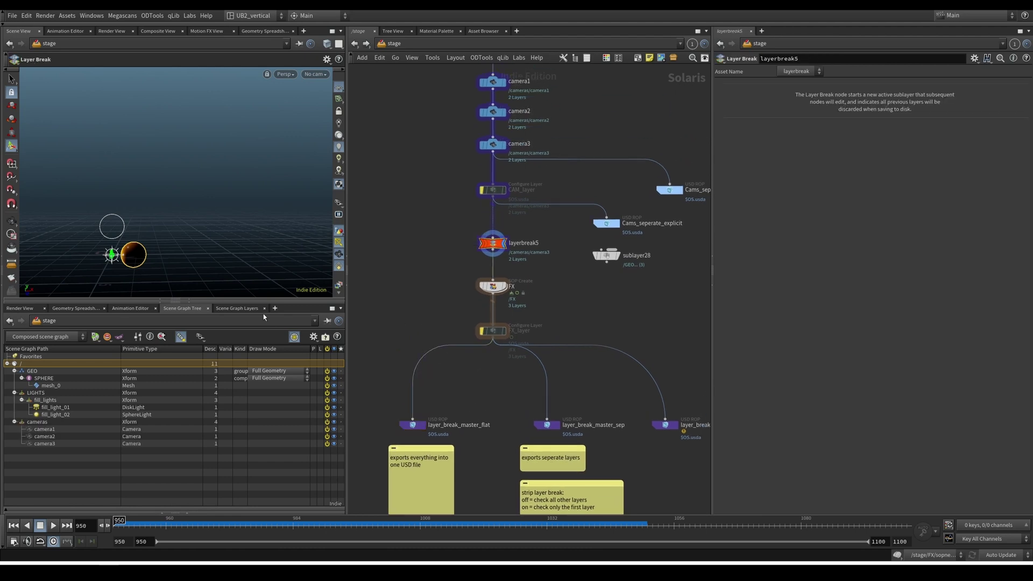
{"action": "left_click", "coordinate": [237, 308]}
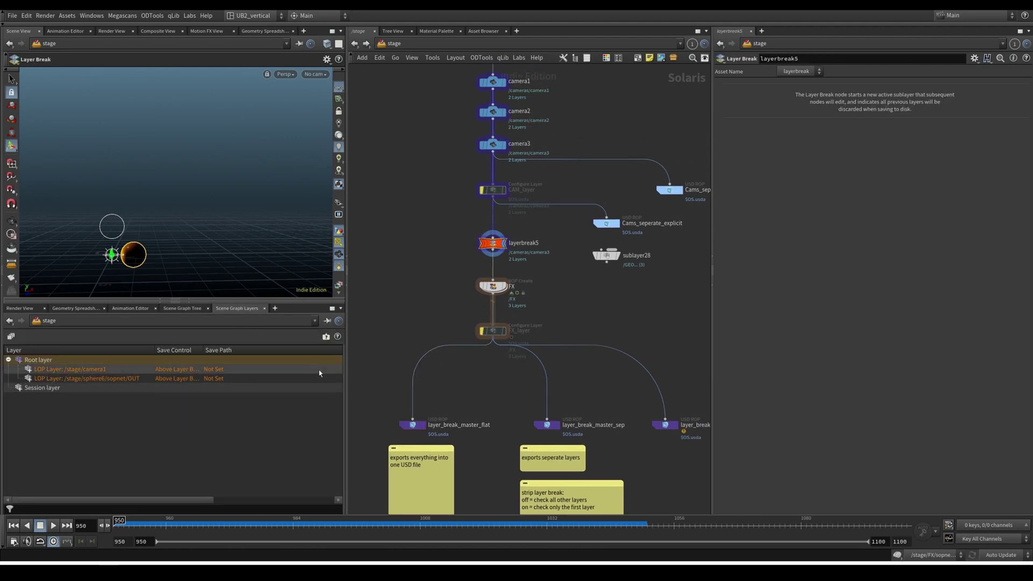
{"action": "left_click_drag", "start_coordinate": [203, 350], "coordinate": [225, 350]}
{"action": "left_click_drag", "start_coordinate": [173, 503], "coordinate": [229, 500]}
{"action": "left_click", "coordinate": [492, 330]}
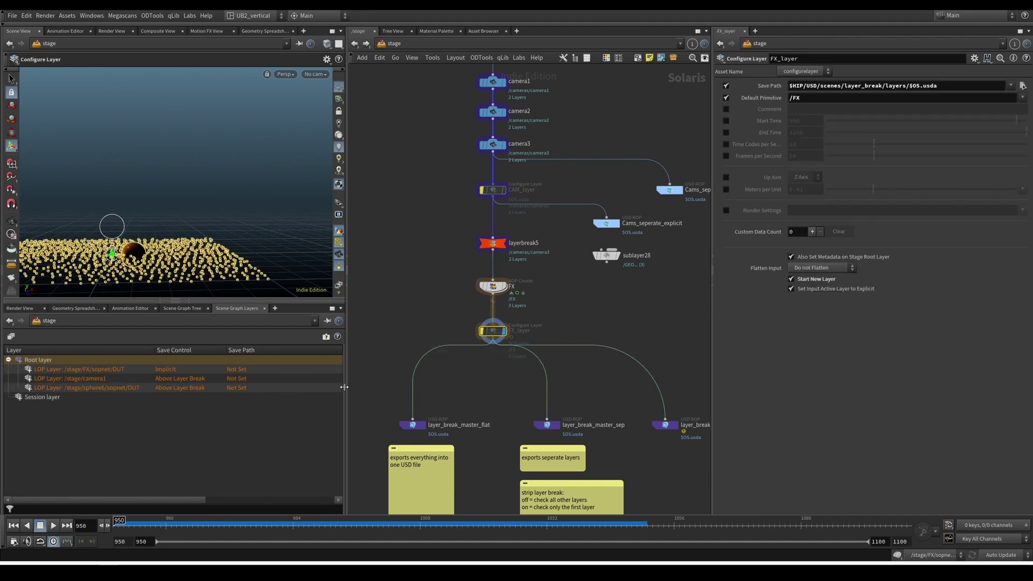
{"action": "left_click", "coordinate": [172, 506]}
Step: Enable FX_layer to check its layer's save control and save path, and bypass the node again
{"action": "scroll", "coordinate": [474, 346], "scroll_direction": "up", "scroll_amount": 1}
{"action": "key", "text": "q"}
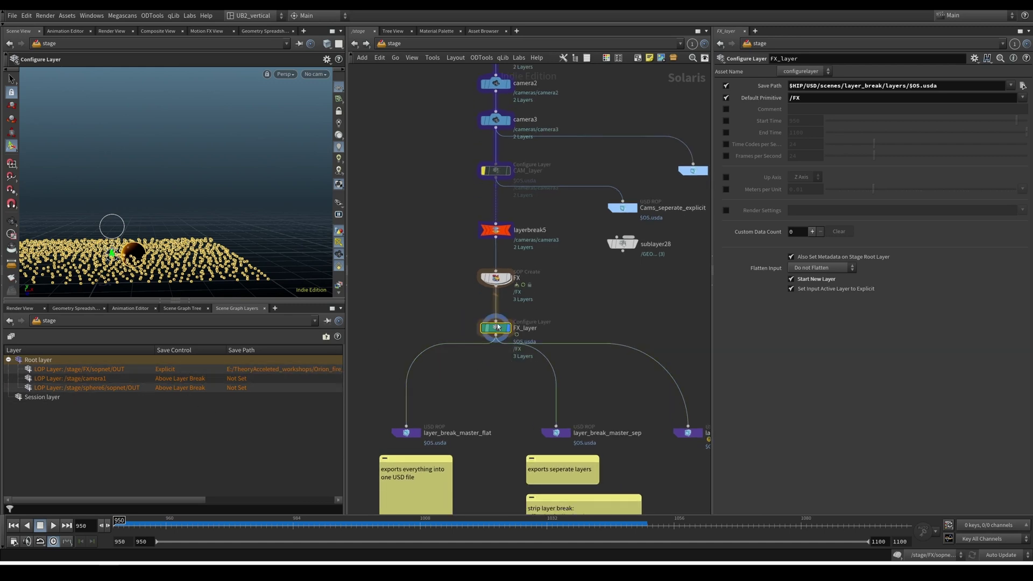
{"action": "left_click_drag", "start_coordinate": [957, 85], "coordinate": [796, 116]}
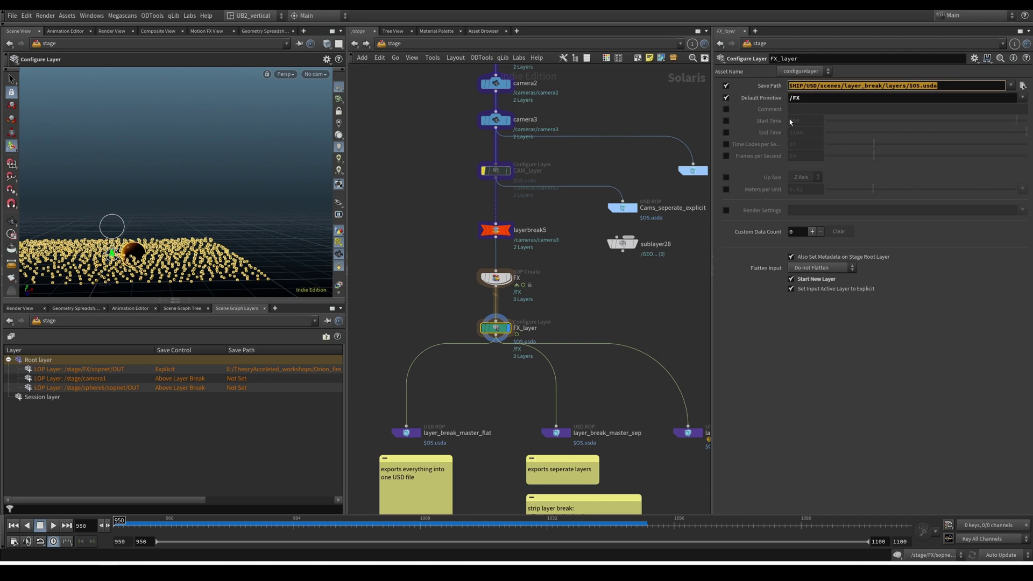
{"action": "left_click", "coordinate": [484, 327]}
{"action": "middle_click_drag", "start_coordinate": [474, 382], "coordinate": [485, 341]}
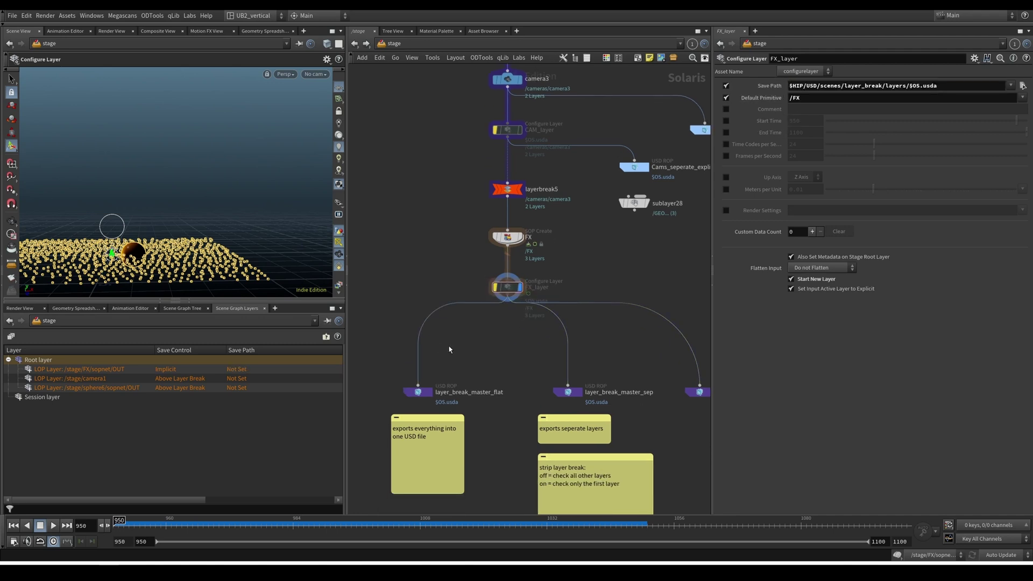
Step: Return to the scene graph tree for the stage displayed at FX_layer
{"action": "scroll", "coordinate": [480, 359], "scroll_direction": "down", "scroll_amount": 2}
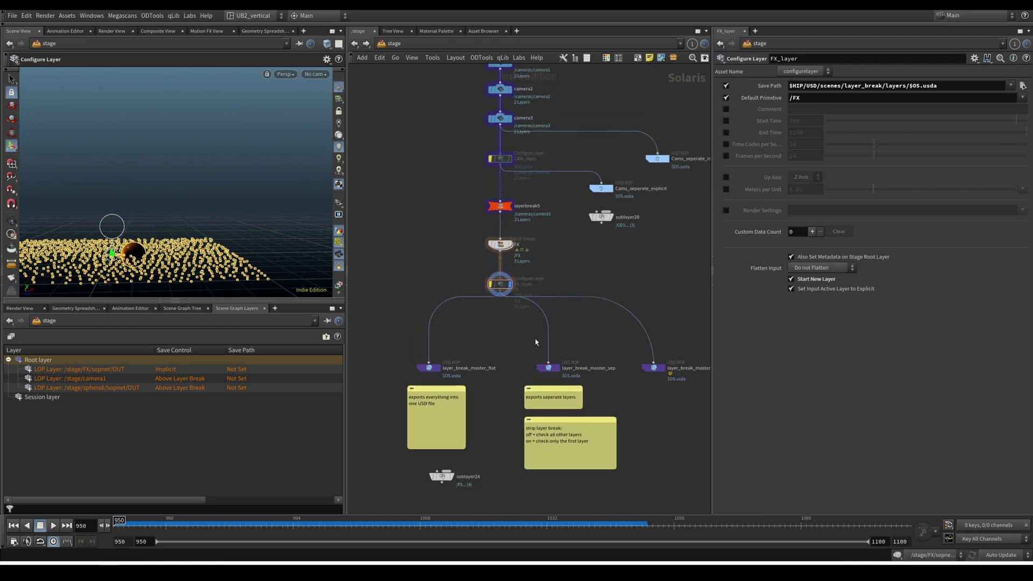
{"action": "middle_click_drag", "start_coordinate": [498, 341], "coordinate": [492, 332]}
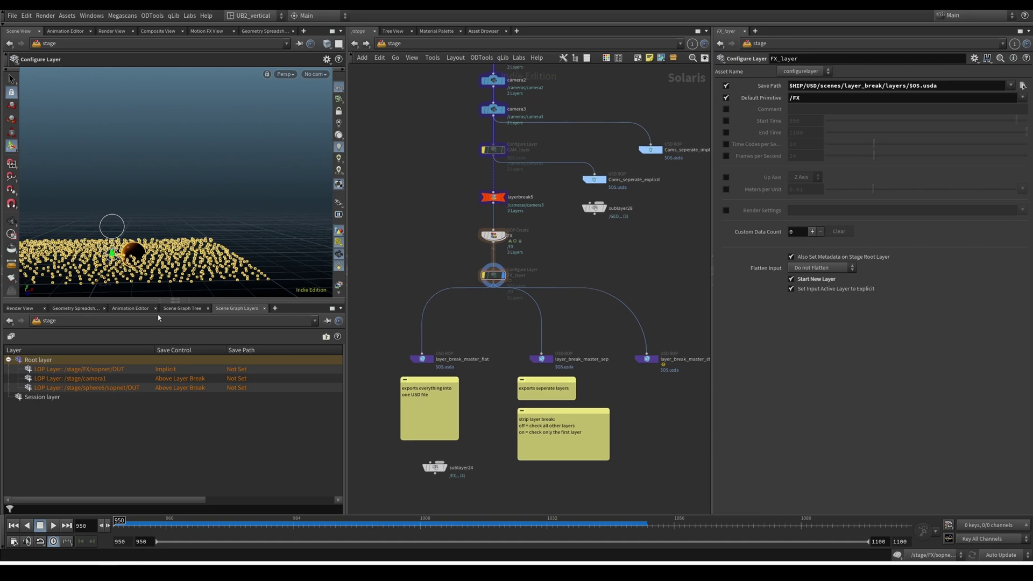
{"action": "left_click", "coordinate": [182, 307]}
Step: Save layer_break_master_flat to disk using the output file $HIP/USD/scenes/layer_break/$OS.usda
{"action": "scroll", "coordinate": [489, 339], "scroll_direction": "up", "scroll_amount": 2}
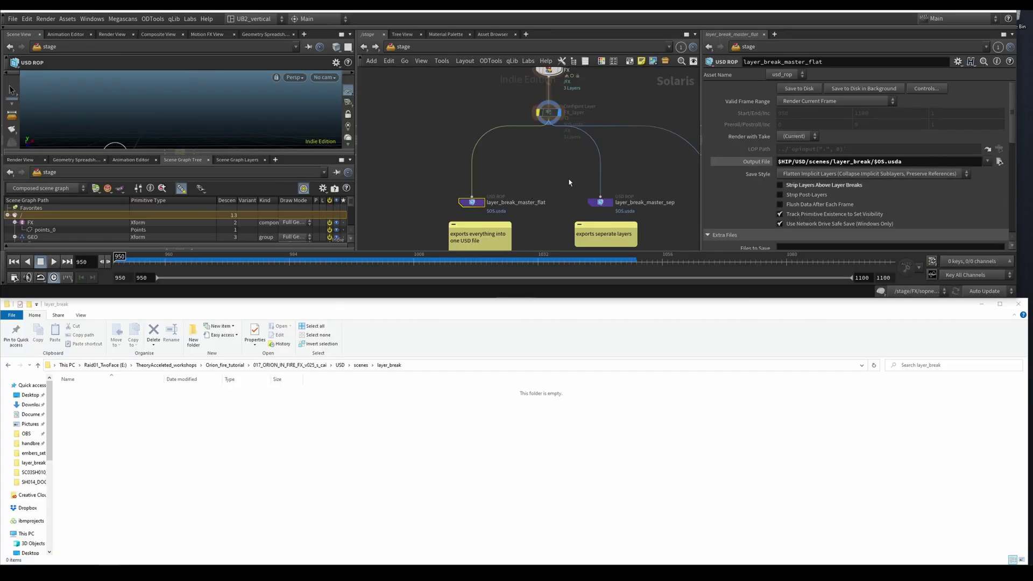
{"action": "scroll", "coordinate": [451, 204], "scroll_direction": "down", "scroll_amount": 2}
{"action": "scroll", "coordinate": [516, 189], "scroll_direction": "up", "scroll_amount": 3}
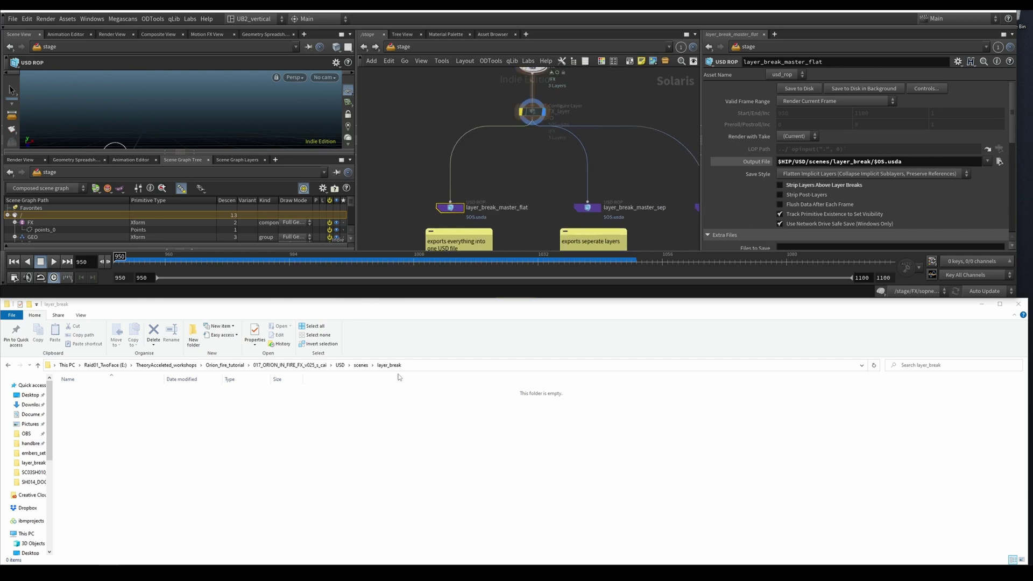
{"action": "double_click", "coordinate": [847, 161]}
{"action": "left_click", "coordinate": [542, 179]}
{"action": "scroll", "coordinate": [509, 200], "scroll_direction": "up", "scroll_amount": 3}
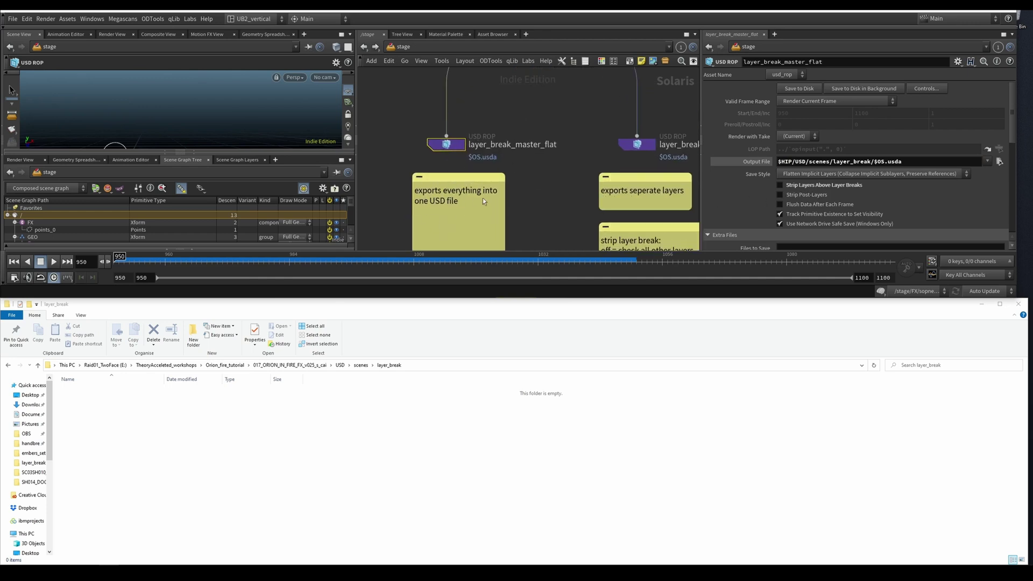
{"action": "left_click", "coordinate": [791, 92]}
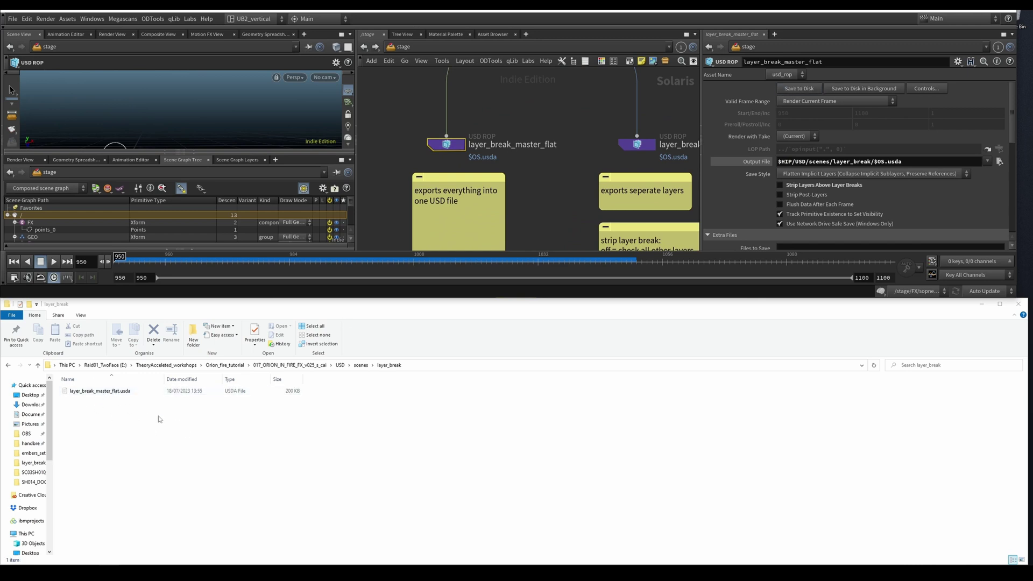
Step: Open the exported layer_break_master_flat.usda in Visual Studio Code, move the window aside and skim the file
{"action": "double_click", "coordinate": [107, 396]}
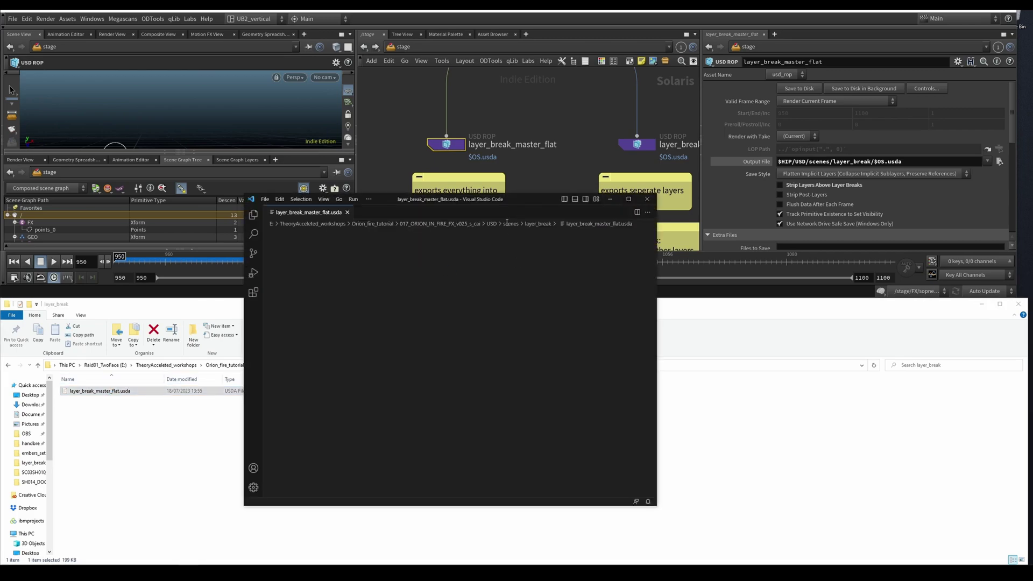
{"action": "left_click_drag", "start_coordinate": [425, 164], "coordinate": [404, 148]}
{"action": "scroll", "coordinate": [510, 218], "scroll_direction": "down", "scroll_amount": 10}
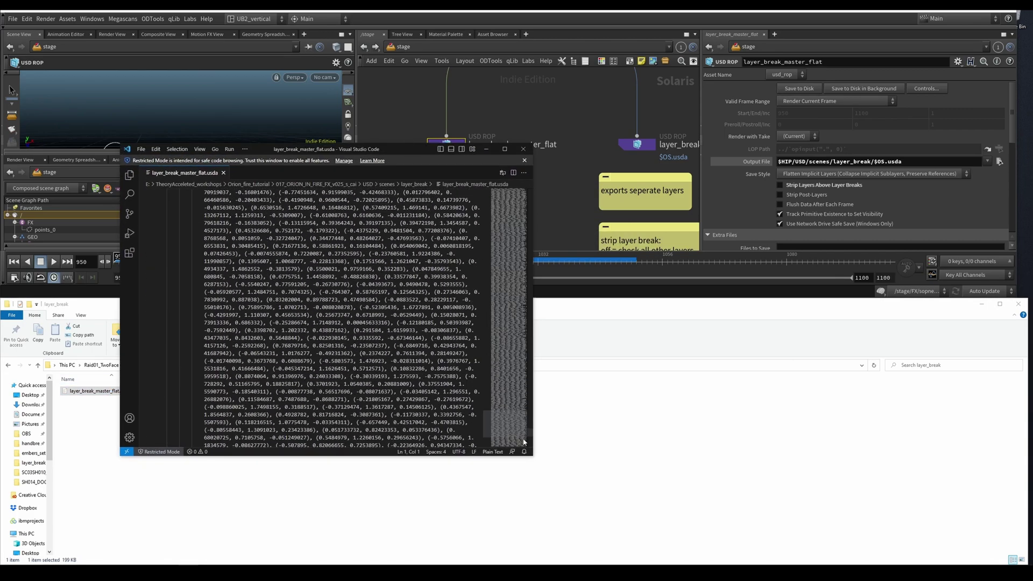
{"action": "scroll", "coordinate": [503, 218], "scroll_direction": "up", "scroll_amount": 10}
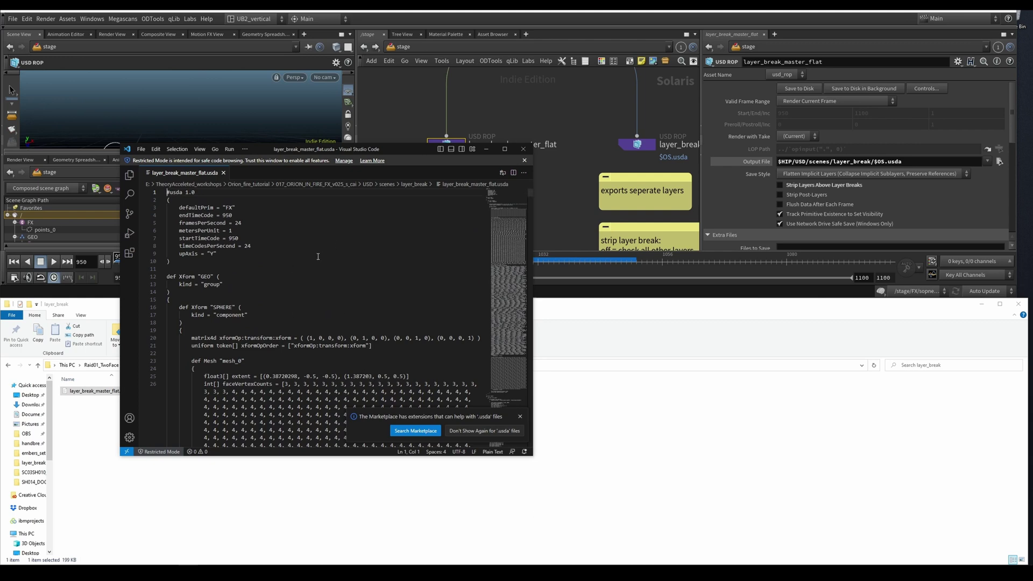
Step: Examine the GEO, LIGHTS, camera and FX primitive definitions in the flattened USD file
{"action": "left_click_drag", "start_coordinate": [210, 307], "coordinate": [230, 308]}
{"action": "left_click_drag", "start_coordinate": [259, 346], "coordinate": [263, 346]}
{"action": "scroll", "coordinate": [508, 219], "scroll_direction": "down", "scroll_amount": 10}
{"action": "scroll", "coordinate": [507, 219], "scroll_direction": "down", "scroll_amount": 15}
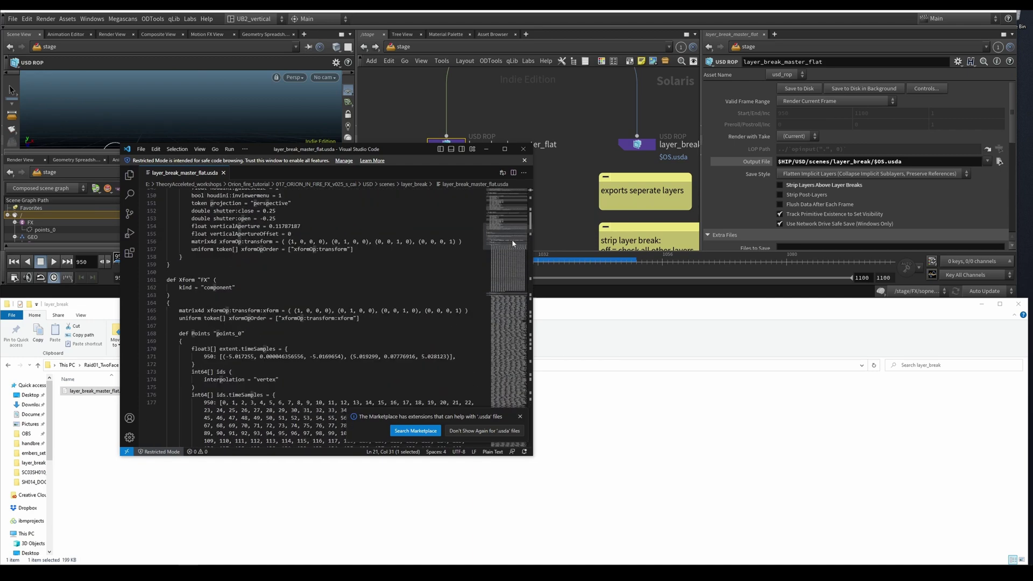
{"action": "scroll", "coordinate": [512, 244], "scroll_direction": "up", "scroll_amount": 2}
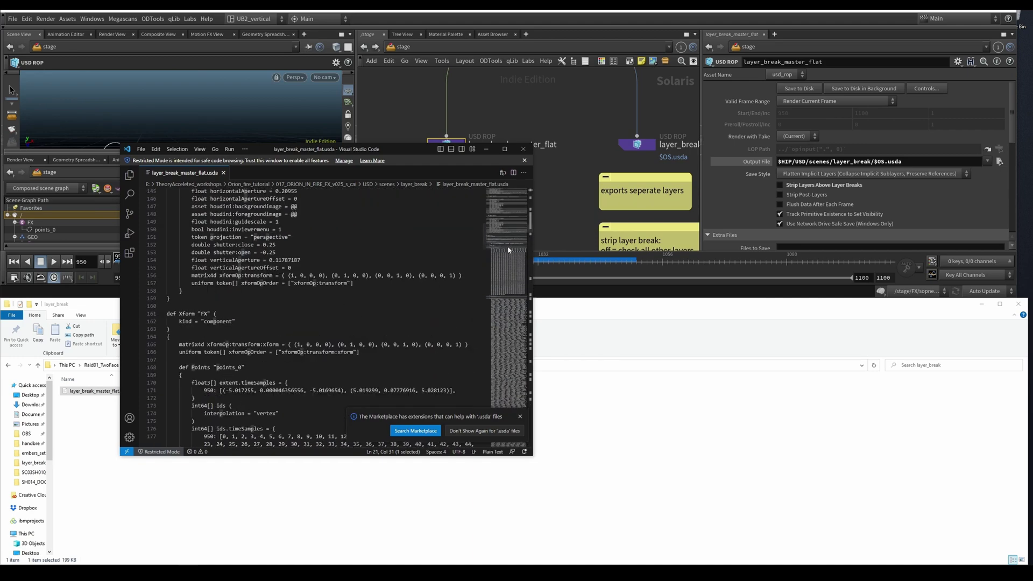
{"action": "scroll", "coordinate": [511, 228], "scroll_direction": "up", "scroll_amount": 15}
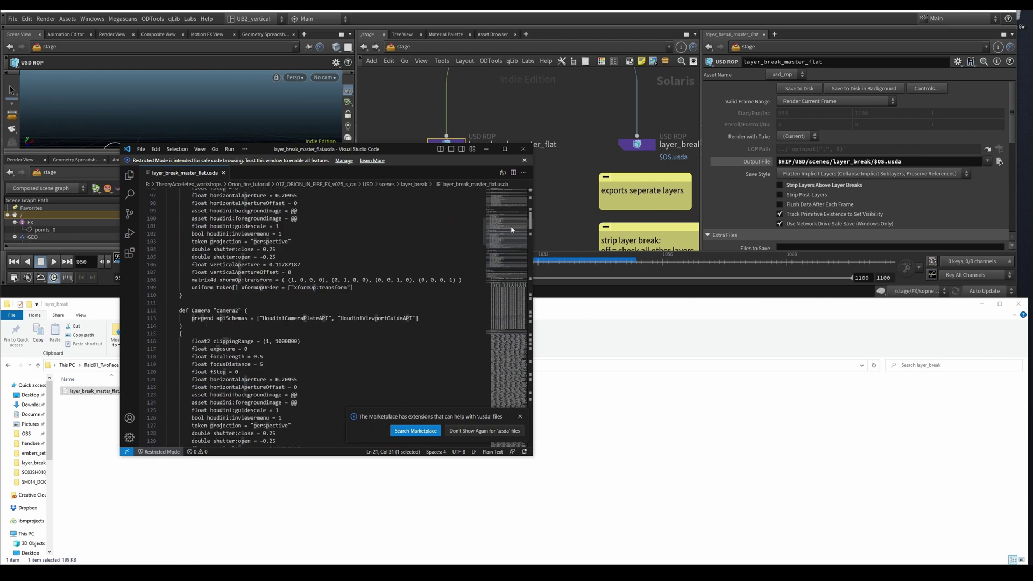
{"action": "scroll", "coordinate": [511, 225], "scroll_direction": "up", "scroll_amount": 10}
{"action": "scroll", "coordinate": [510, 225], "scroll_direction": "up", "scroll_amount": 12}
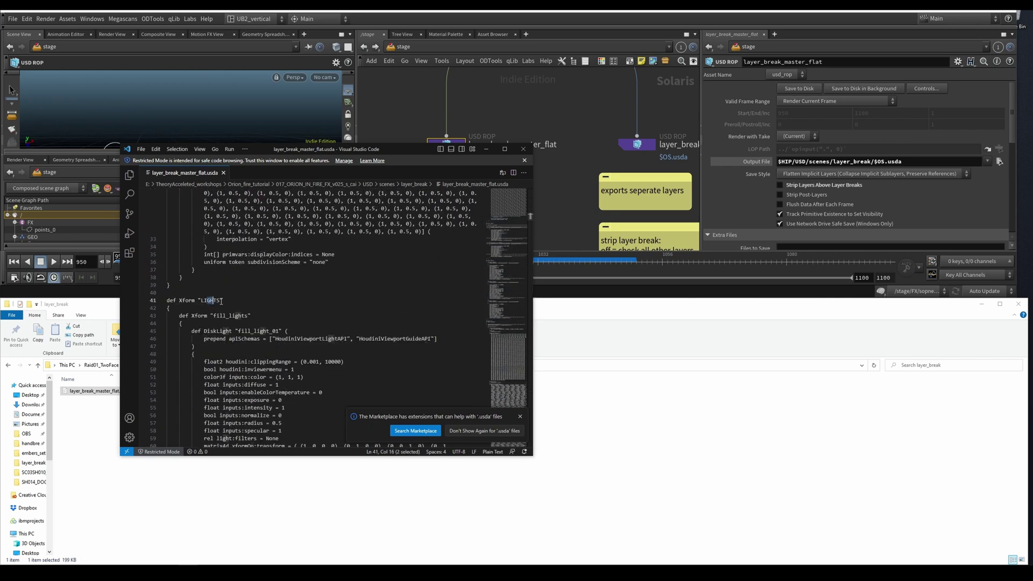
Step: Close the flattened USD file, rearrange the layer_break folder window and delete layer_break_master_flat.usda
{"action": "left_click", "coordinate": [523, 149]}
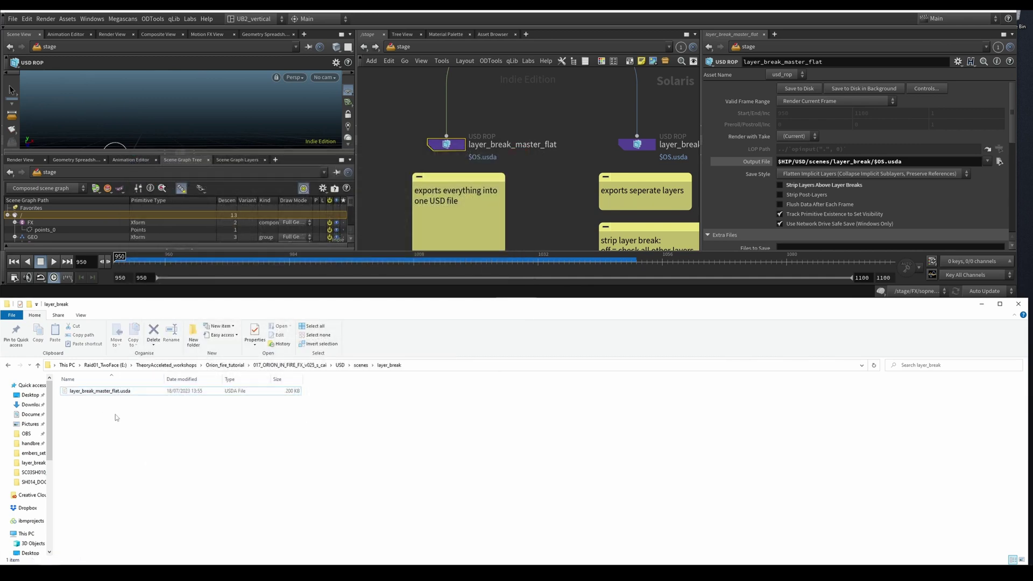
{"action": "left_click_drag", "start_coordinate": [157, 309], "coordinate": [166, 301]}
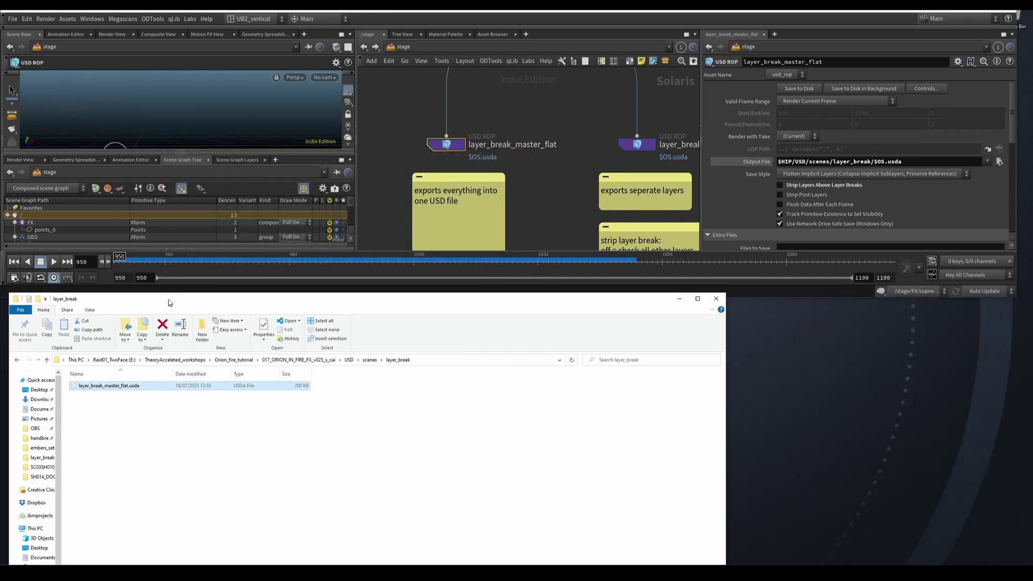
{"action": "left_click_drag", "start_coordinate": [726, 334], "coordinate": [1007, 335]}
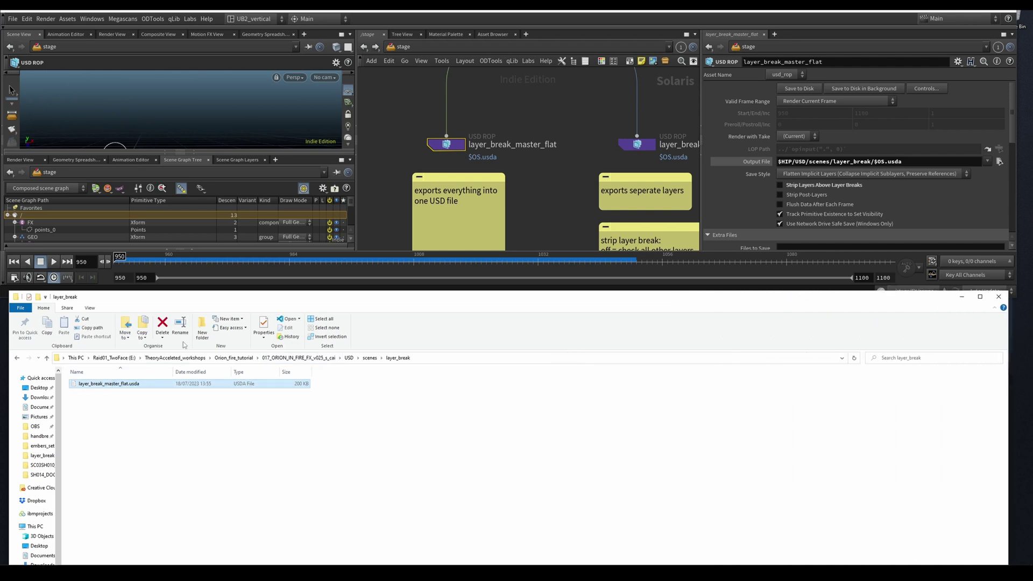
{"action": "key", "text": "Delete"}
{"action": "left_click_drag", "start_coordinate": [233, 299], "coordinate": [232, 305]}
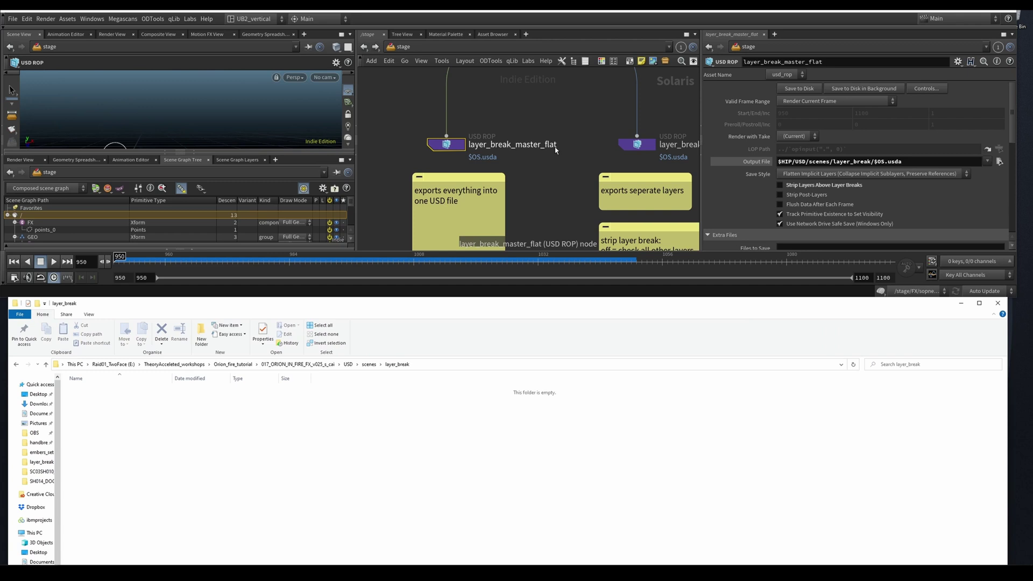
Step: Save the scene file and try to export layer_break_master_sep to disk as separate layers
{"action": "scroll", "coordinate": [517, 162], "scroll_direction": "down", "scroll_amount": 4}
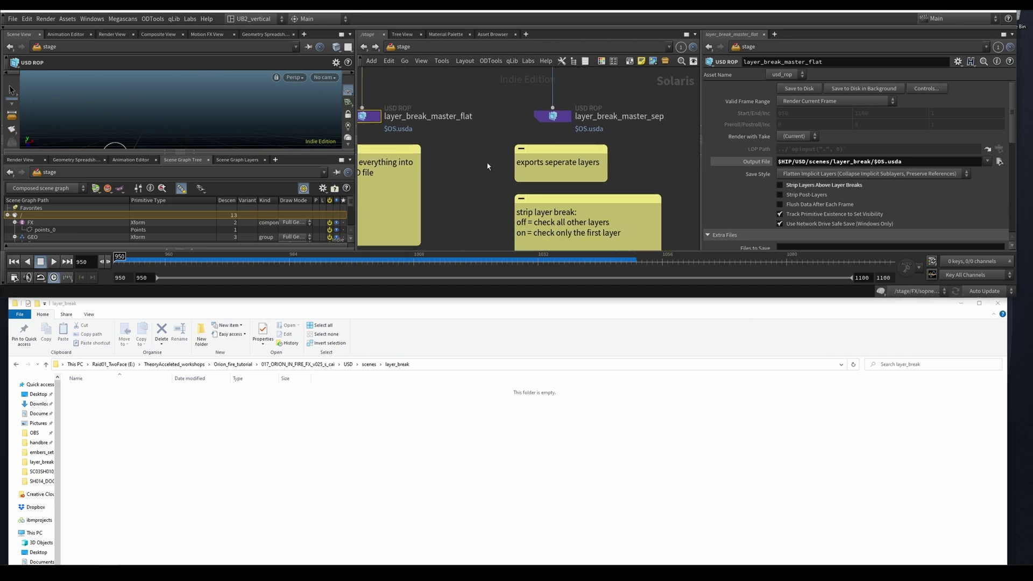
{"action": "right_click_drag", "start_coordinate": [467, 202], "coordinate": [464, 195]}
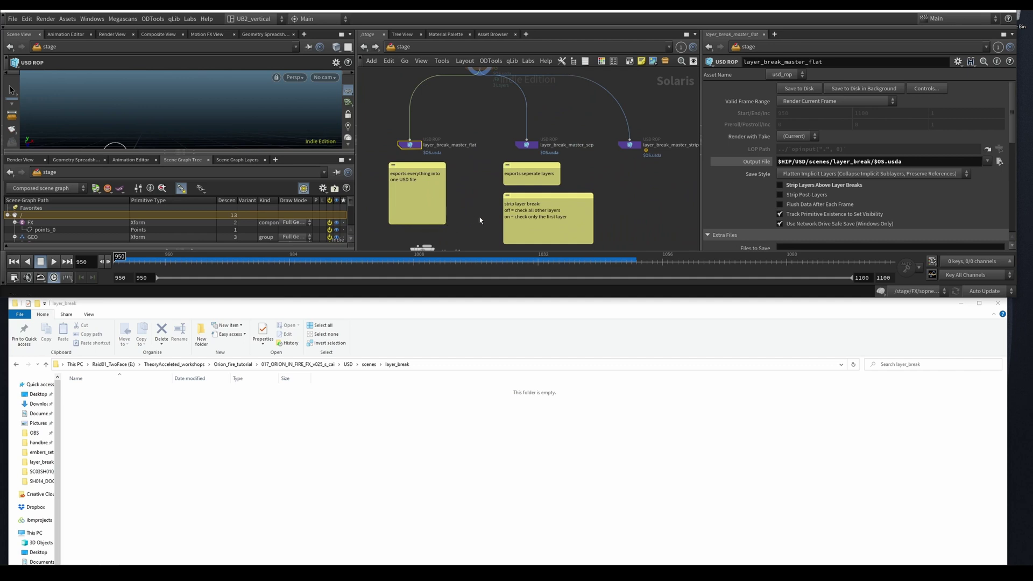
{"action": "key", "text": "ctrl+s"}
{"action": "middle_click_drag", "start_coordinate": [485, 129], "coordinate": [472, 189]}
{"action": "scroll", "coordinate": [496, 183], "scroll_direction": "up", "scroll_amount": 1}
{"action": "left_click", "coordinate": [493, 195]}
{"action": "scroll", "coordinate": [473, 198], "scroll_direction": "up", "scroll_amount": 1}
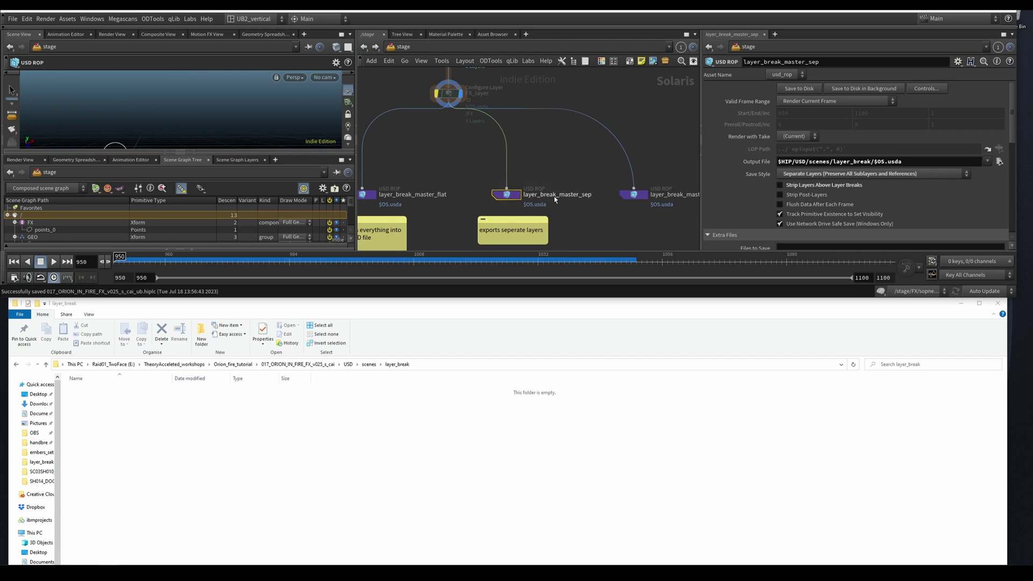
{"action": "middle_click_drag", "start_coordinate": [557, 172], "coordinate": [553, 140]}
{"action": "left_click", "coordinate": [796, 90]}
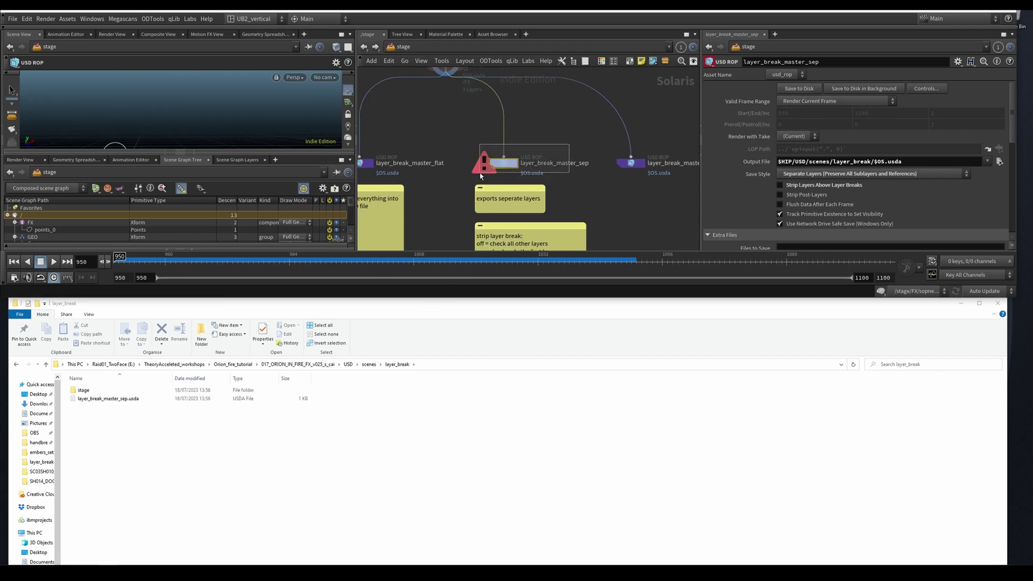
Step: Turn off Error Saving Layers With Implicit Paths on layer_break_master_sep and save it to disk again
{"action": "scroll", "coordinate": [1007, 133], "scroll_direction": "down", "scroll_amount": 2}
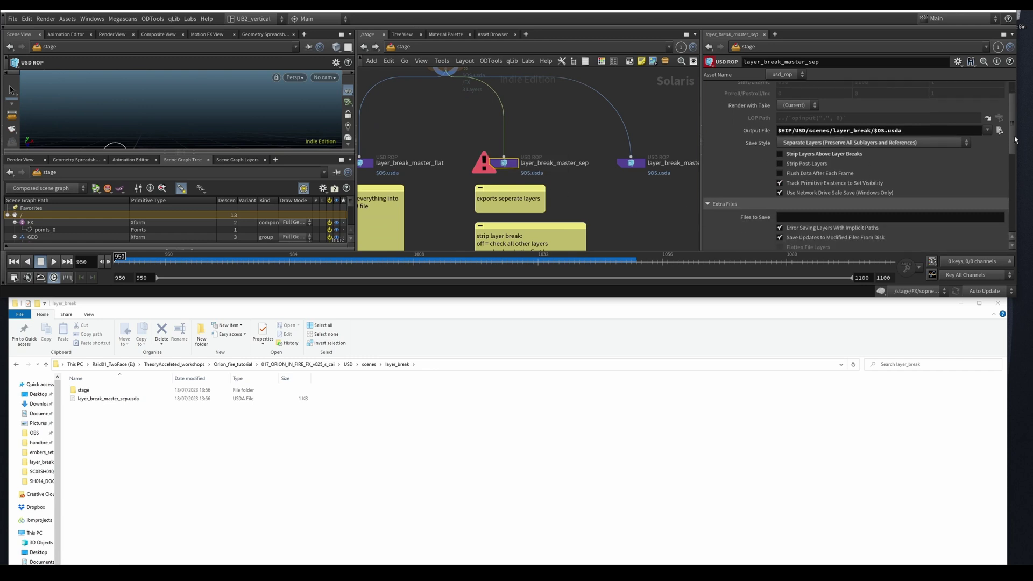
{"action": "scroll", "coordinate": [1017, 136], "scroll_direction": "down", "scroll_amount": 3}
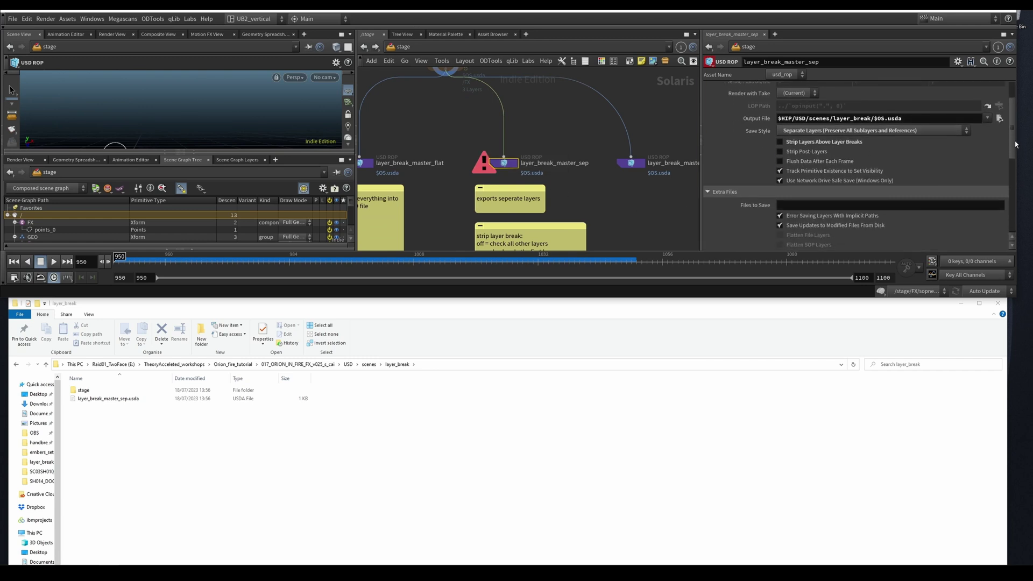
{"action": "scroll", "coordinate": [1014, 149], "scroll_direction": "down", "scroll_amount": 1}
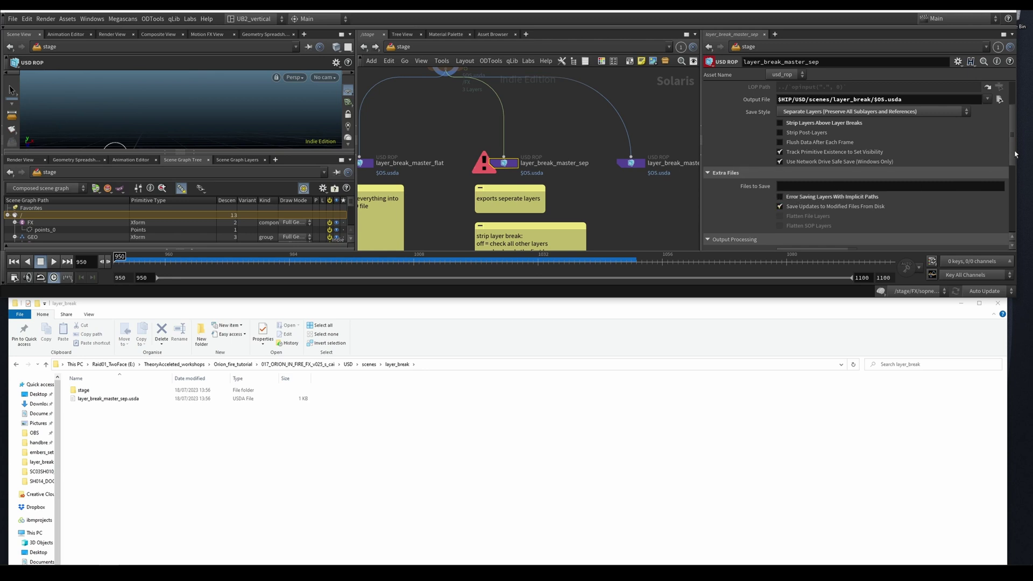
{"action": "scroll", "coordinate": [1014, 154], "scroll_direction": "up", "scroll_amount": 5}
{"action": "left_click", "coordinate": [806, 89]}
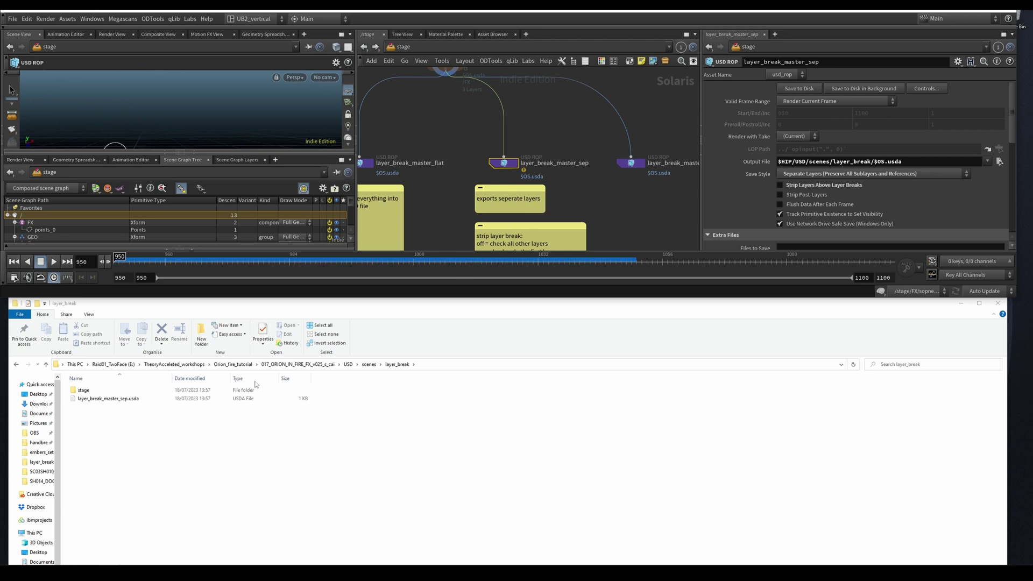
Step: Open the exported stage folder and match its FX folder with the FX nodes in the network
{"action": "middle_click_drag", "start_coordinate": [598, 211], "coordinate": [590, 156]}
{"action": "scroll", "coordinate": [551, 156], "scroll_direction": "up", "scroll_amount": 1}
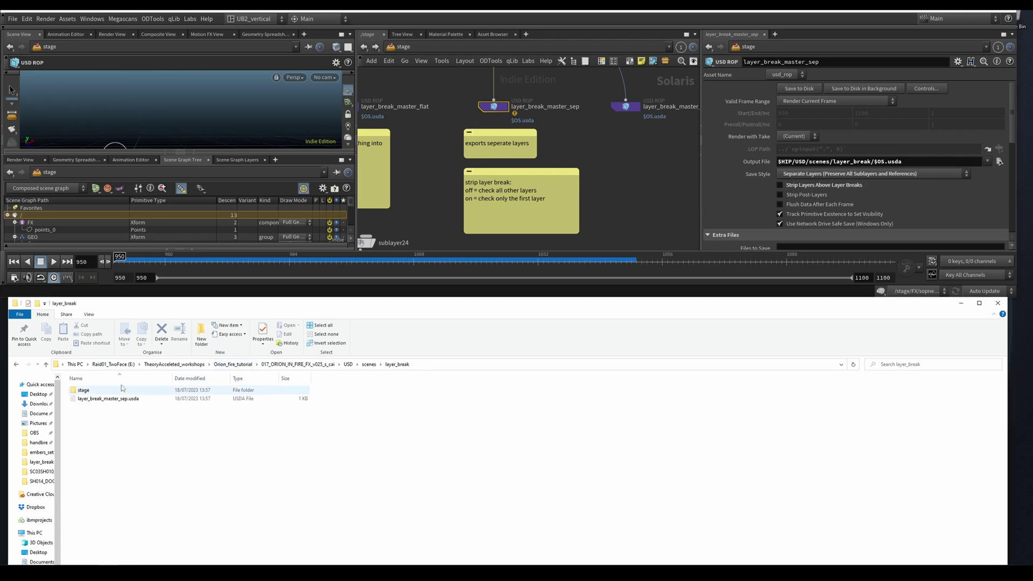
{"action": "double_click", "coordinate": [84, 389]}
{"action": "scroll", "coordinate": [609, 189], "scroll_direction": "down", "scroll_amount": 3}
{"action": "middle_click_drag", "start_coordinate": [591, 73], "coordinate": [564, 257]}
{"action": "middle_click_drag", "start_coordinate": [432, 206], "coordinate": [441, 176]}
{"action": "left_click", "coordinate": [490, 187]}
{"action": "middle_click_drag", "start_coordinate": [455, 227], "coordinate": [450, 194]}
{"action": "scroll", "coordinate": [452, 198], "scroll_direction": "up", "scroll_amount": 2}
{"action": "left_click_drag", "start_coordinate": [445, 155], "coordinate": [514, 234]}
{"action": "left_click", "coordinate": [104, 389]}
Step: Match the exported camera1.usda with the three camera nodes below layerbreak4
{"action": "middle_click_drag", "start_coordinate": [404, 150], "coordinate": [387, 298]}
{"action": "left_click", "coordinate": [481, 104]}
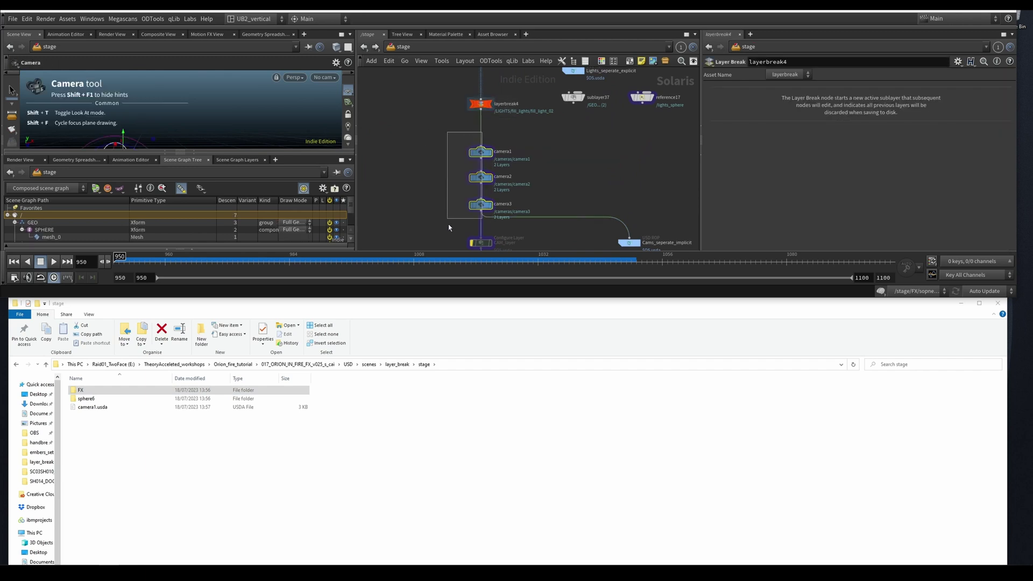
{"action": "left_click", "coordinate": [480, 177]}
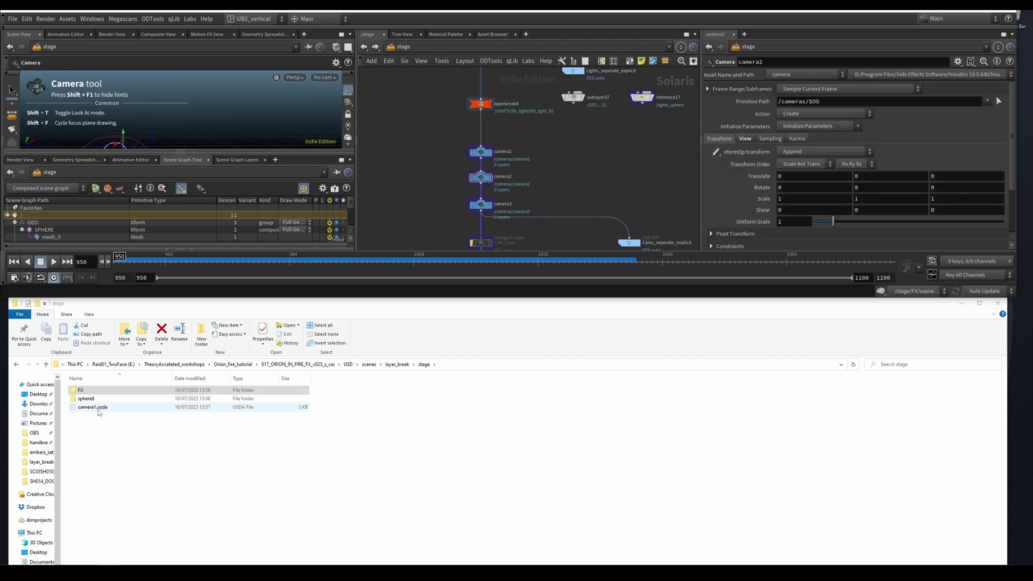
{"action": "left_click", "coordinate": [99, 409]}
Step: Select the sphere6, fill_light_01 and fill_light_02 nodes to compare them with the exported sphere6 folder
{"action": "middle_click_drag", "start_coordinate": [444, 70], "coordinate": [442, 196]}
{"action": "left_click", "coordinate": [469, 112]}
{"action": "left_click_drag", "start_coordinate": [555, 115], "coordinate": [435, 223]}
{"action": "middle_click_drag", "start_coordinate": [447, 235], "coordinate": [438, 188]}
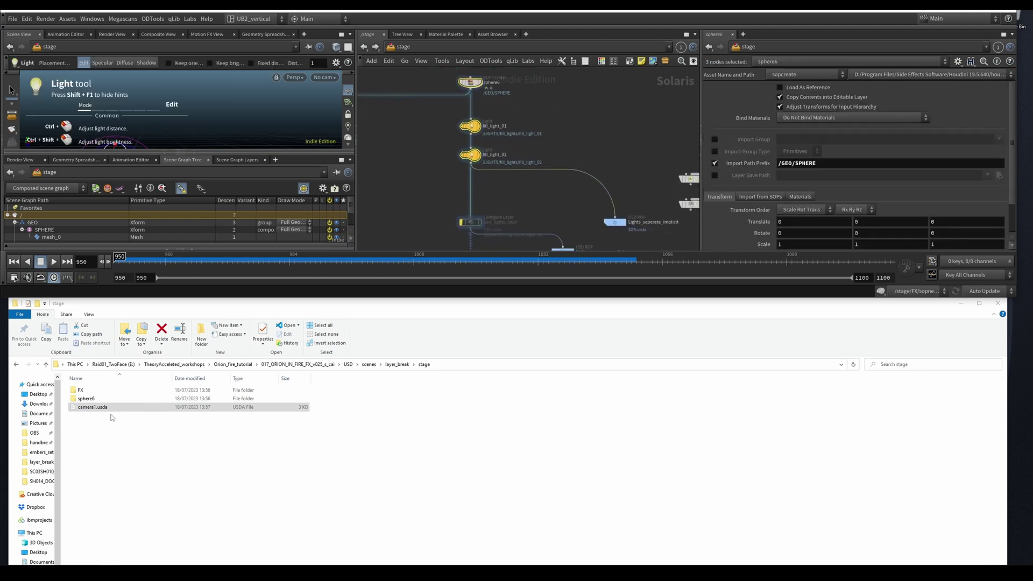
Step: Open OUT.usda from the exported sphere6/sopnet folder, examine its GEO and LIGHTS definitions, and close it
{"action": "double_click", "coordinate": [88, 398]}
{"action": "double_click", "coordinate": [102, 392]}
{"action": "double_click", "coordinate": [102, 392]}
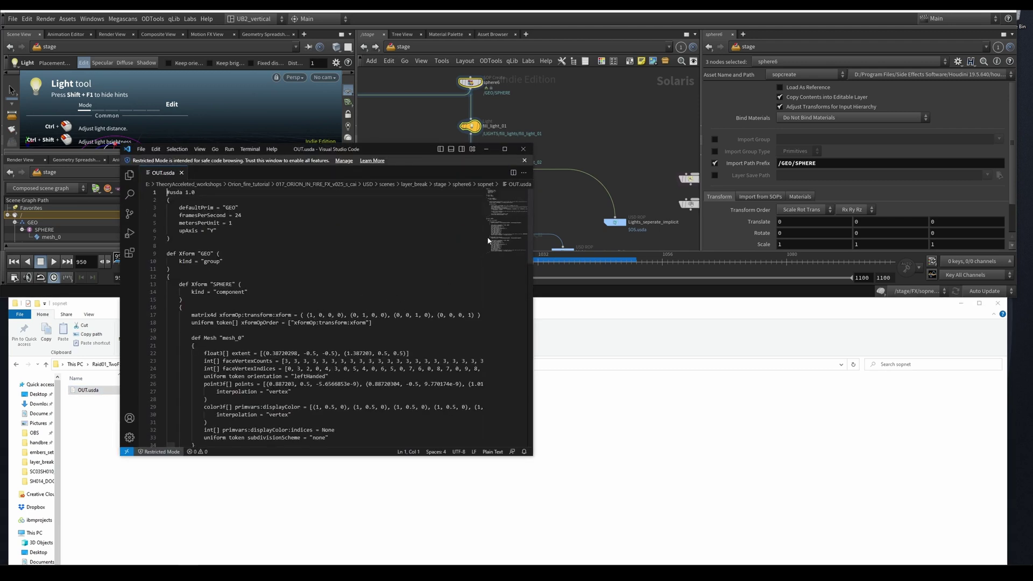
{"action": "scroll", "coordinate": [510, 213], "scroll_direction": "down", "scroll_amount": 10}
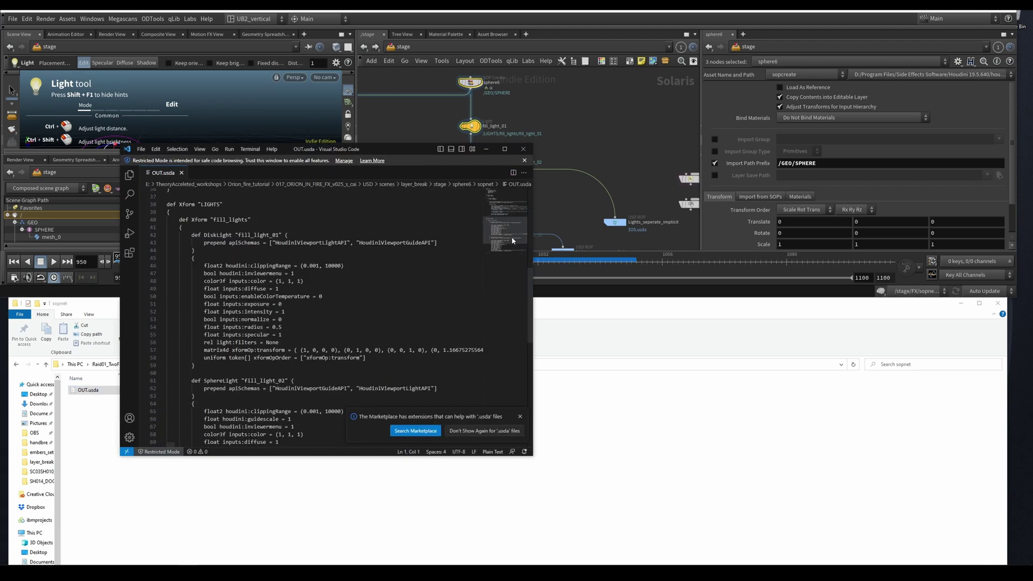
{"action": "scroll", "coordinate": [506, 221], "scroll_direction": "up", "scroll_amount": 2}
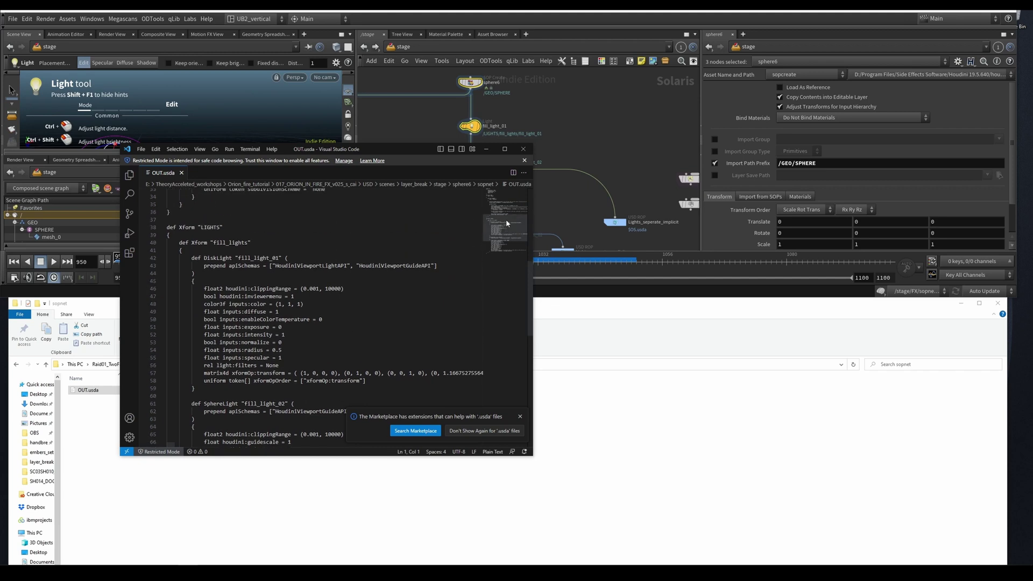
{"action": "left_click", "coordinate": [522, 149]}
Step: Check the save path set on the Geo_lights_layer node against the contents of the exported stage folder
{"action": "left_click", "coordinate": [470, 222]}
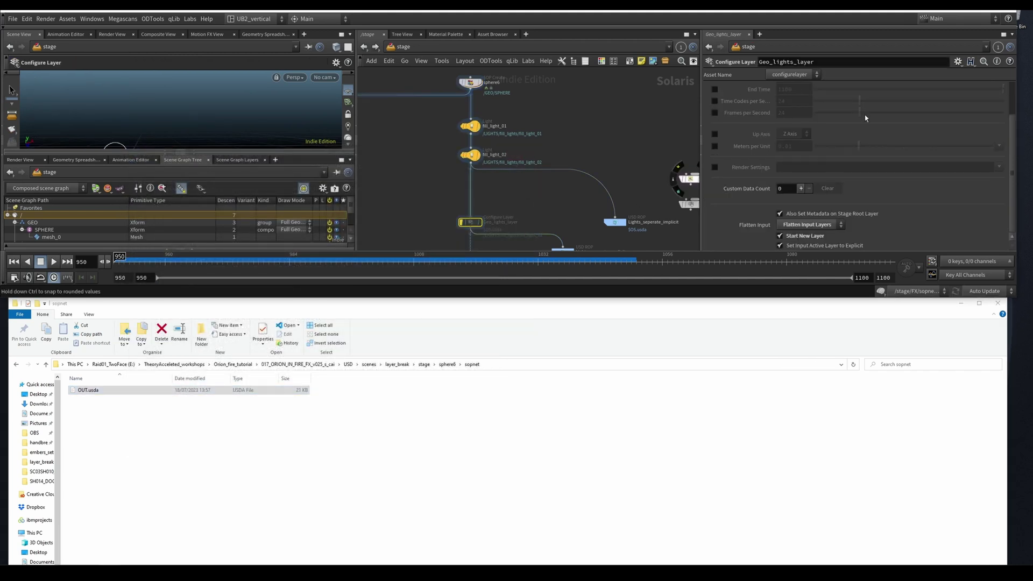
{"action": "left_click_drag", "start_coordinate": [1016, 128], "coordinate": [1013, 91]}
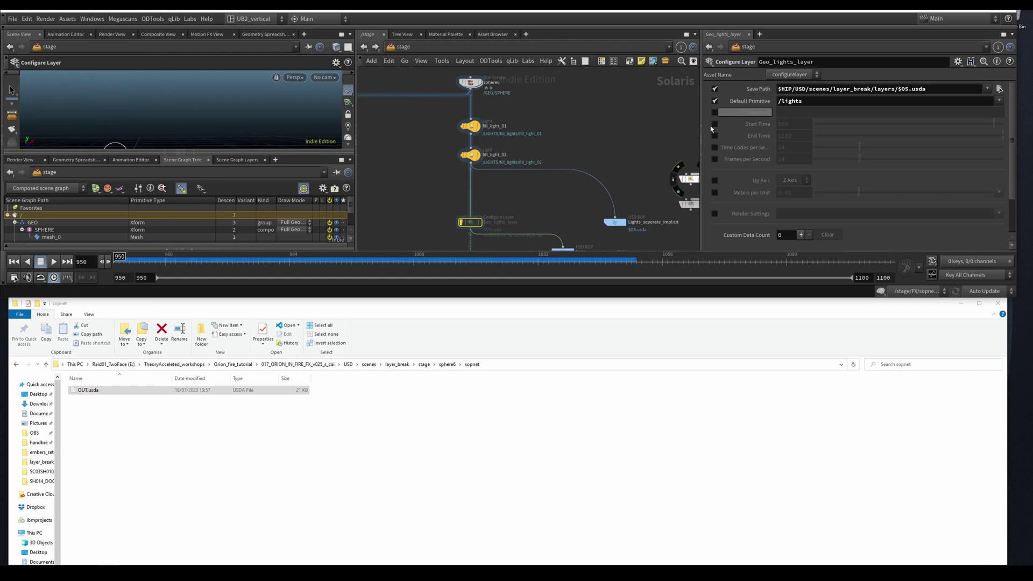
{"action": "left_click", "coordinate": [423, 364]}
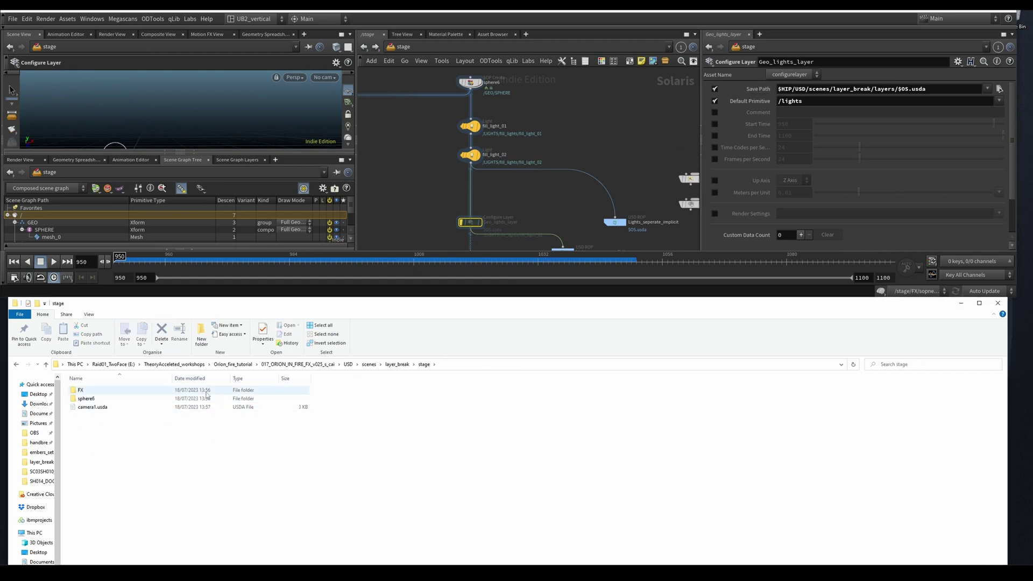
{"action": "left_click_drag", "start_coordinate": [96, 425], "coordinate": [81, 388]}
{"action": "left_click", "coordinate": [112, 454]}
Step: Return to the layer_break folder and review the save settings and strip layer break note for layer_break_master_sep
{"action": "left_click", "coordinate": [369, 364]}
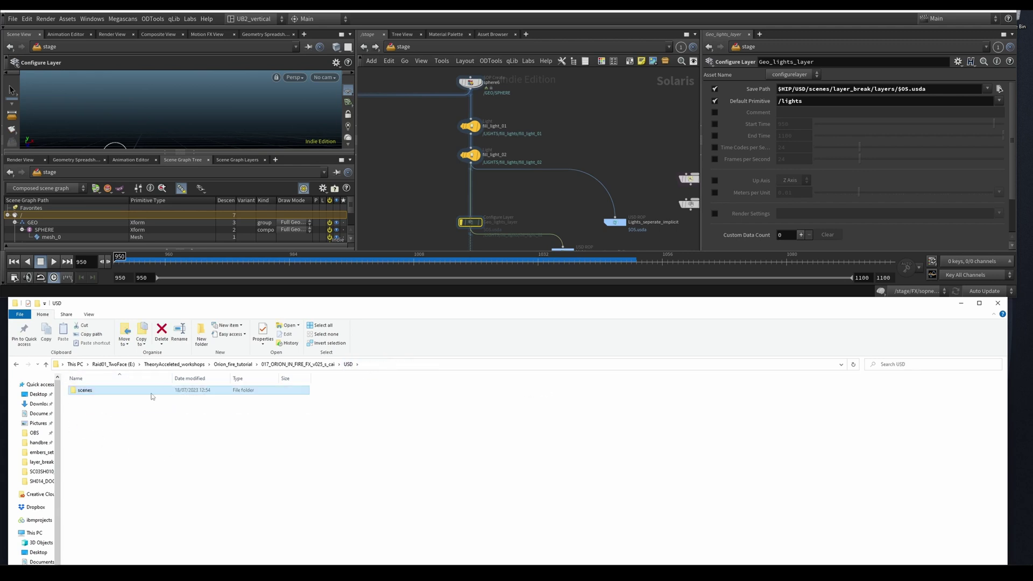
{"action": "left_click", "coordinate": [348, 364]}
{"action": "double_click", "coordinate": [153, 397]}
{"action": "double_click", "coordinate": [132, 392]}
{"action": "middle_click_drag", "start_coordinate": [553, 239], "coordinate": [561, 91]}
{"action": "middle_click_drag", "start_coordinate": [610, 226], "coordinate": [541, 148]}
{"action": "scroll", "coordinate": [538, 147], "scroll_direction": "up", "scroll_amount": 1}
{"action": "left_click", "coordinate": [480, 167]}
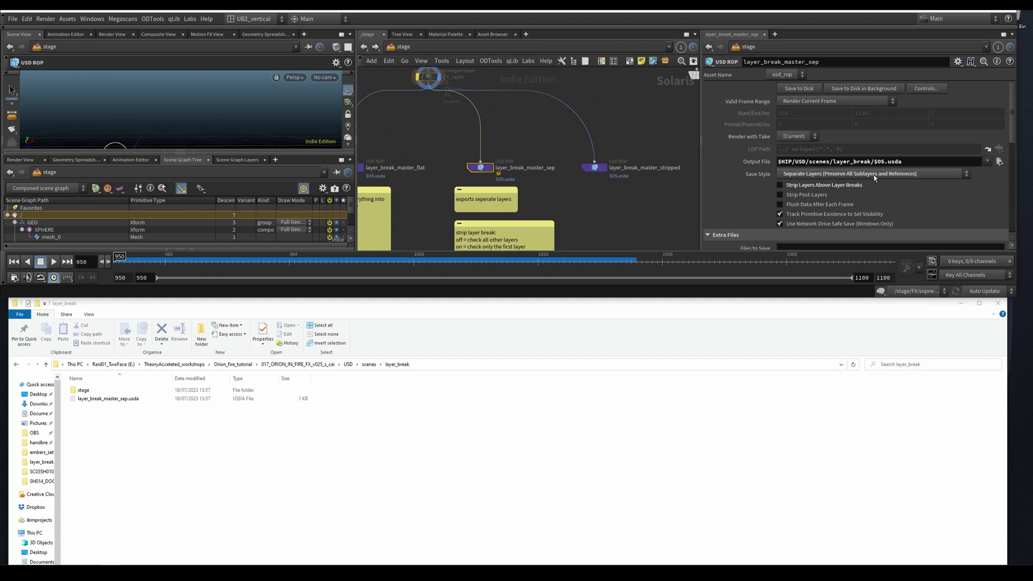
{"action": "middle_click_drag", "start_coordinate": [522, 226], "coordinate": [505, 189]}
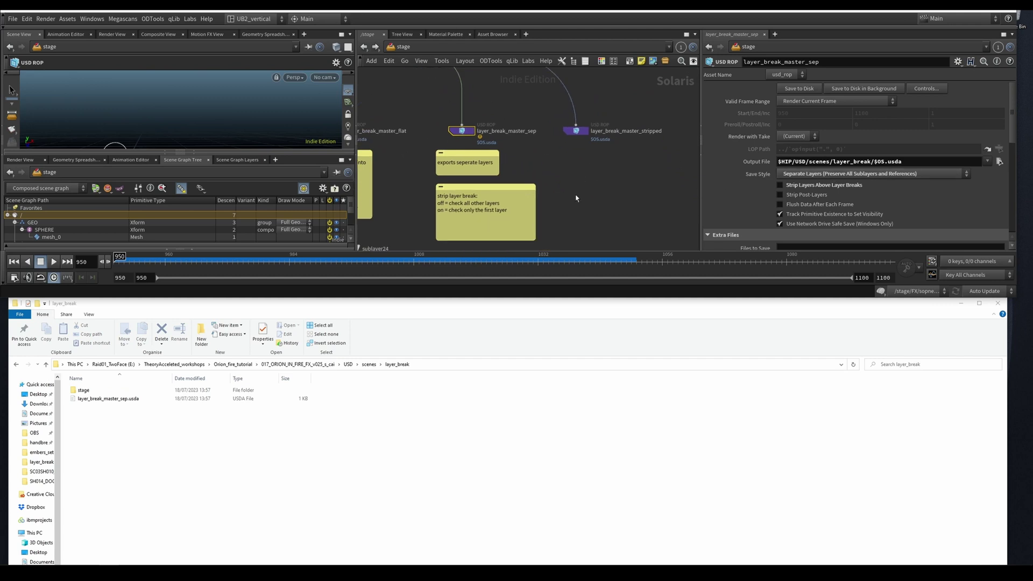
Step: Delete the exported contents of the layer_break folder and save layer_break_master_stripped to disk
{"action": "left_click_drag", "start_coordinate": [181, 438], "coordinate": [97, 388]}
{"action": "key", "text": "Delete"}
{"action": "left_click", "coordinate": [576, 131]}
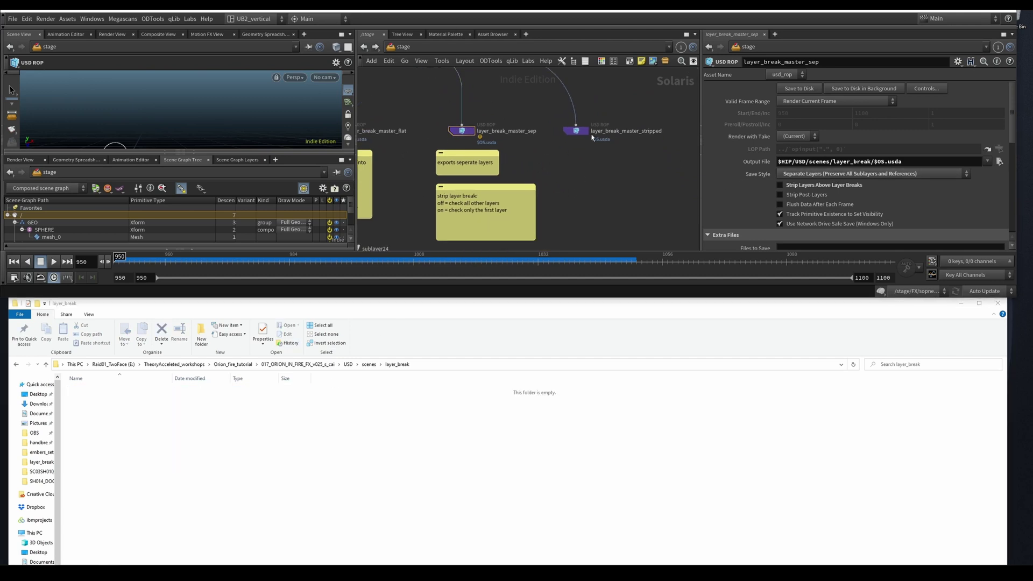
{"action": "middle_click_drag", "start_coordinate": [576, 131], "coordinate": [607, 147]}
{"action": "middle_click_drag", "start_coordinate": [651, 190], "coordinate": [638, 190]}
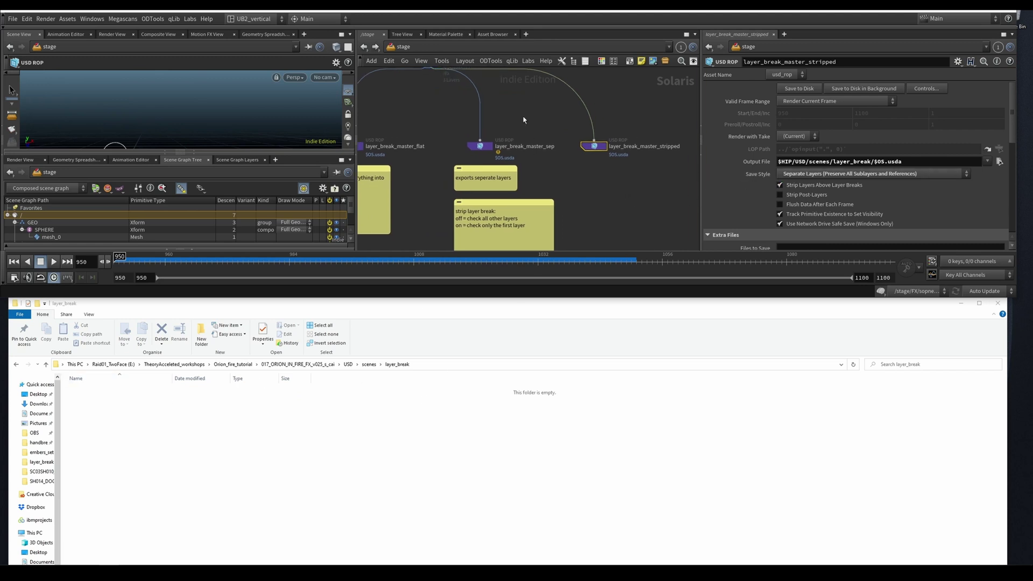
{"action": "left_click", "coordinate": [799, 89]}
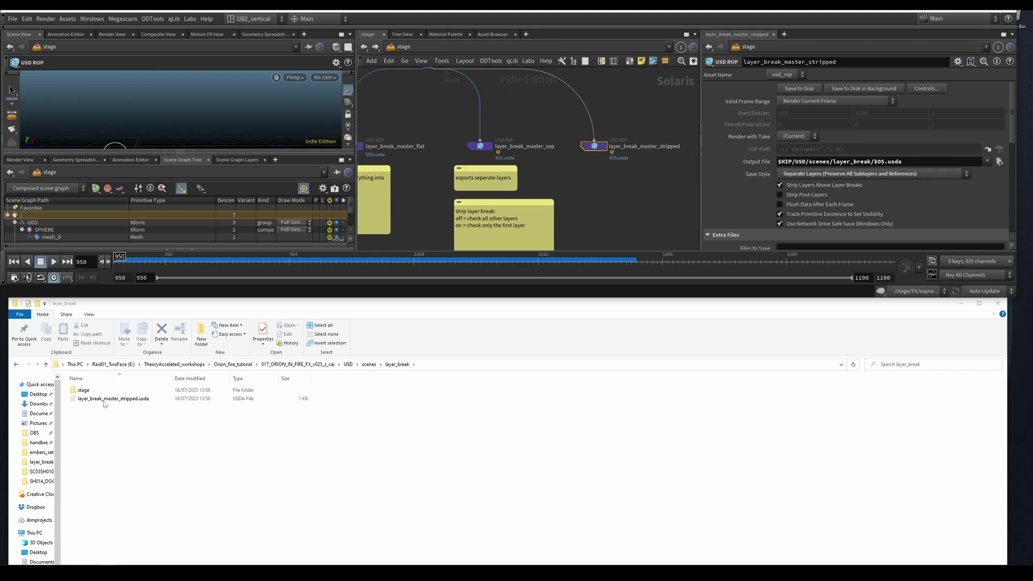
Step: Examine the sublayers in layer_break_master_stripped.usda, close the file and open the exported stage/FX folder
{"action": "double_click", "coordinate": [99, 398]}
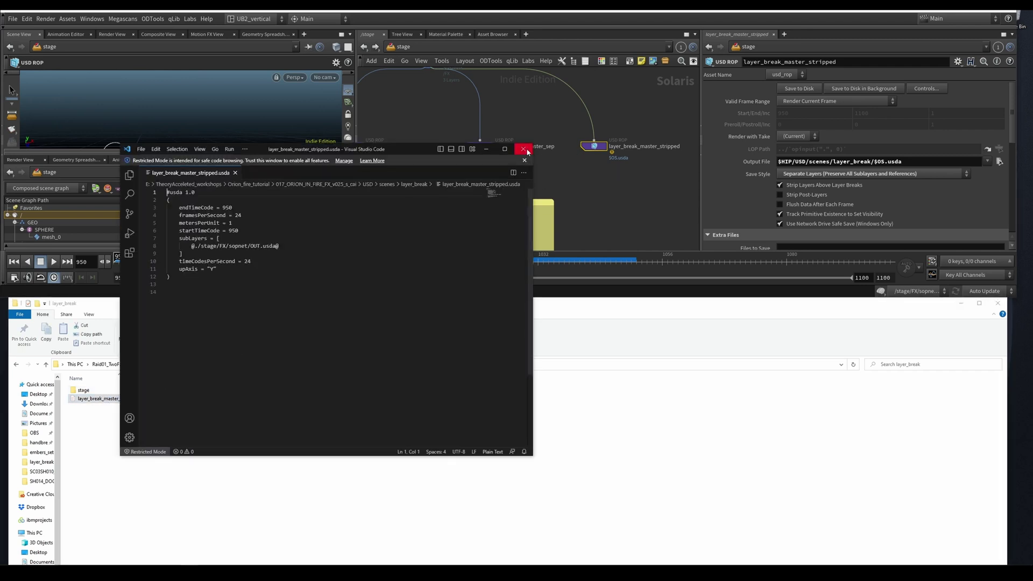
{"action": "left_click", "coordinate": [523, 148]}
{"action": "double_click", "coordinate": [114, 389]}
{"action": "double_click", "coordinate": [92, 392]}
Step: Compare the exported FX folder with the FX nodes and review the strip setting on layer_break_master_stripped
{"action": "middle_click_drag", "start_coordinate": [449, 120], "coordinate": [456, 259]}
{"action": "left_click_drag", "start_coordinate": [519, 128], "coordinate": [390, 199]}
{"action": "middle_click_drag", "start_coordinate": [448, 210], "coordinate": [401, 84]}
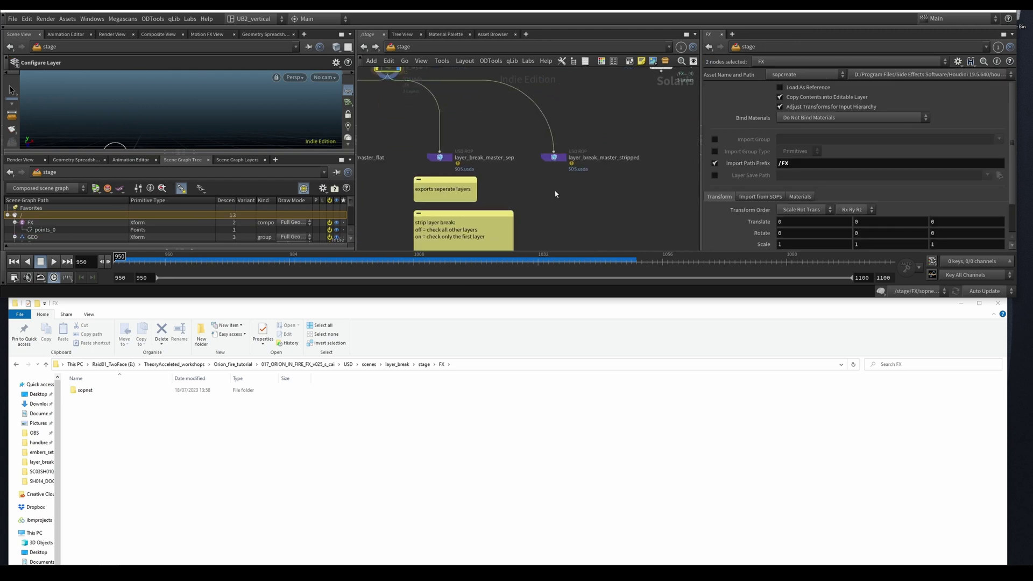
{"action": "left_click", "coordinate": [554, 157]}
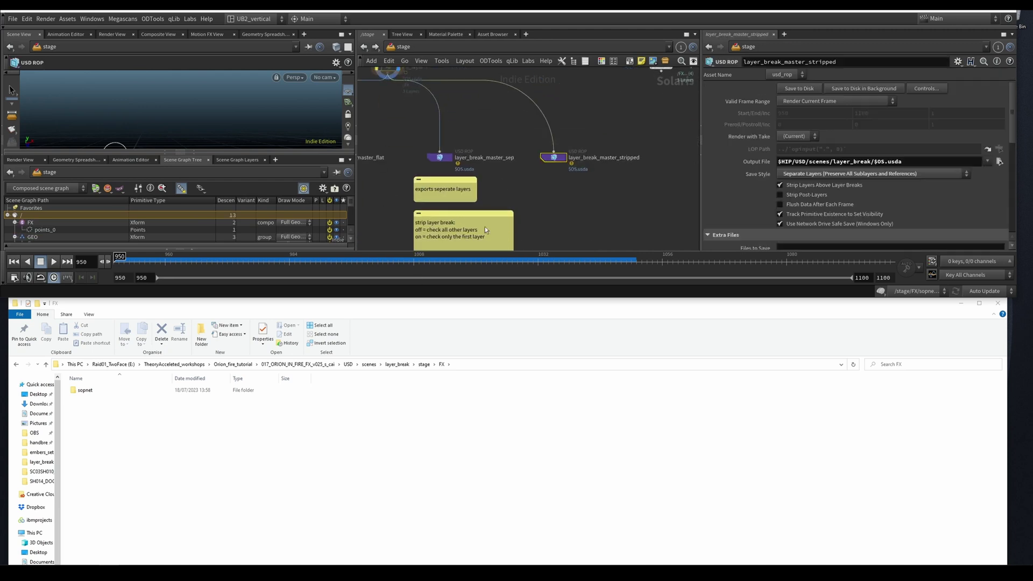
Step: Delete the stripped export from the layer_break folder and save layer_break_master_sep to disk again
{"action": "left_click", "coordinate": [402, 367]}
{"action": "left_click_drag", "start_coordinate": [144, 421], "coordinate": [100, 392]}
{"action": "key", "text": "Delete"}
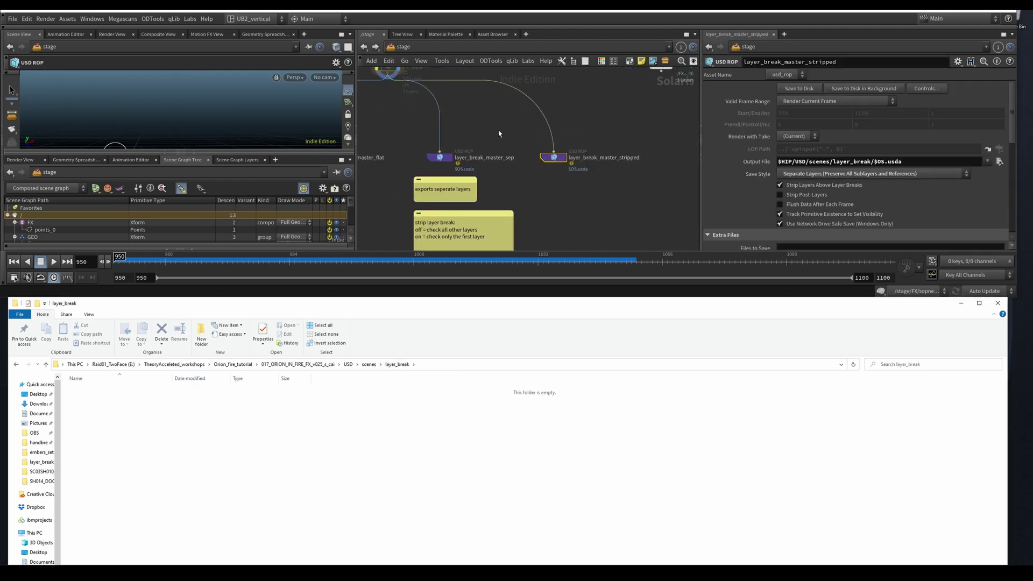
{"action": "left_click", "coordinate": [440, 157]}
{"action": "left_click", "coordinate": [798, 88]}
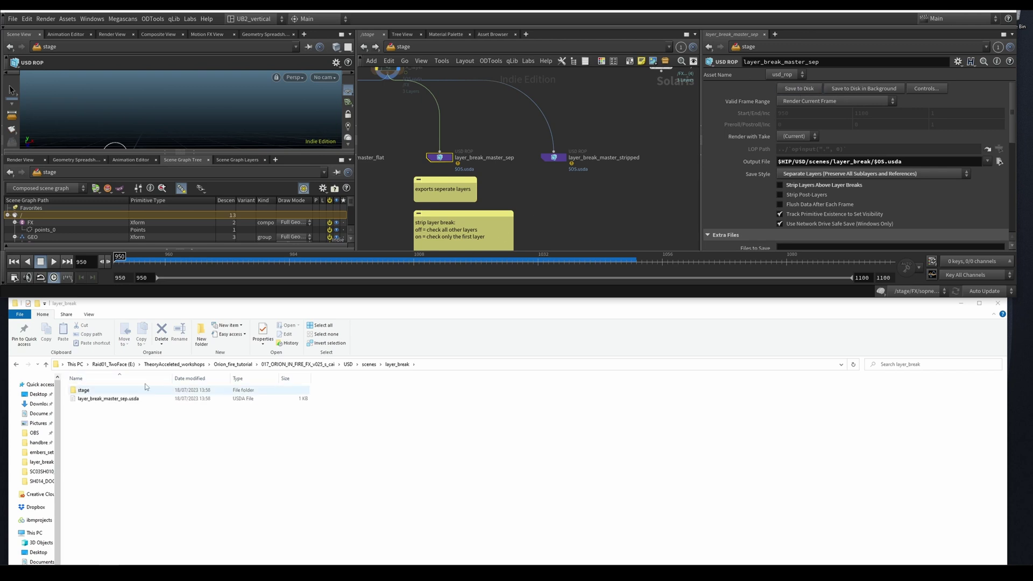
Step: Open layer_break_master_sep.usda, move its window aside and open the stage folder to compare the listed sublayers
{"action": "double_click", "coordinate": [125, 400]}
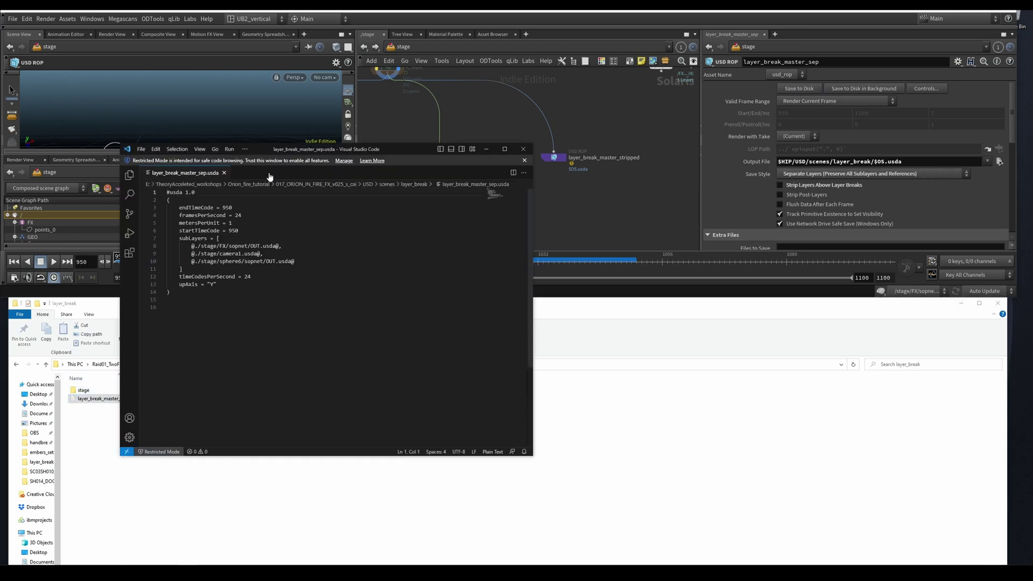
{"action": "left_click_drag", "start_coordinate": [272, 148], "coordinate": [507, 148]}
{"action": "double_click", "coordinate": [91, 392]}
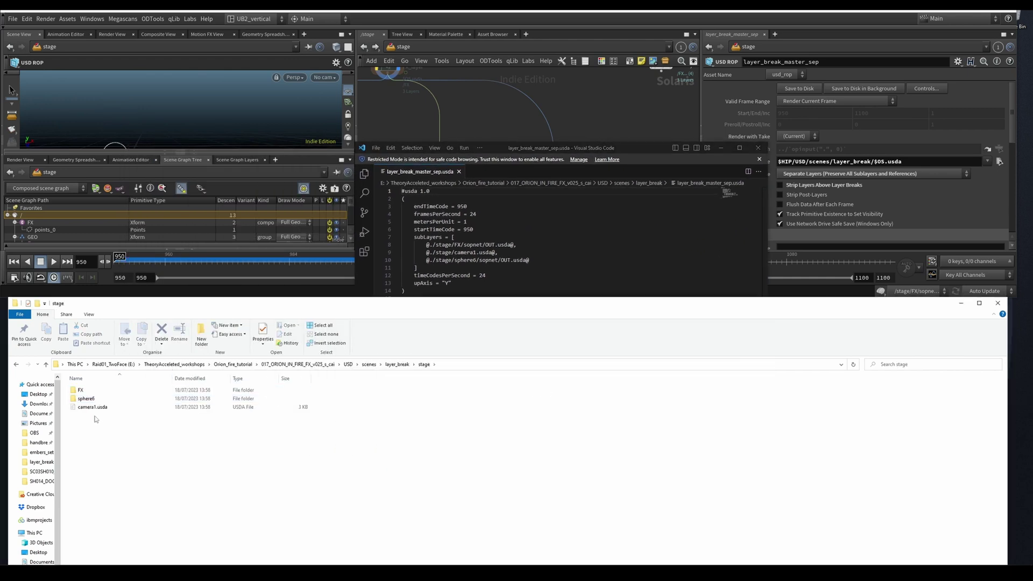
Step: Compare the sublayer paths in layer_break_master_sep.usda with the exported stage folder and its FX subfolder
{"action": "left_click", "coordinate": [397, 365]}
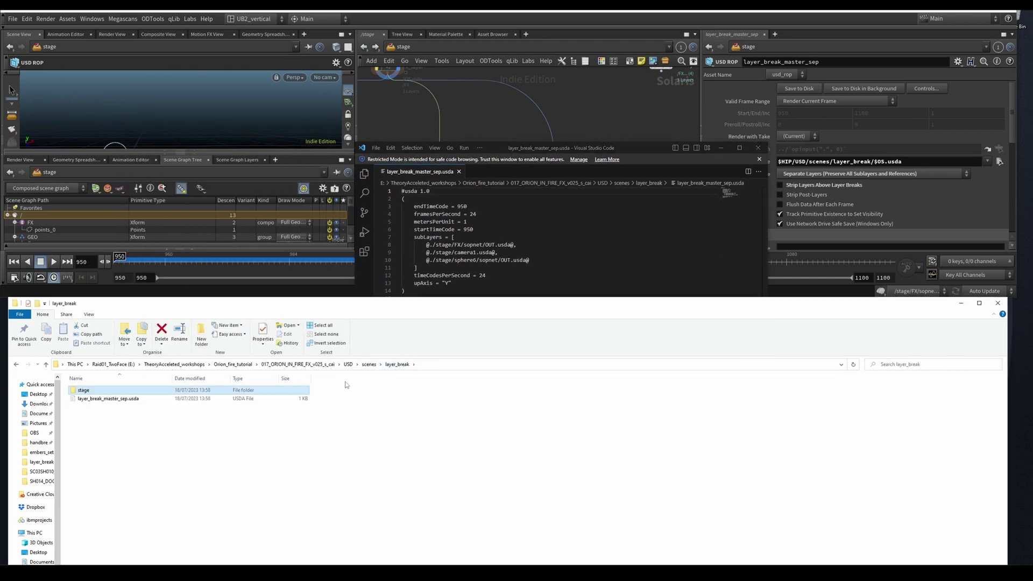
{"action": "double_click", "coordinate": [166, 390]}
{"action": "left_click_drag", "start_coordinate": [638, 144], "coordinate": [647, 116]}
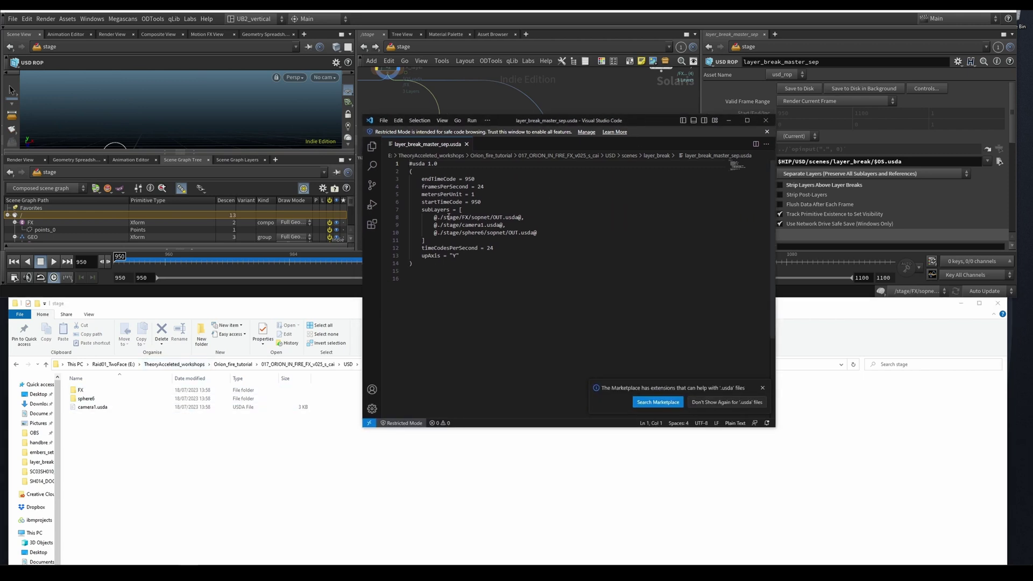
{"action": "double_click", "coordinate": [160, 389]}
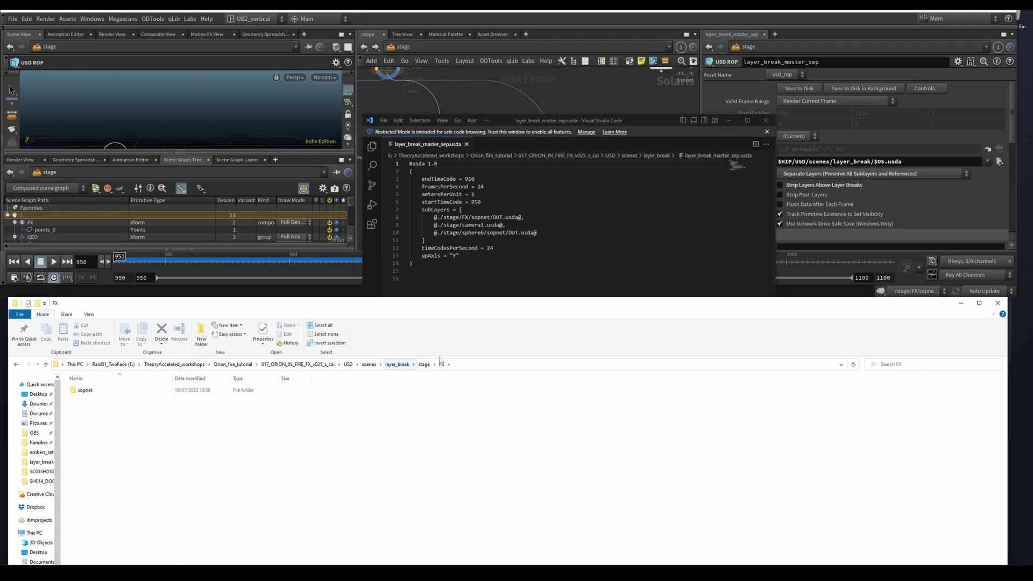
{"action": "left_click", "coordinate": [389, 365]}
Step: Delete the stage folder and layer_break_master_sep.usda from the layer_break folder and close the opened file
{"action": "left_click_drag", "start_coordinate": [186, 431], "coordinate": [139, 390]}
{"action": "key", "text": "Delete"}
{"action": "left_click", "coordinate": [765, 120]}
Step: Export the layer_break_master_flat node to disk and check its file in the layer_break folder
{"action": "left_click", "coordinate": [588, 208]}
{"action": "scroll", "coordinate": [575, 198], "scroll_direction": "up", "scroll_amount": 3}
{"action": "middle_click_drag", "start_coordinate": [586, 160], "coordinate": [625, 202]}
{"action": "scroll", "coordinate": [625, 202], "scroll_direction": "down", "scroll_amount": 2}
{"action": "middle_click_drag", "start_coordinate": [472, 155], "coordinate": [521, 140]}
{"action": "left_click", "coordinate": [471, 146]}
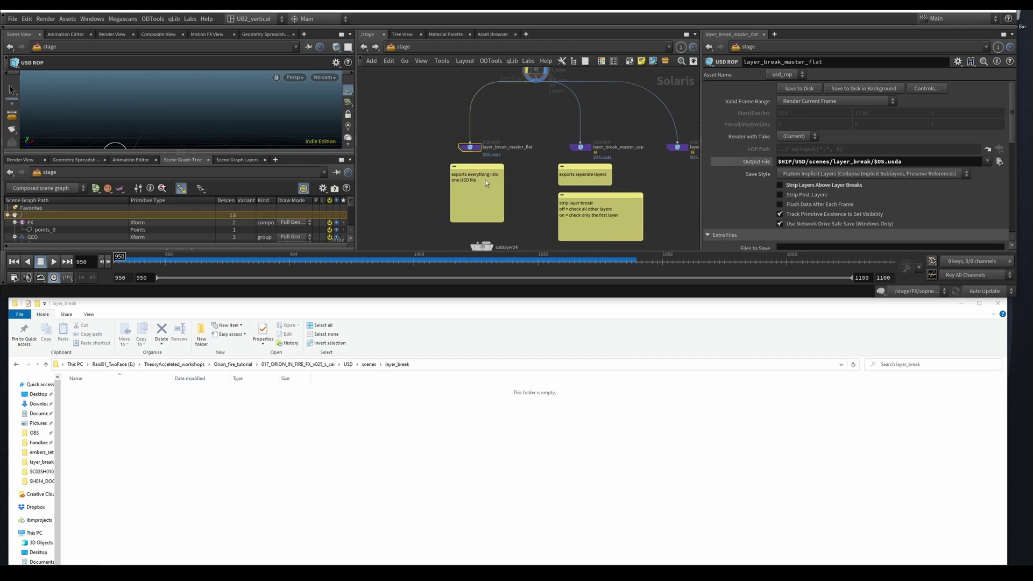
{"action": "left_click", "coordinate": [799, 89]}
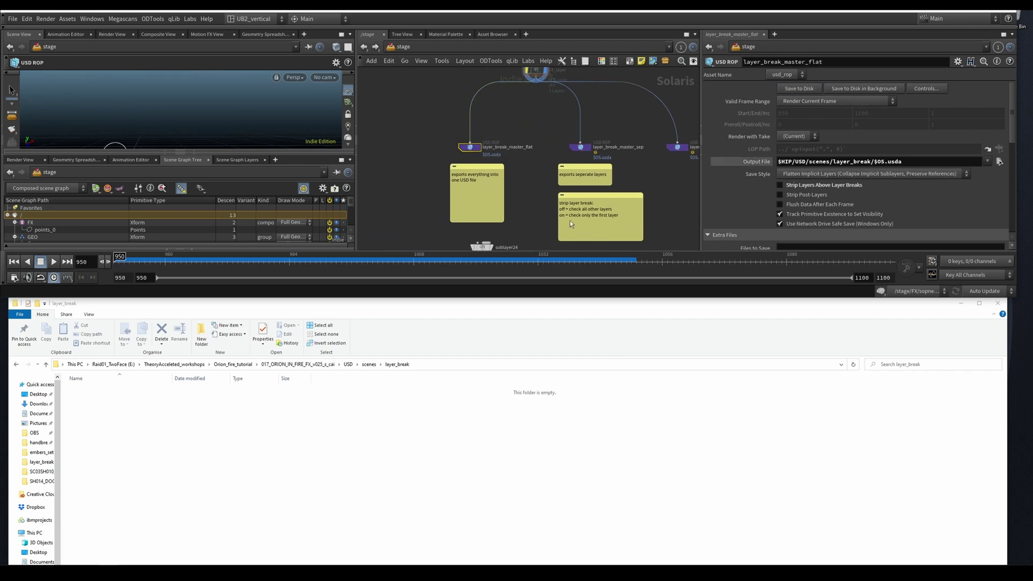
{"action": "left_click", "coordinate": [463, 367]}
Step: Replace the old sublayer node beneath the flat export's note with a new Sublayer node
{"action": "middle_click_drag", "start_coordinate": [437, 245], "coordinate": [440, 207]}
{"action": "left_click", "coordinate": [484, 210]}
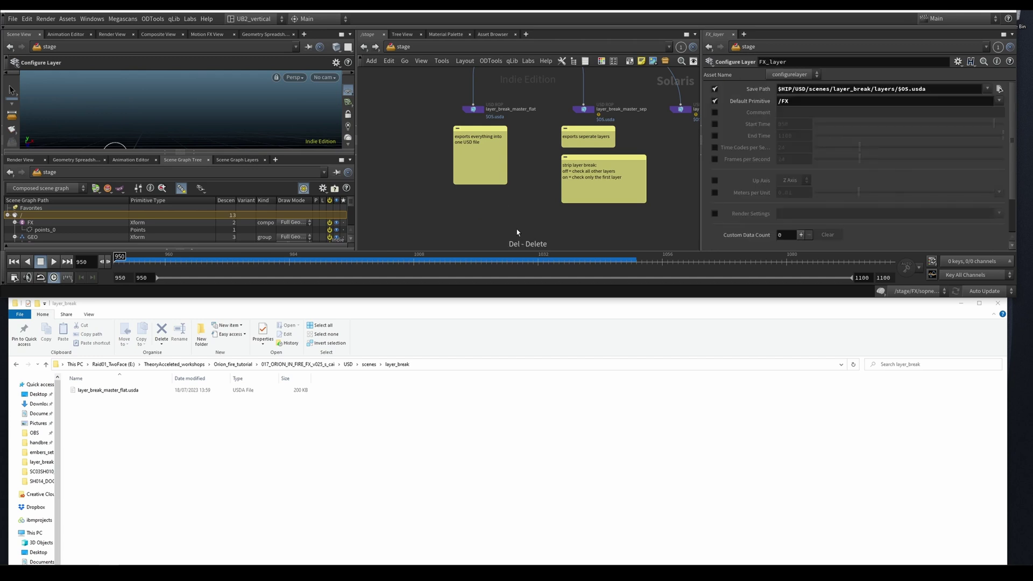
{"action": "key", "text": "Delete"}
{"action": "key", "text": "Tab"}
{"action": "type", "text": "sub"}
{"action": "key", "text": "Return"}
{"action": "left_click_drag", "start_coordinate": [524, 230], "coordinate": [486, 221]}
Step: Load layer_break_master_flat.usda as the file of the new Sublayer node
{"action": "left_click", "coordinate": [993, 172]}
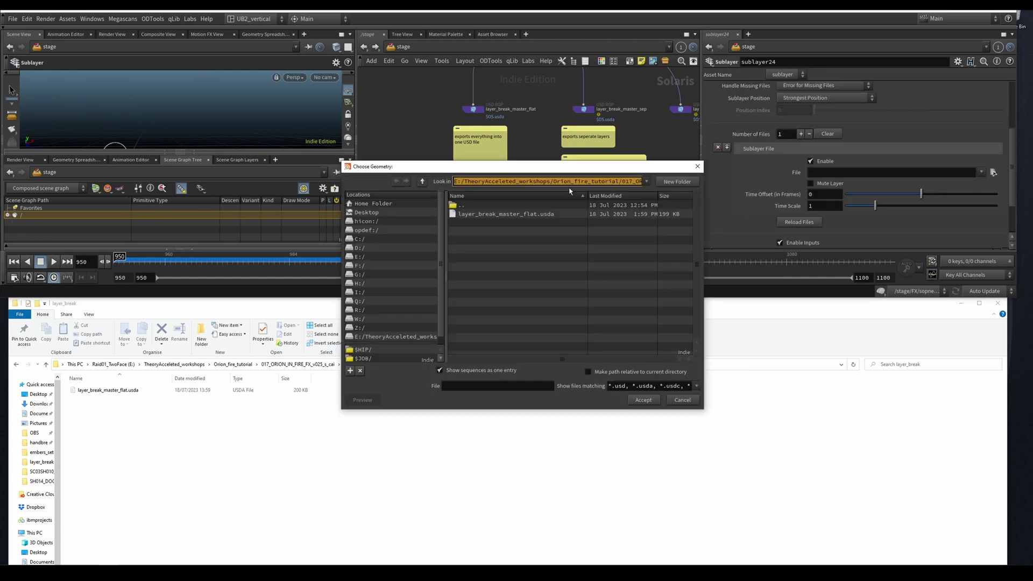
{"action": "left_click", "coordinate": [491, 214]}
{"action": "double_click", "coordinate": [493, 214]}
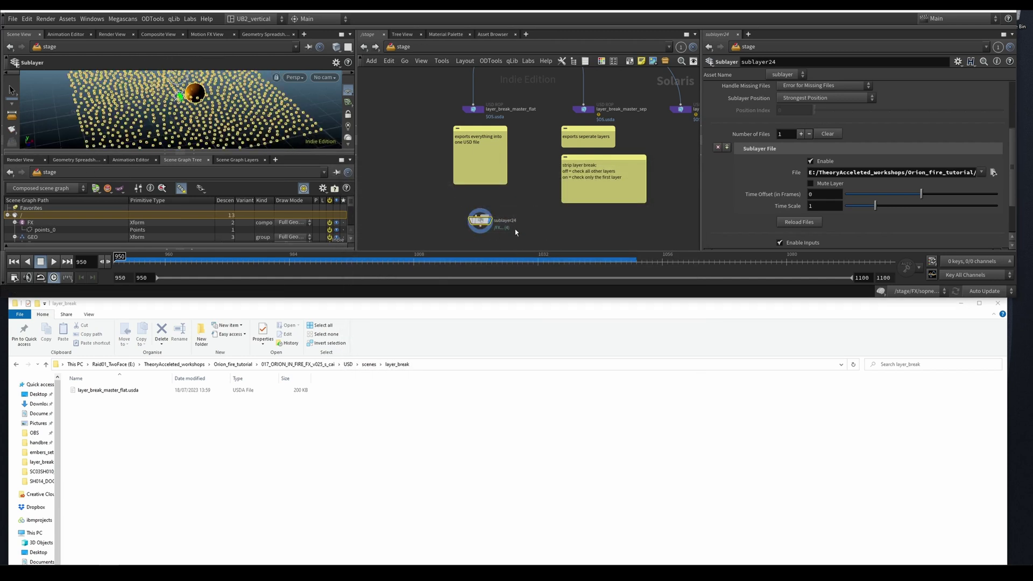
Step: Delete the flattened export, save layer_break_master_sep to disk and check the resulting stage folder
{"action": "middle_click_drag", "start_coordinate": [543, 222], "coordinate": [467, 233]}
{"action": "left_click", "coordinate": [507, 119]}
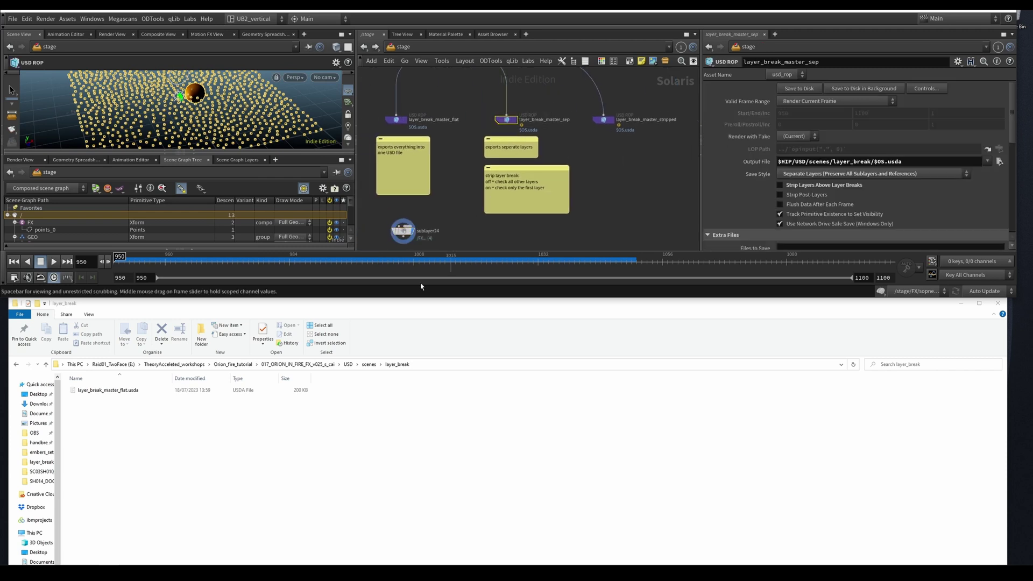
{"action": "left_click", "coordinate": [138, 392]}
{"action": "key", "text": "Delete"}
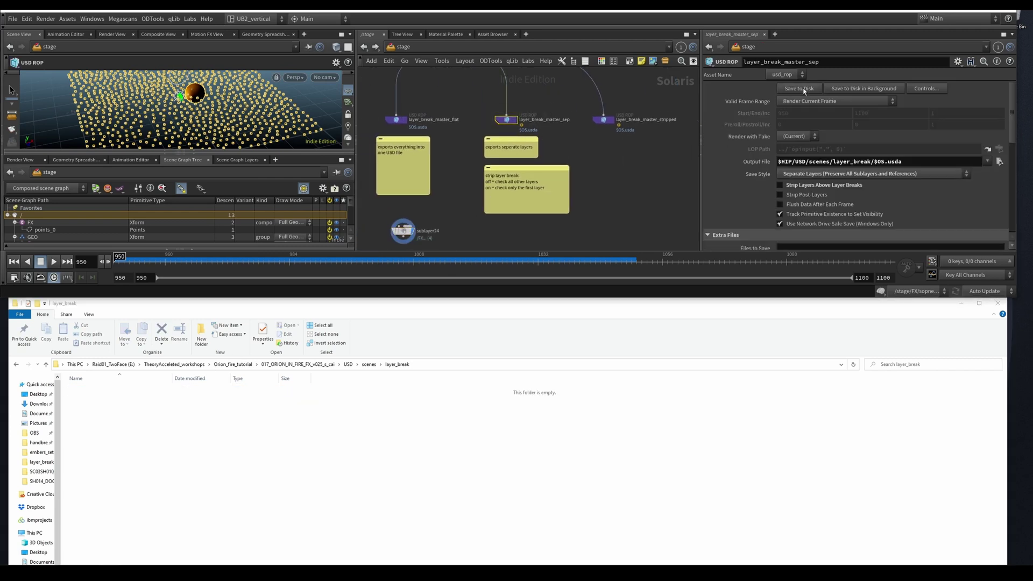
{"action": "double_click", "coordinate": [108, 389]}
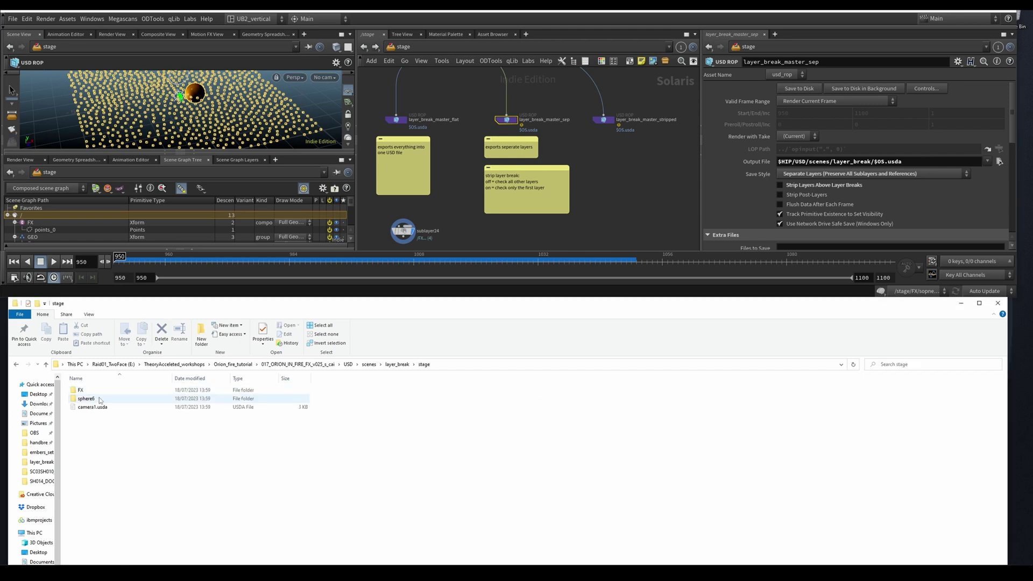
{"action": "left_click", "coordinate": [392, 366]}
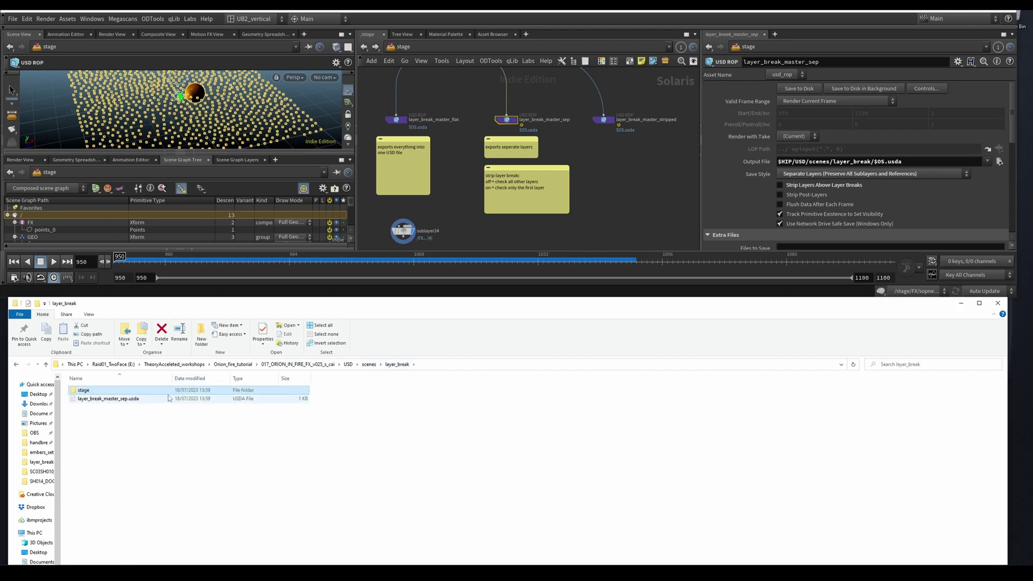
{"action": "left_click", "coordinate": [484, 364]}
Step: Load the exported layer_break_master_sep.usda into the Sublayer node and inspect the scene in the viewport
{"action": "left_click", "coordinate": [402, 232]}
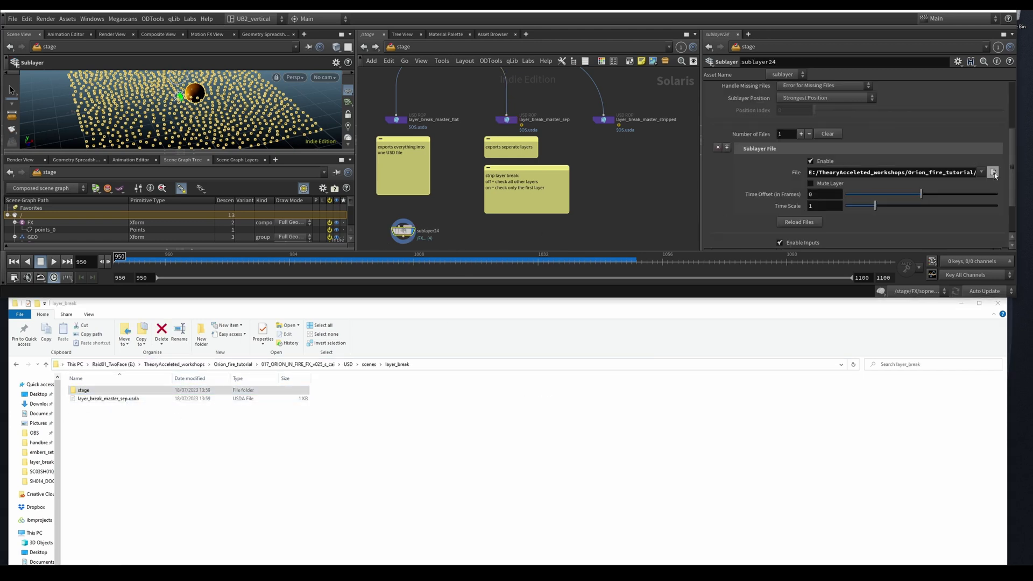
{"action": "left_click", "coordinate": [993, 174]}
{"action": "double_click", "coordinate": [469, 228]}
{"action": "middle_click_drag", "start_coordinate": [208, 140], "coordinate": [223, 143], "text": "alt"}
Step: Compare layer_break_master_sep.usda with the FX, sphere6 and camera1.usda items in the stage folder
{"action": "left_click", "coordinate": [113, 399]}
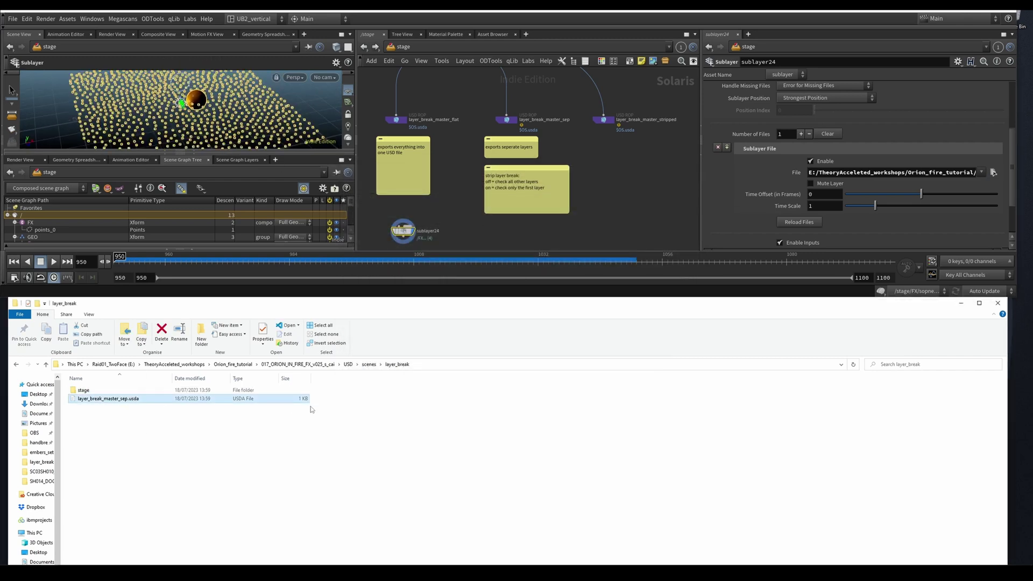
{"action": "double_click", "coordinate": [107, 390]}
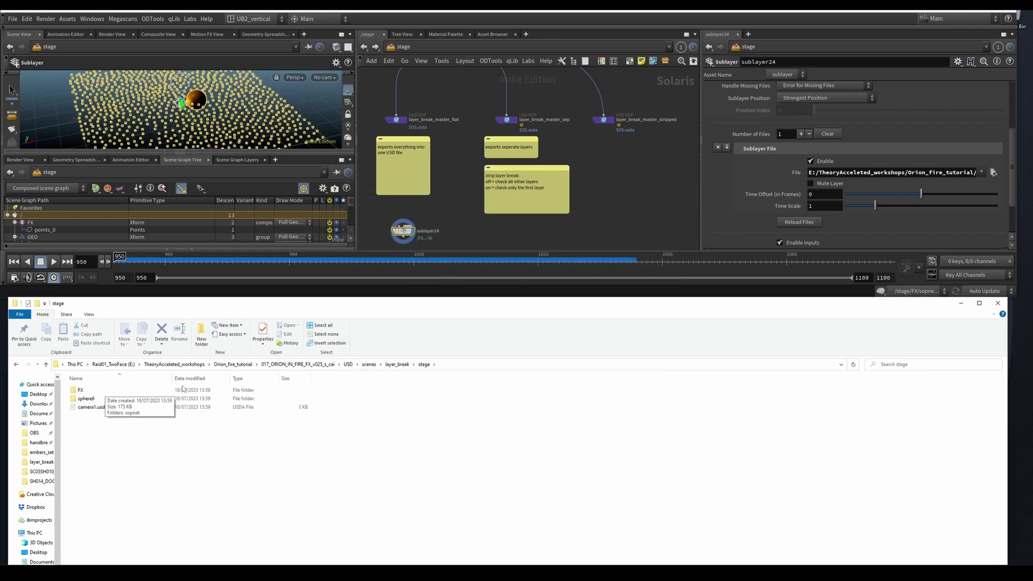
{"action": "left_click", "coordinate": [397, 364]}
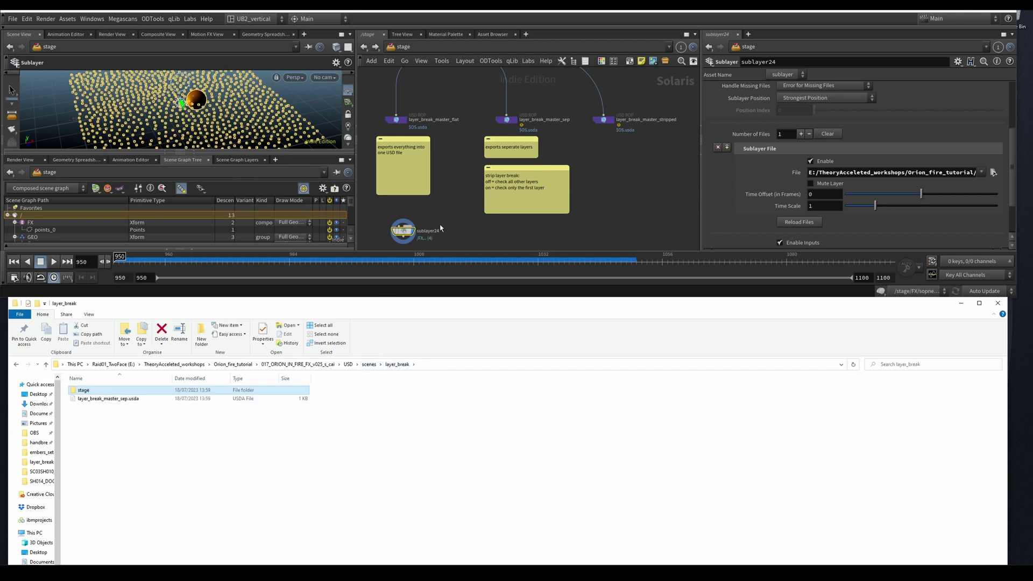
{"action": "double_click", "coordinate": [124, 391]}
{"action": "middle_click_drag", "start_coordinate": [439, 194], "coordinate": [435, 217]}
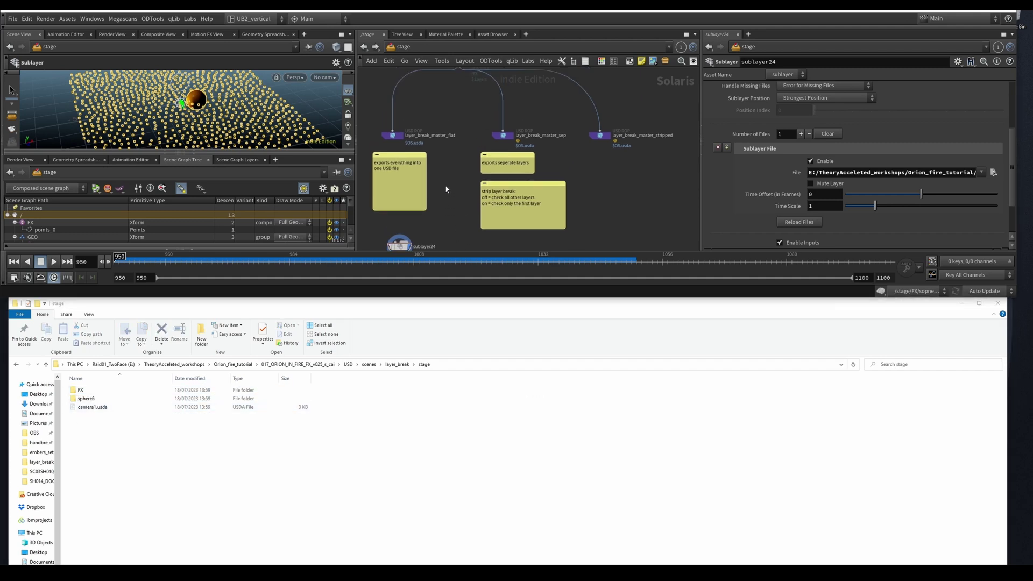
Step: Return to the layer_break folder and delete the stage folder and layer_break_master_sep.usda
{"action": "left_click", "coordinate": [397, 364]}
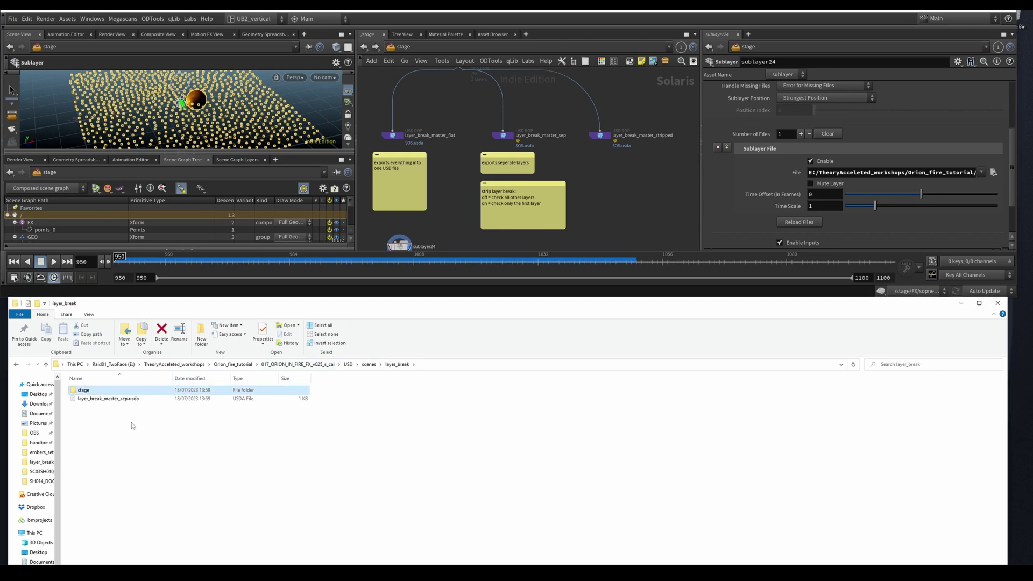
{"action": "left_click_drag", "start_coordinate": [134, 424], "coordinate": [156, 395]}
{"action": "key", "text": "Delete"}
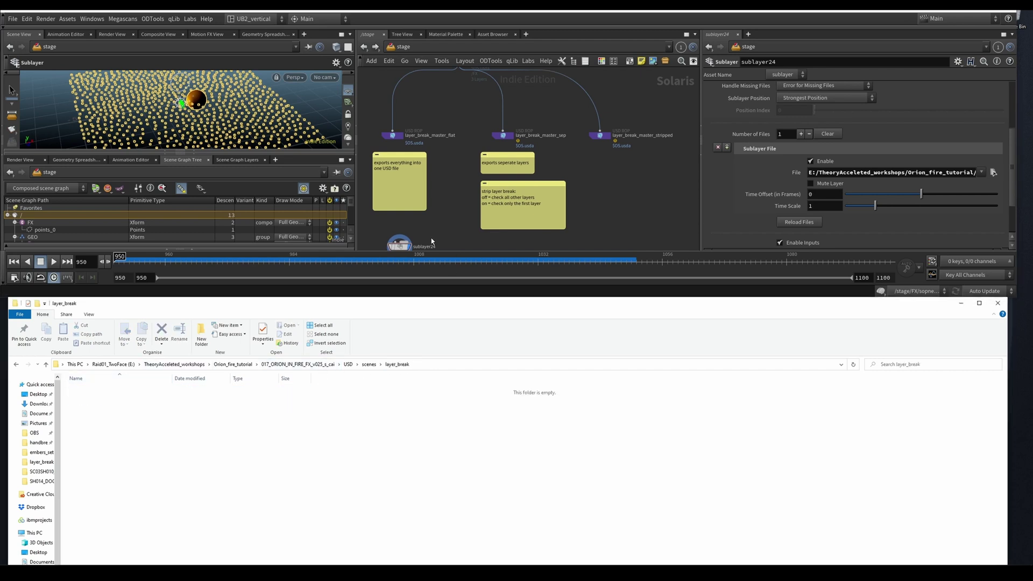
Step: Examine the FX_layer Configure Layer settings, focusing on the layers subfolder in its save path
{"action": "middle_click_drag", "start_coordinate": [448, 138], "coordinate": [452, 246]}
{"action": "left_click", "coordinate": [462, 165]}
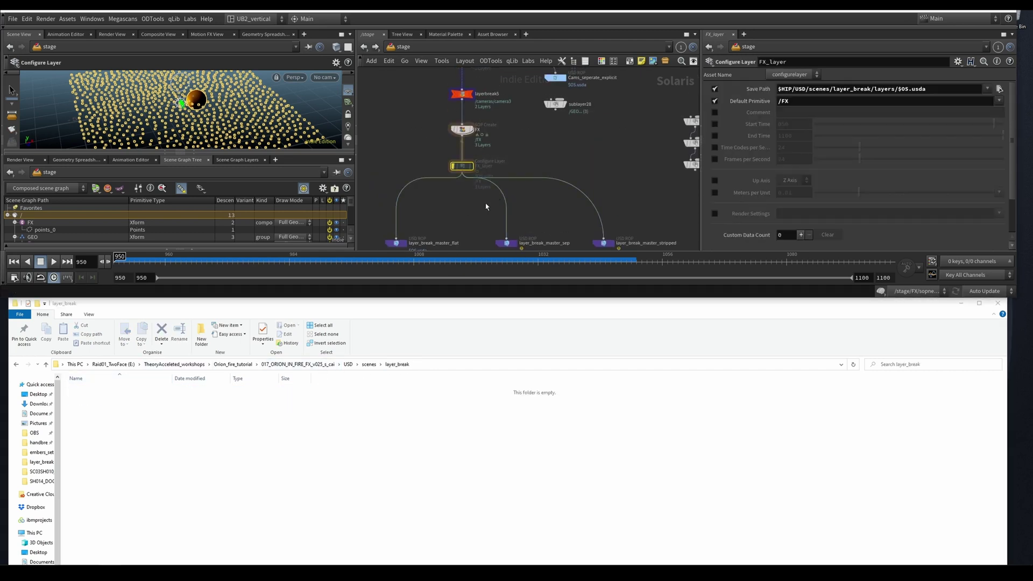
{"action": "scroll", "coordinate": [452, 188], "scroll_direction": "up", "scroll_amount": 2}
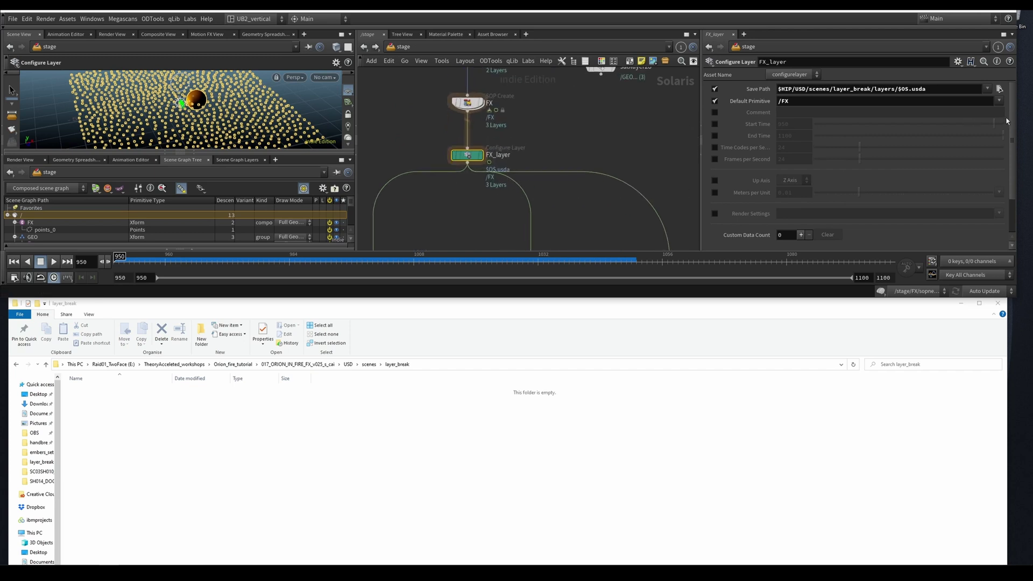
{"action": "scroll", "coordinate": [848, 215], "scroll_direction": "down", "scroll_amount": 2}
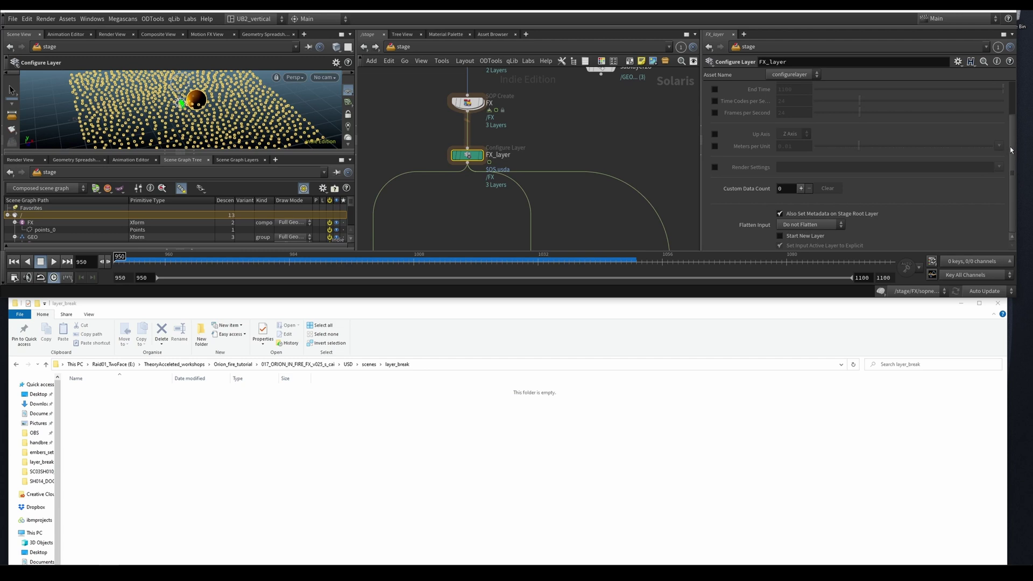
{"action": "scroll", "coordinate": [1010, 150], "scroll_direction": "up", "scroll_amount": 2}
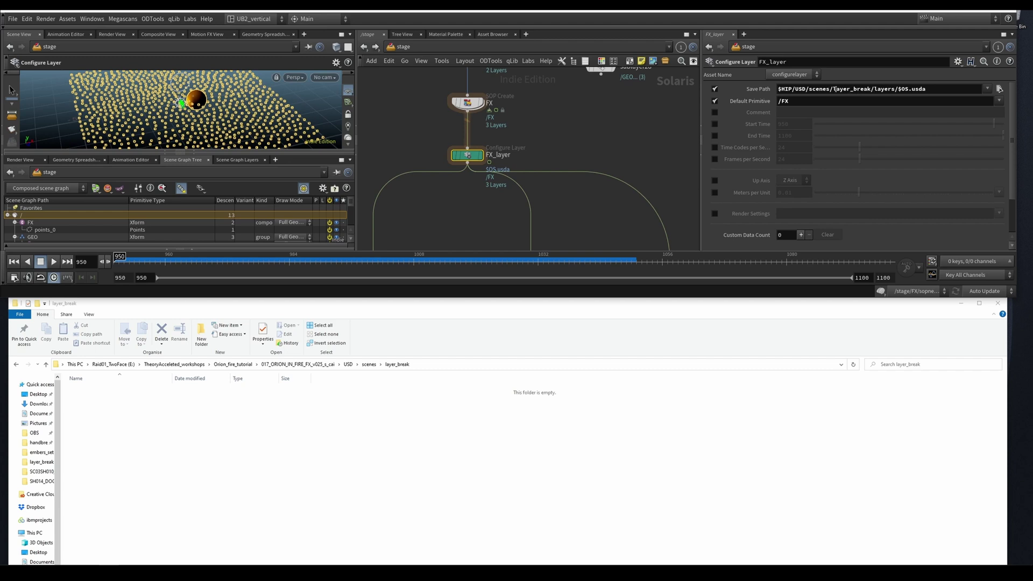
{"action": "left_click_drag", "start_coordinate": [834, 89], "coordinate": [867, 89]}
{"action": "left_click_drag", "start_coordinate": [333, 413], "coordinate": [184, 443]}
{"action": "left_click", "coordinate": [874, 89]}
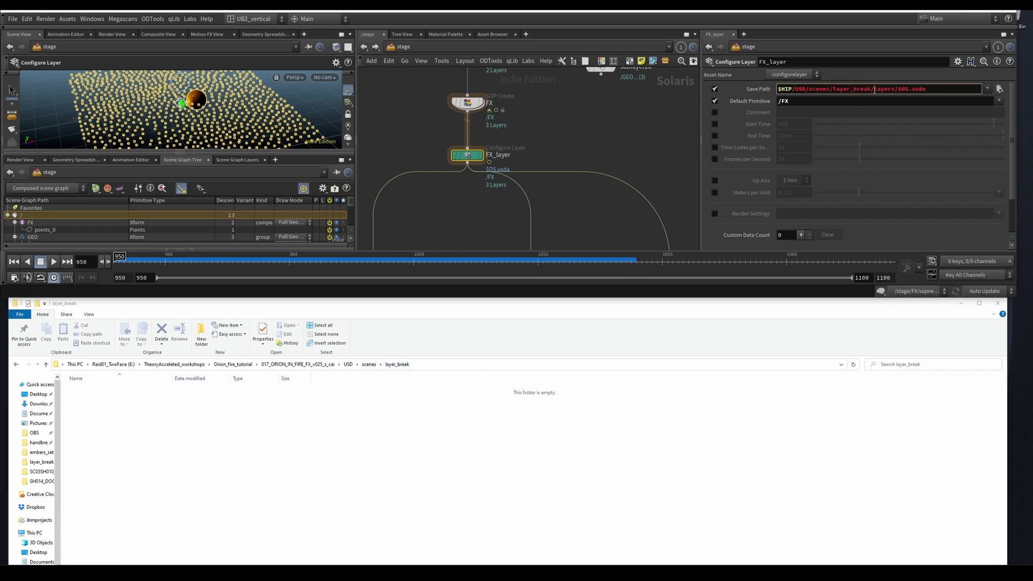
{"action": "left_click_drag", "start_coordinate": [76, 397], "coordinate": [233, 404]}
Step: Examine the CAM_layer node's Flatten Input and Start New Layer settings and the layer break below it
{"action": "left_click", "coordinate": [470, 208]}
{"action": "scroll", "coordinate": [472, 215], "scroll_direction": "down", "scroll_amount": 5}
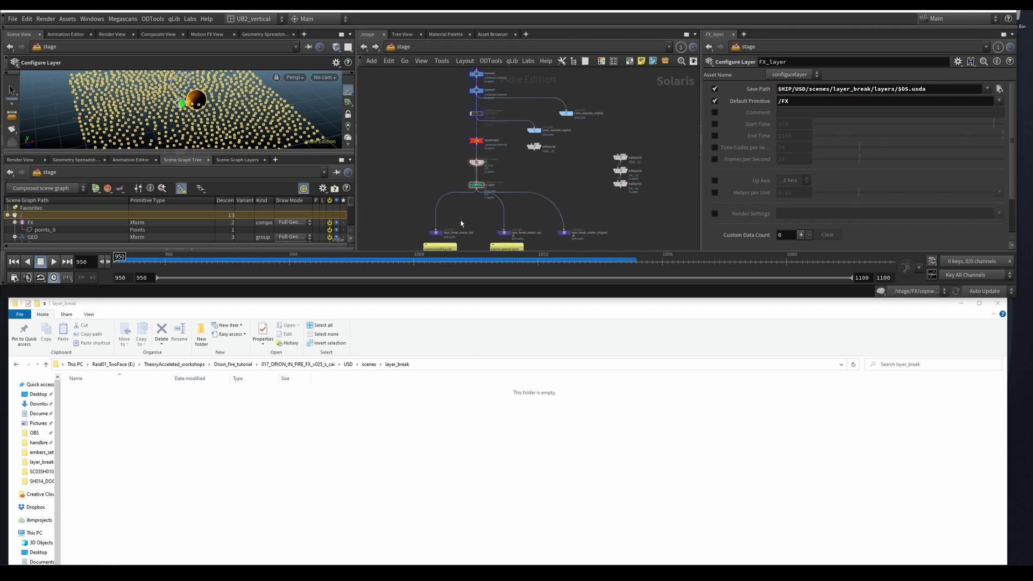
{"action": "middle_click_drag", "start_coordinate": [443, 123], "coordinate": [439, 224]}
{"action": "scroll", "coordinate": [450, 162], "scroll_direction": "up", "scroll_amount": 5}
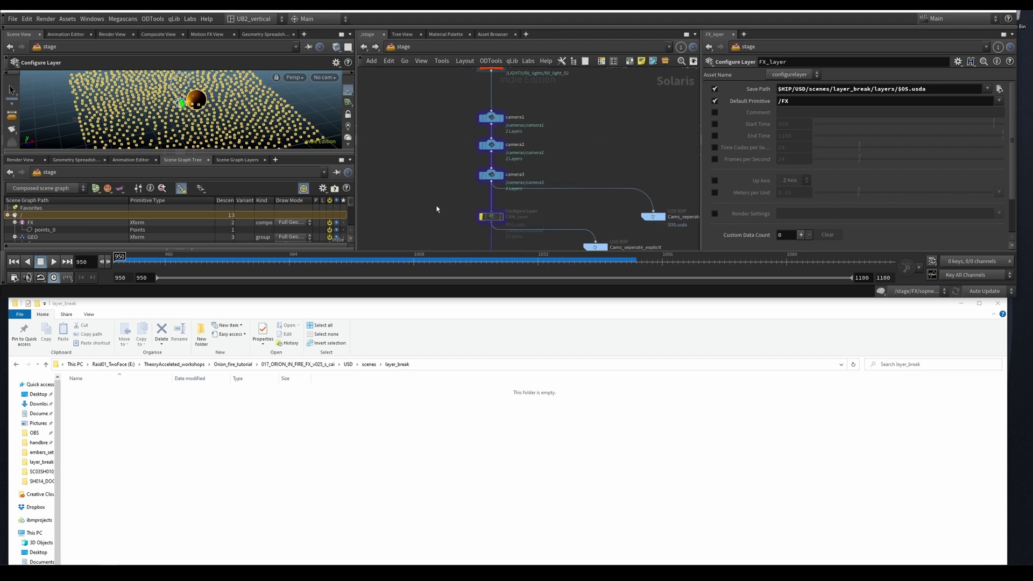
{"action": "left_click", "coordinate": [490, 216]}
{"action": "scroll", "coordinate": [790, 188], "scroll_direction": "down", "scroll_amount": 2}
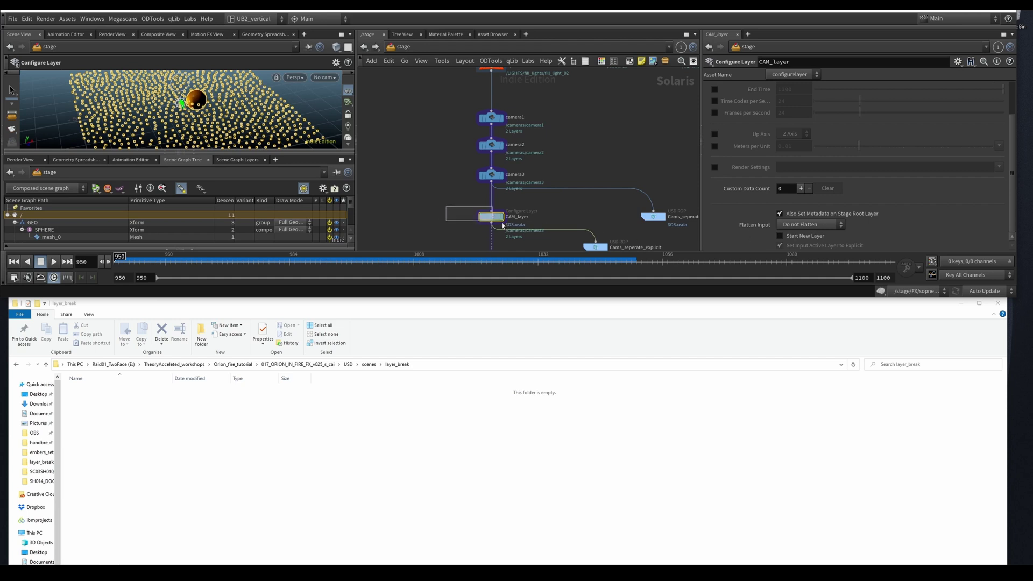
{"action": "middle_click_drag", "start_coordinate": [491, 235], "coordinate": [483, 177]}
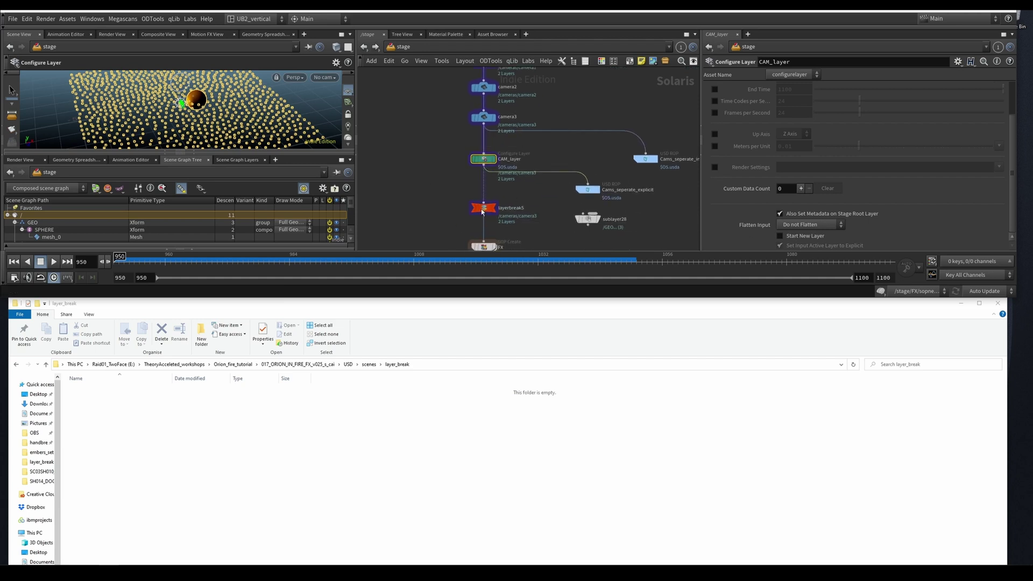
{"action": "scroll", "coordinate": [447, 209], "scroll_direction": "up", "scroll_amount": 3}
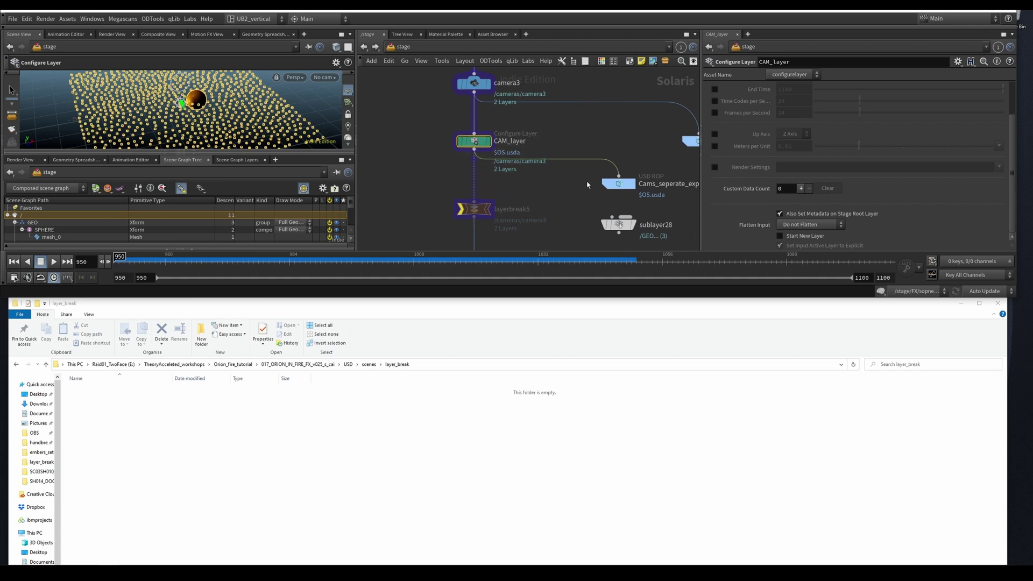
{"action": "left_click", "coordinate": [803, 238]}
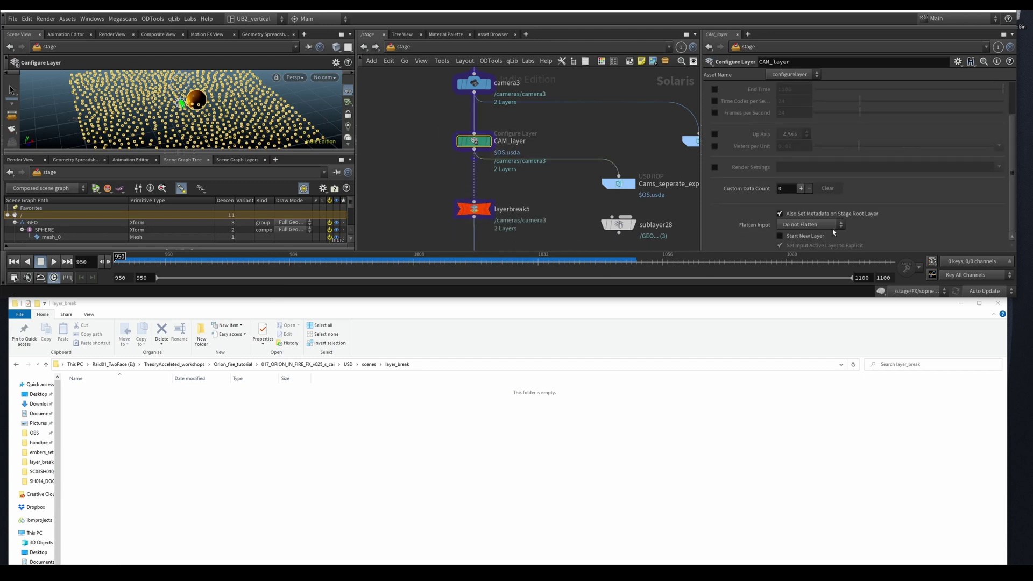
Step: Examine the Geo_lights_layer node's Flatten Input setting and save path above layerbreak4
{"action": "middle_click_drag", "start_coordinate": [386, 177], "coordinate": [404, 249]}
{"action": "left_click", "coordinate": [485, 137]}
{"action": "middle_click_drag", "start_coordinate": [451, 108], "coordinate": [454, 208]}
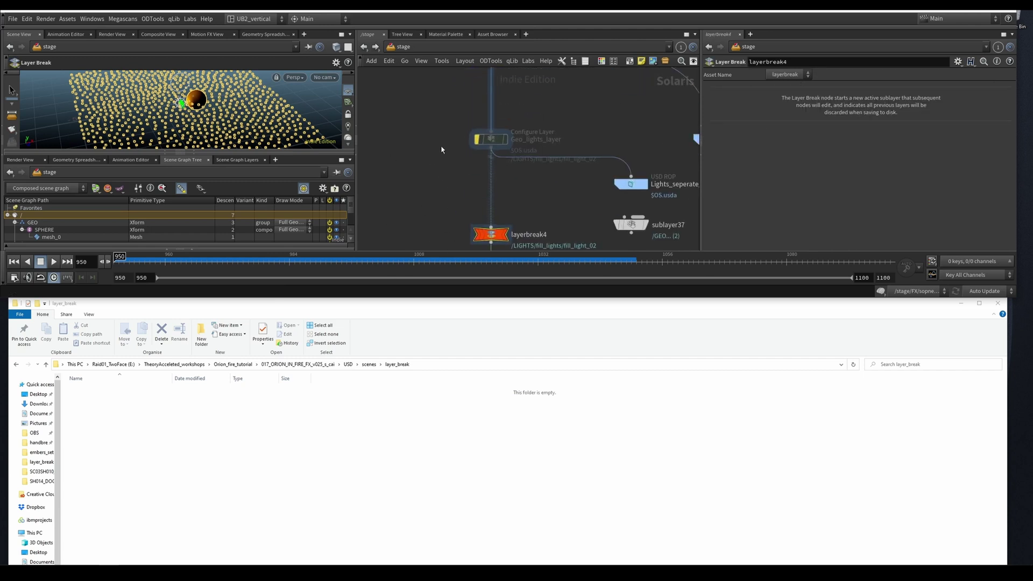
{"action": "key", "text": "Up"}
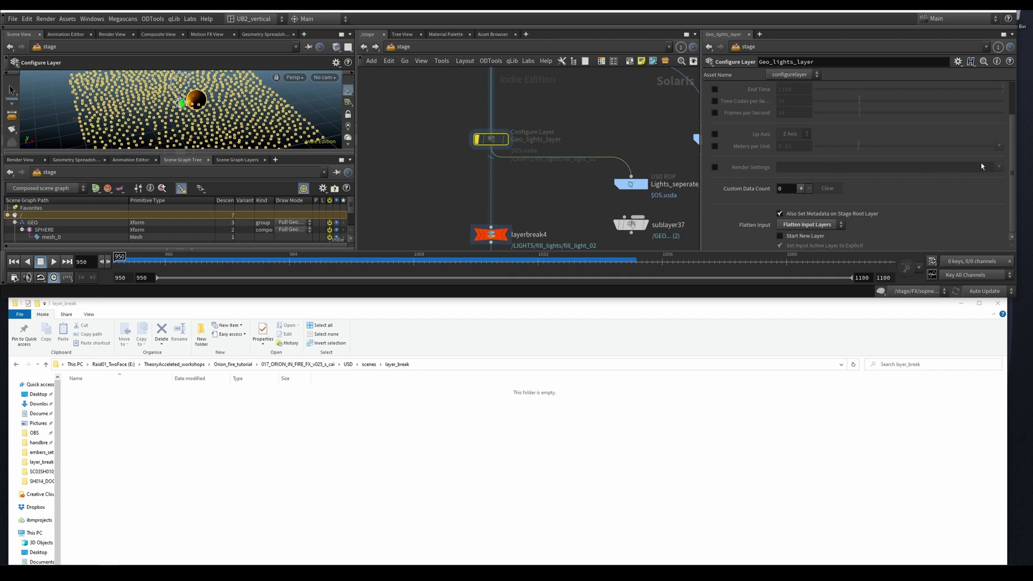
{"action": "scroll", "coordinate": [984, 161], "scroll_direction": "up", "scroll_amount": 3}
{"action": "left_click_drag", "start_coordinate": [927, 89], "coordinate": [628, 131]}
{"action": "left_click", "coordinate": [616, 151]}
Step: Save the layer_break_master_sep node to disk using the explicit layer save paths
{"action": "right_click_drag", "start_coordinate": [464, 161], "coordinate": [413, 207]}
{"action": "middle_click_drag", "start_coordinate": [539, 226], "coordinate": [544, 145]}
{"action": "right_click_drag", "start_coordinate": [519, 242], "coordinate": [550, 217]}
{"action": "middle_click_drag", "start_coordinate": [506, 185], "coordinate": [540, 151]}
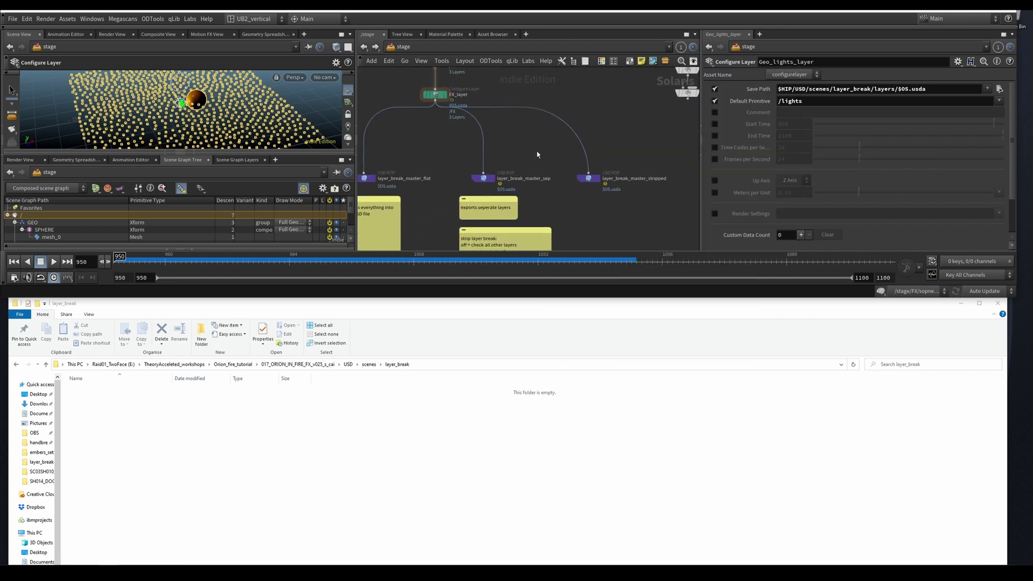
{"action": "left_click", "coordinate": [482, 178]}
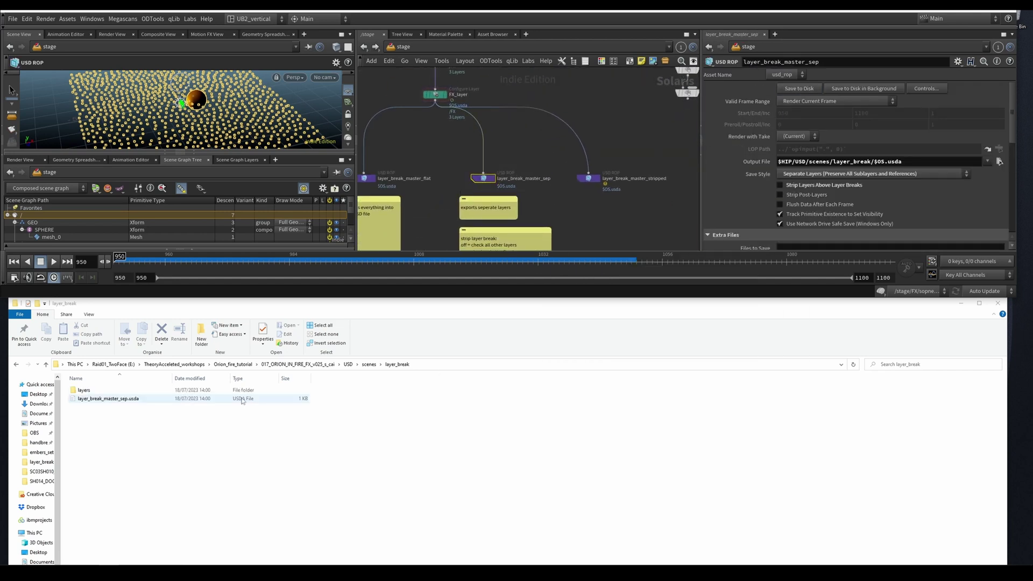
Step: Open the exported layers folder and examine the layer files inside it
{"action": "left_click", "coordinate": [108, 425]}
{"action": "double_click", "coordinate": [94, 391]}
{"action": "left_click_drag", "start_coordinate": [89, 434], "coordinate": [106, 396]}
{"action": "left_click", "coordinate": [122, 444]}
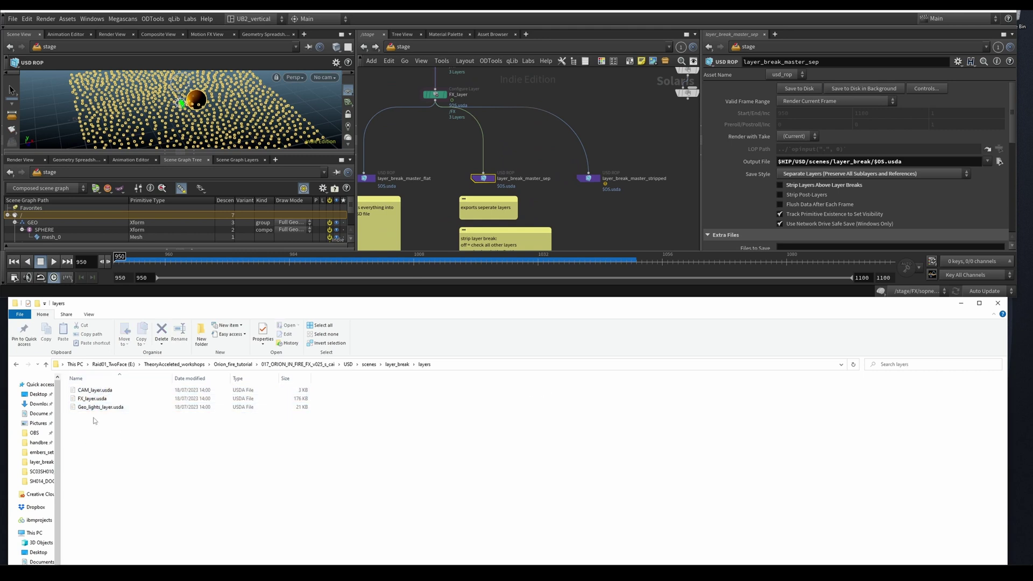
Step: Compare the FX_layer and CAM_layer nodes' save paths with the layer files exported to the layers folder
{"action": "middle_click_drag", "start_coordinate": [433, 142], "coordinate": [435, 212]}
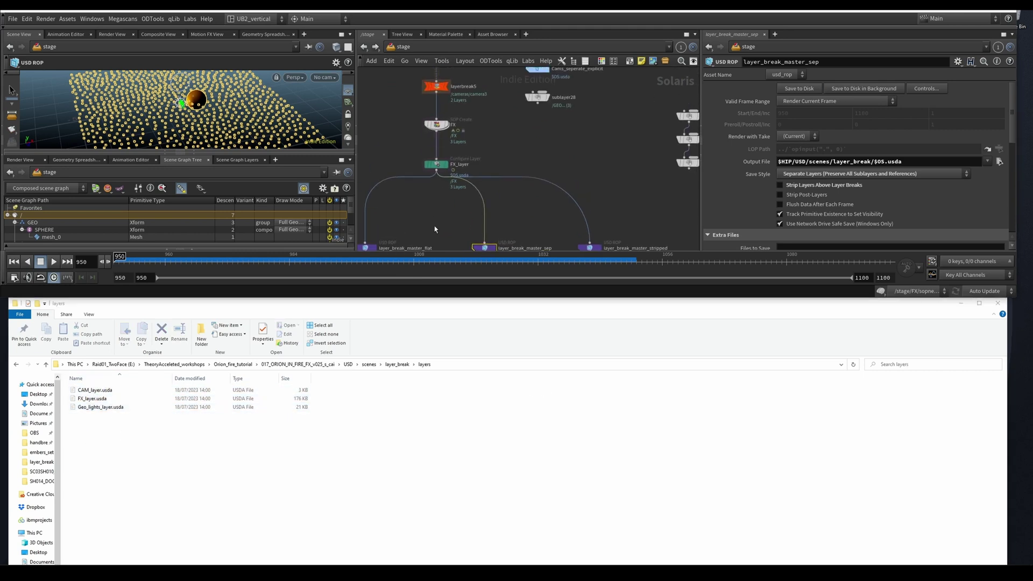
{"action": "left_click", "coordinate": [435, 164]}
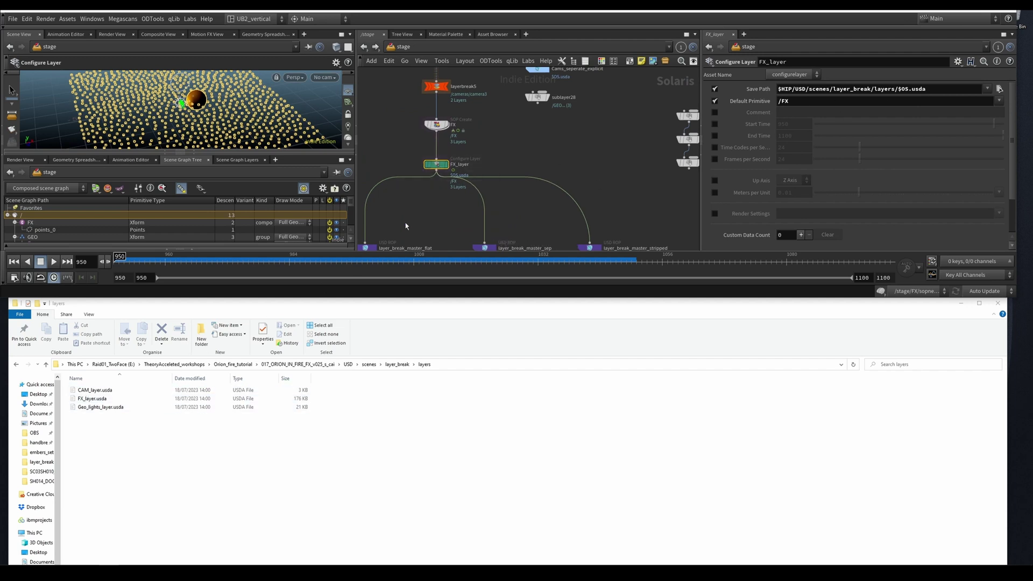
{"action": "middle_click_drag", "start_coordinate": [476, 69], "coordinate": [473, 224]}
{"action": "left_click", "coordinate": [433, 210]}
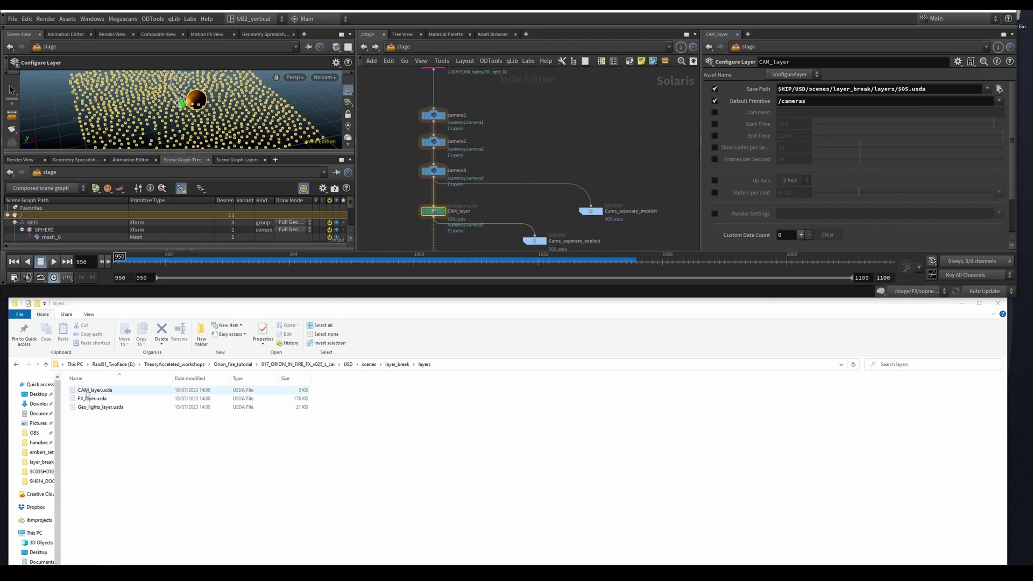
{"action": "middle_click_drag", "start_coordinate": [401, 105], "coordinate": [413, 194]}
{"action": "middle_click_drag", "start_coordinate": [564, 166], "coordinate": [543, 88]}
{"action": "middle_click_drag", "start_coordinate": [495, 239], "coordinate": [527, 122]}
{"action": "middle_click_drag", "start_coordinate": [526, 211], "coordinate": [538, 103]}
{"action": "left_click", "coordinate": [462, 179]}
{"action": "middle_click_drag", "start_coordinate": [464, 189], "coordinate": [464, 127]}
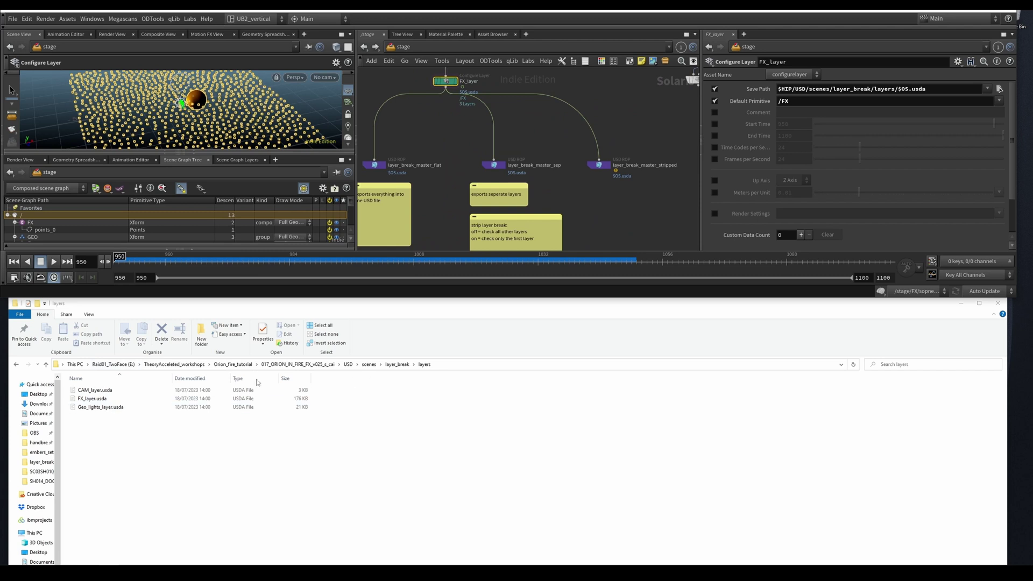
{"action": "middle_click_drag", "start_coordinate": [455, 240], "coordinate": [477, 156]}
Step: Load the exported CAM_layer.usda file into the sublayer24 node below the export notes
{"action": "left_click", "coordinate": [404, 201]}
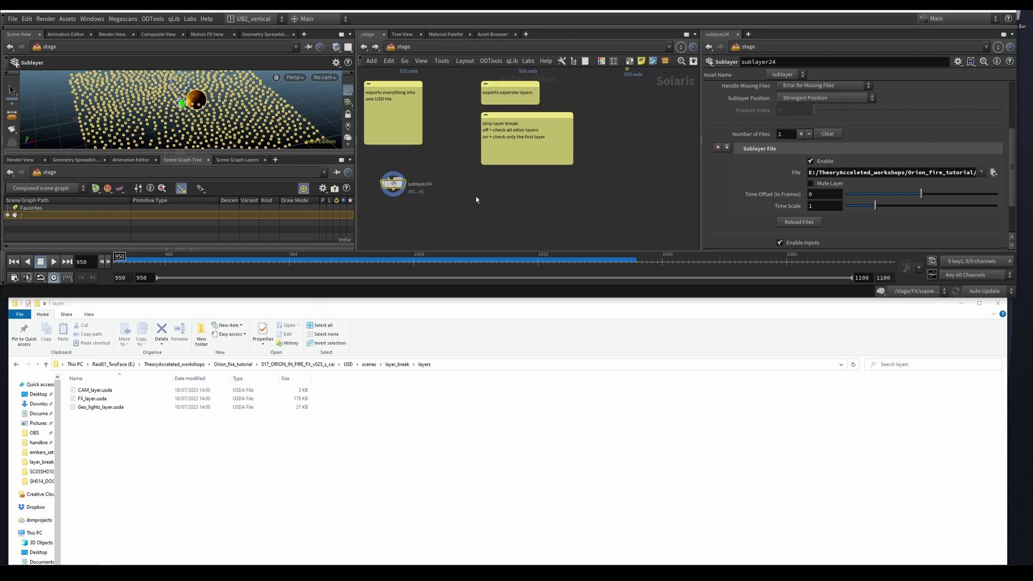
{"action": "left_click", "coordinate": [992, 172]}
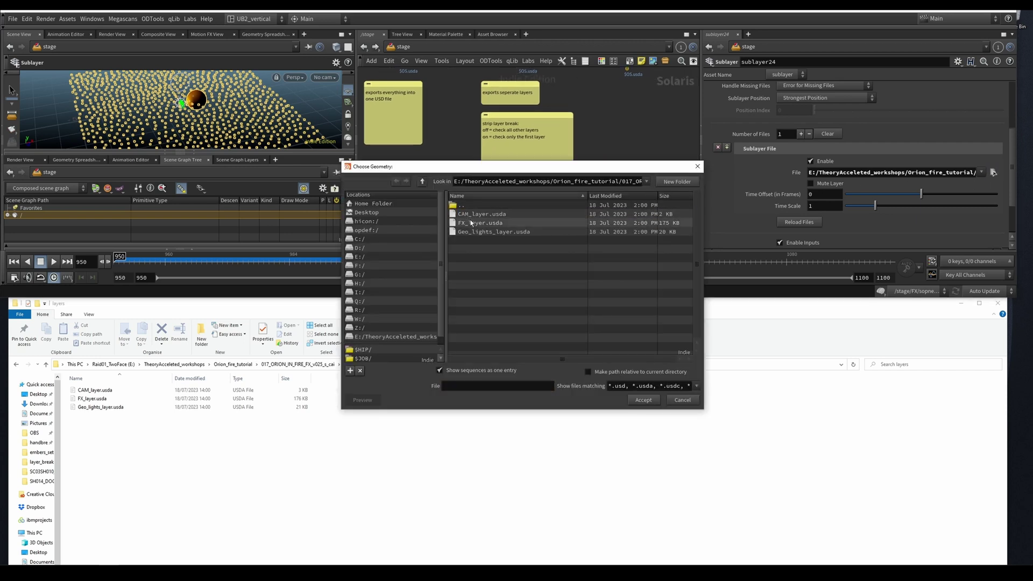
{"action": "double_click", "coordinate": [471, 222]}
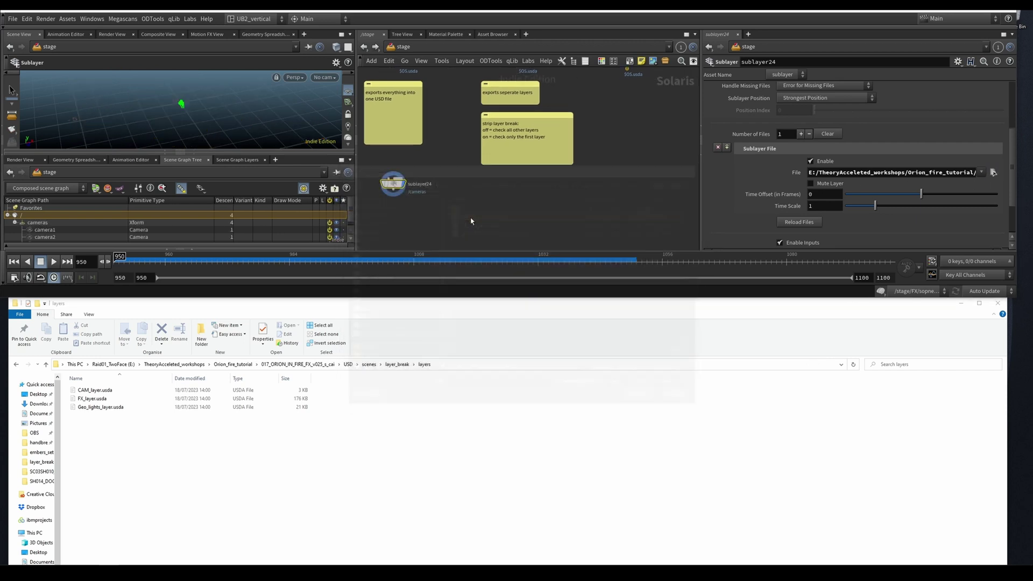
Step: Duplicate the sublayer node below the first, connect it in the chain and load FX_layer.usda into it
{"action": "left_click_drag", "start_coordinate": [399, 186], "coordinate": [398, 216], "text": "alt"}
{"action": "left_click", "coordinate": [393, 191]}
{"action": "left_click", "coordinate": [390, 209]}
{"action": "left_click", "coordinate": [992, 171]}
{"action": "double_click", "coordinate": [617, 194]}
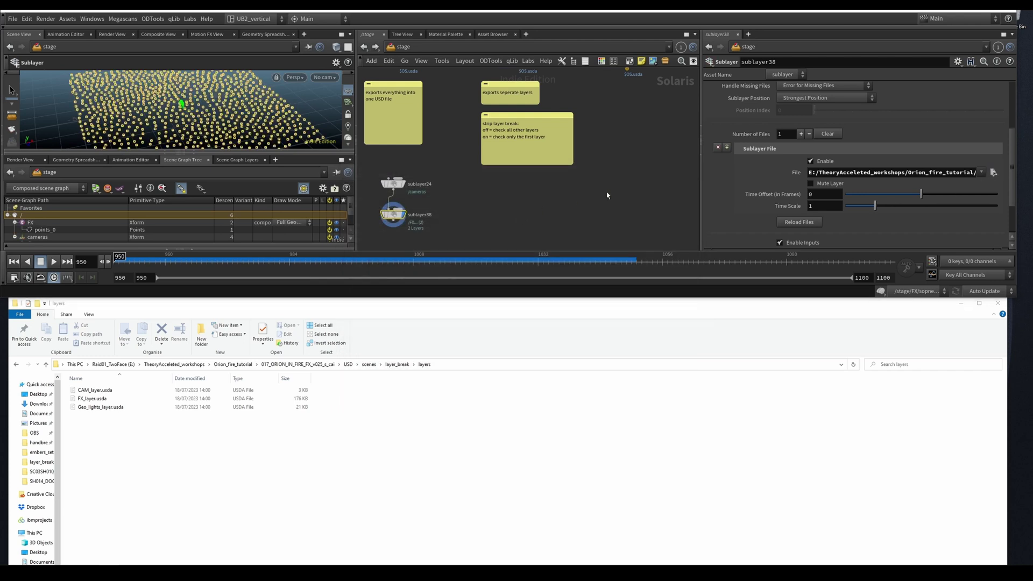
Step: Add a third connected copy of the sublayer node and load Geo_lights_layer.usda into it
{"action": "middle_click_drag", "start_coordinate": [455, 218], "coordinate": [491, 163]}
{"action": "left_click_drag", "start_coordinate": [431, 160], "coordinate": [431, 196], "text": "alt"}
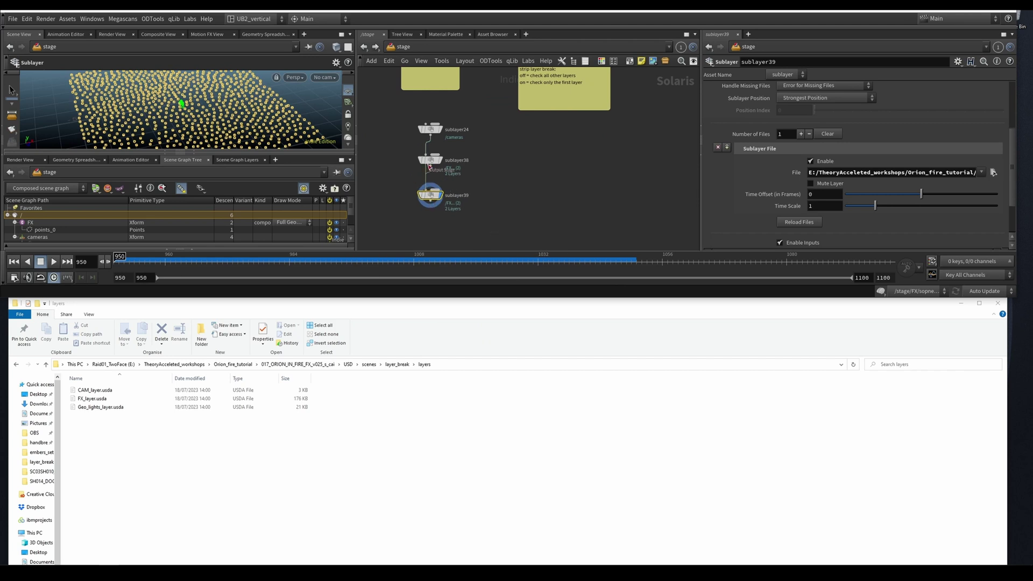
{"action": "left_click", "coordinate": [425, 190]}
{"action": "left_click", "coordinate": [429, 167]}
{"action": "left_click", "coordinate": [993, 171]}
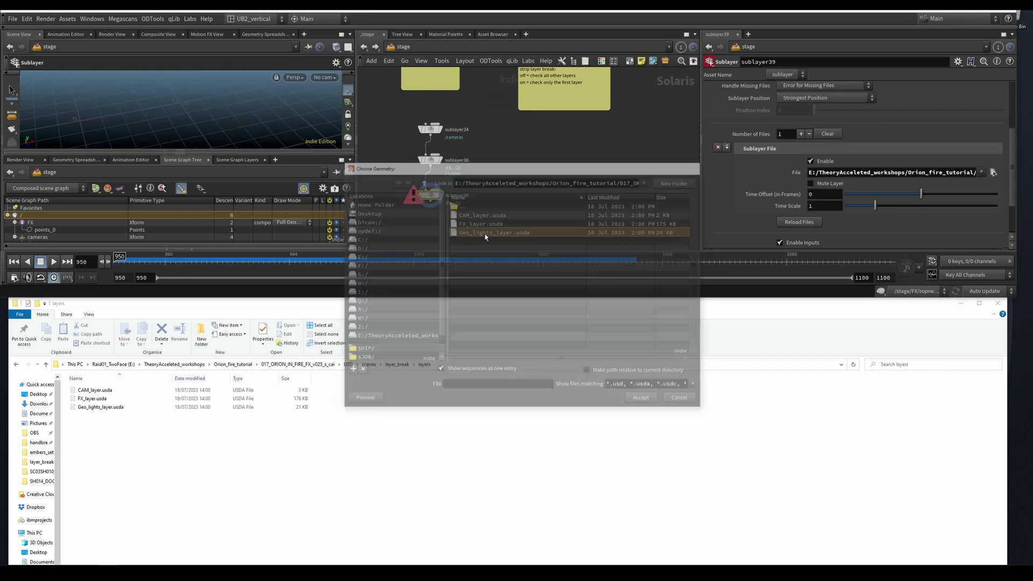
{"action": "double_click", "coordinate": [490, 242]}
Step: Reorder the sublayer chain to geometry and lights first, cameras second and FX last, and display the last node
{"action": "middle_click_drag", "start_coordinate": [506, 189], "coordinate": [513, 214]}
{"action": "left_click_drag", "start_coordinate": [437, 220], "coordinate": [534, 177]}
{"action": "left_click_drag", "start_coordinate": [414, 143], "coordinate": [462, 196]}
{"action": "left_click_drag", "start_coordinate": [437, 155], "coordinate": [443, 192]}
{"action": "left_click_drag", "start_coordinate": [532, 178], "coordinate": [435, 161]}
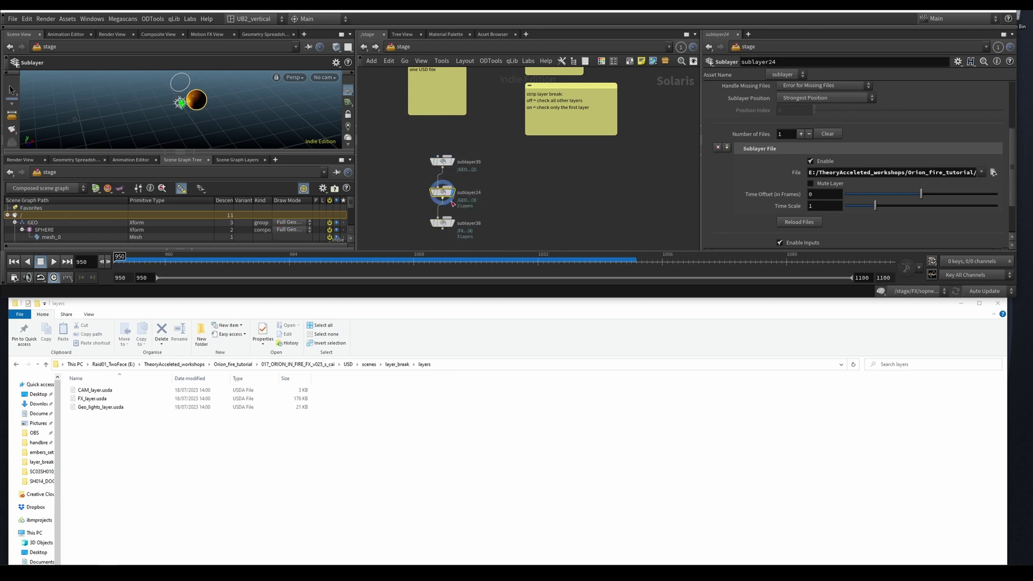
{"action": "left_click", "coordinate": [442, 222]}
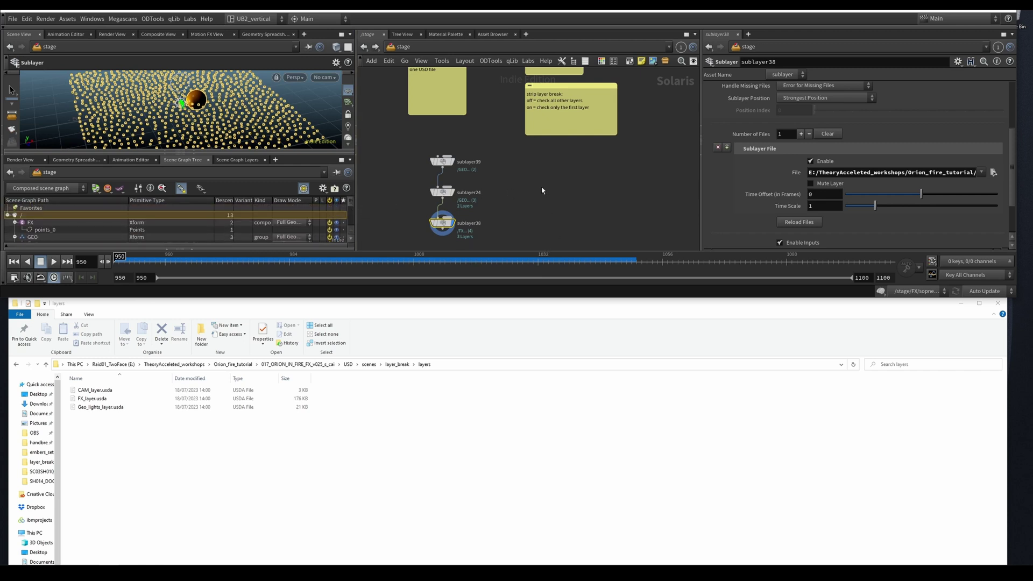
Step: Compare the stage output of the original FX_layer node with the rebuilt sublayer chain
{"action": "middle_click_drag", "start_coordinate": [537, 186], "coordinate": [542, 251]}
{"action": "scroll", "coordinate": [492, 171], "scroll_direction": "down", "scroll_amount": 3}
{"action": "middle_click_drag", "start_coordinate": [492, 171], "coordinate": [470, 253]}
{"action": "key", "text": "r"}
{"action": "left_click", "coordinate": [483, 163]}
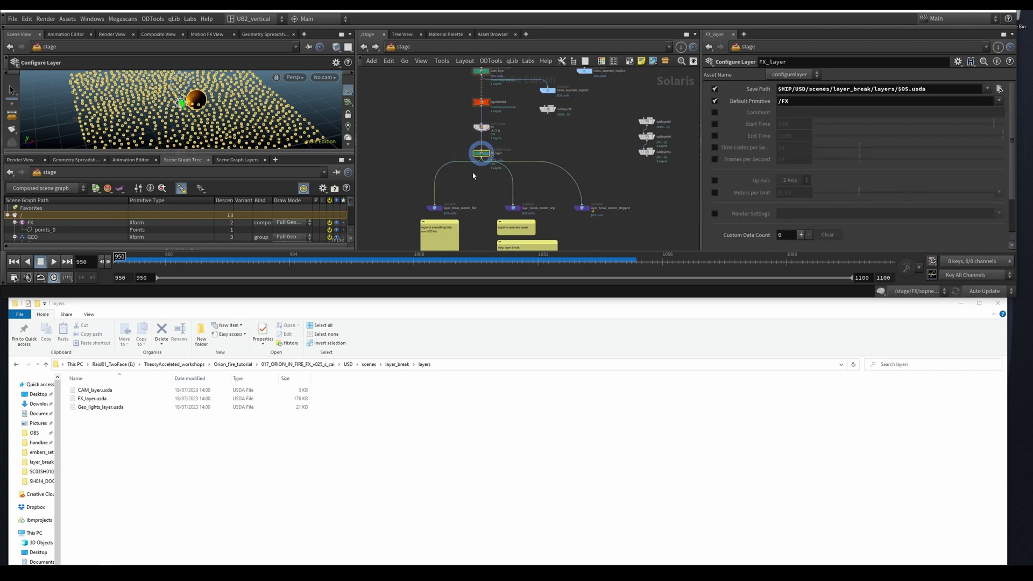
{"action": "middle_click_drag", "start_coordinate": [511, 193], "coordinate": [533, 78]}
{"action": "left_click", "coordinate": [464, 209]}
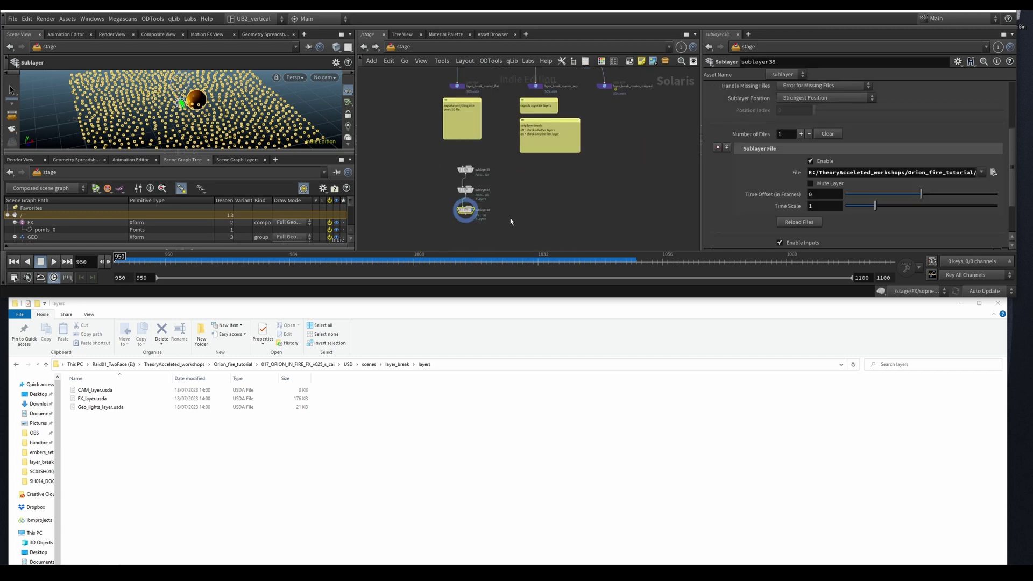
Step: Bypass the layerbreak5 and layerbreak4 nodes in the main network chain
{"action": "middle_click_drag", "start_coordinate": [453, 84], "coordinate": [460, 235]}
{"action": "scroll", "coordinate": [435, 164], "scroll_direction": "up", "scroll_amount": 1}
{"action": "left_click_drag", "start_coordinate": [517, 101], "coordinate": [546, 176]}
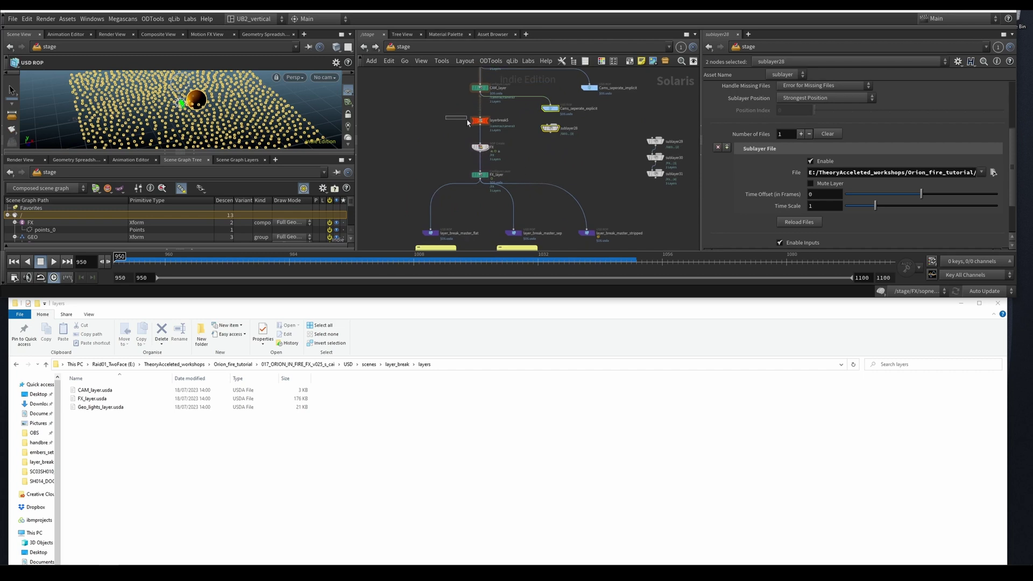
{"action": "left_click_drag", "start_coordinate": [467, 123], "coordinate": [469, 132]}
{"action": "key", "text": "q"}
{"action": "middle_click_drag", "start_coordinate": [450, 85], "coordinate": [450, 200]}
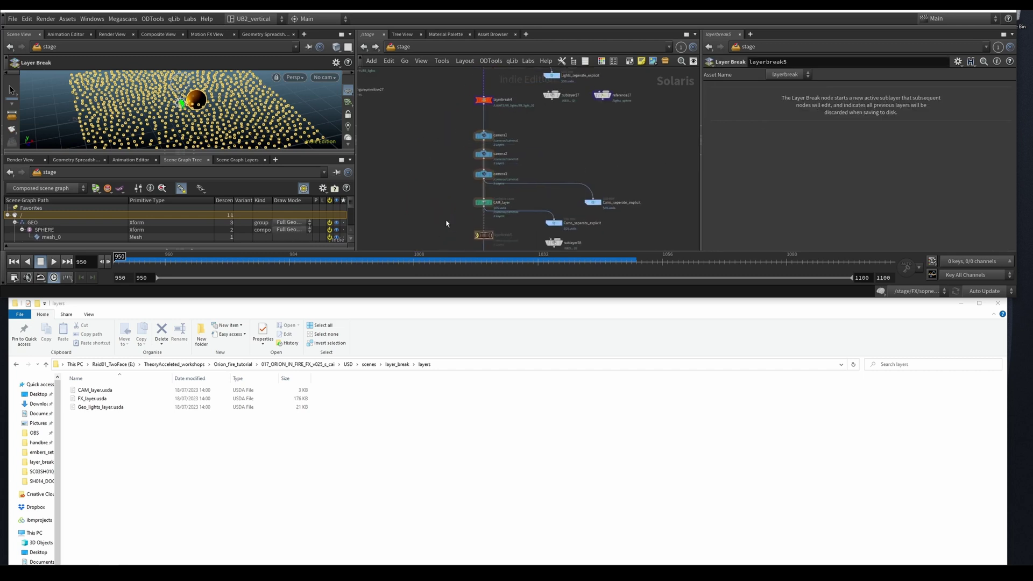
{"action": "key", "text": "q"}
{"action": "left_click", "coordinate": [480, 100]}
Step: Enable Start New Layer on the Geo_lights_layer node
{"action": "middle_click_drag", "start_coordinate": [450, 76], "coordinate": [454, 136]}
{"action": "left_click", "coordinate": [484, 115]}
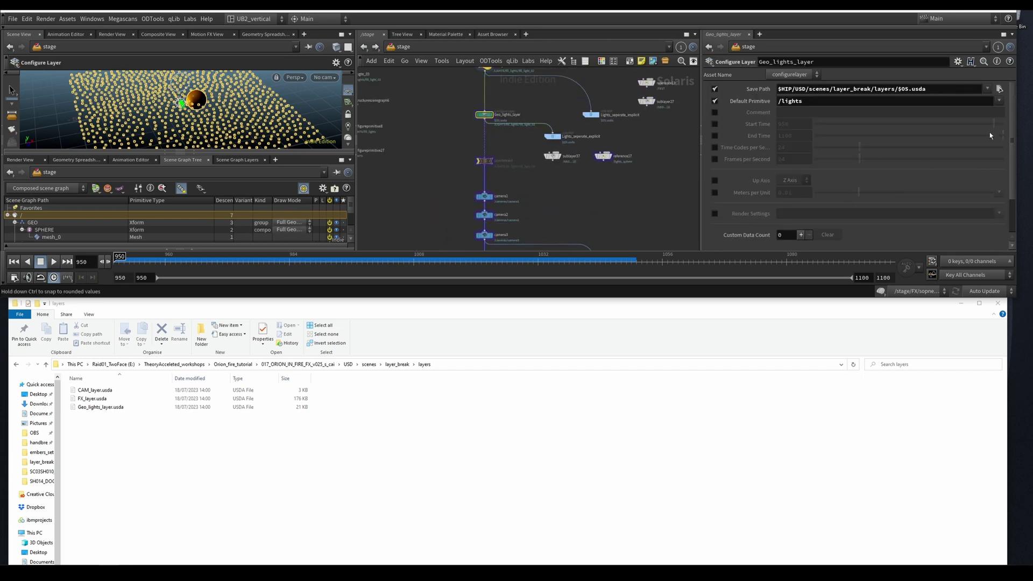
{"action": "scroll", "coordinate": [821, 238], "scroll_direction": "down", "scroll_amount": 3}
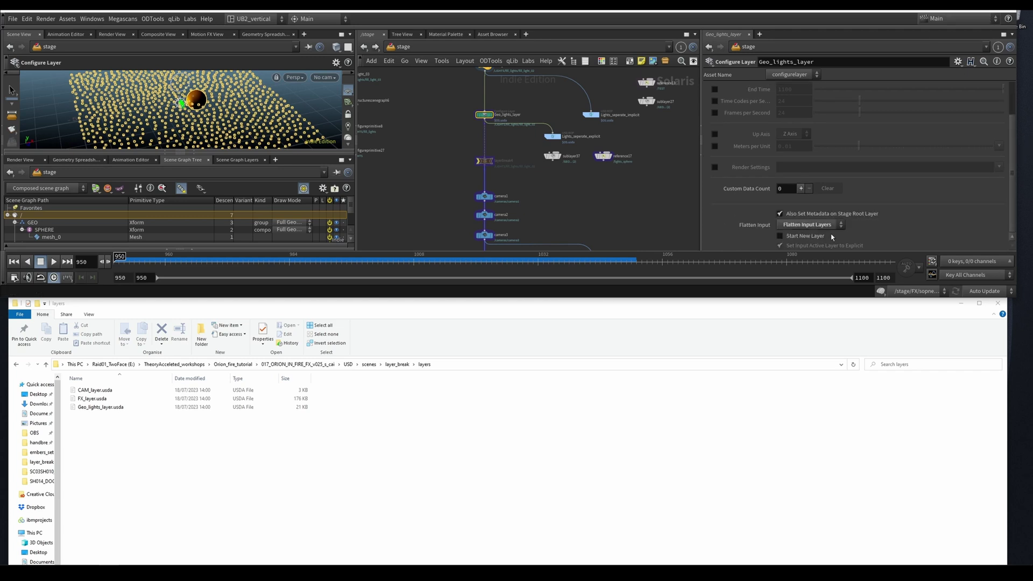
{"action": "left_click", "coordinate": [795, 238]}
Step: Enable Start New Layer on the CAM_layer node and check the same setting on FX_layer
{"action": "middle_click_drag", "start_coordinate": [443, 223], "coordinate": [448, 141]}
{"action": "left_click_drag", "start_coordinate": [454, 174], "coordinate": [507, 200]}
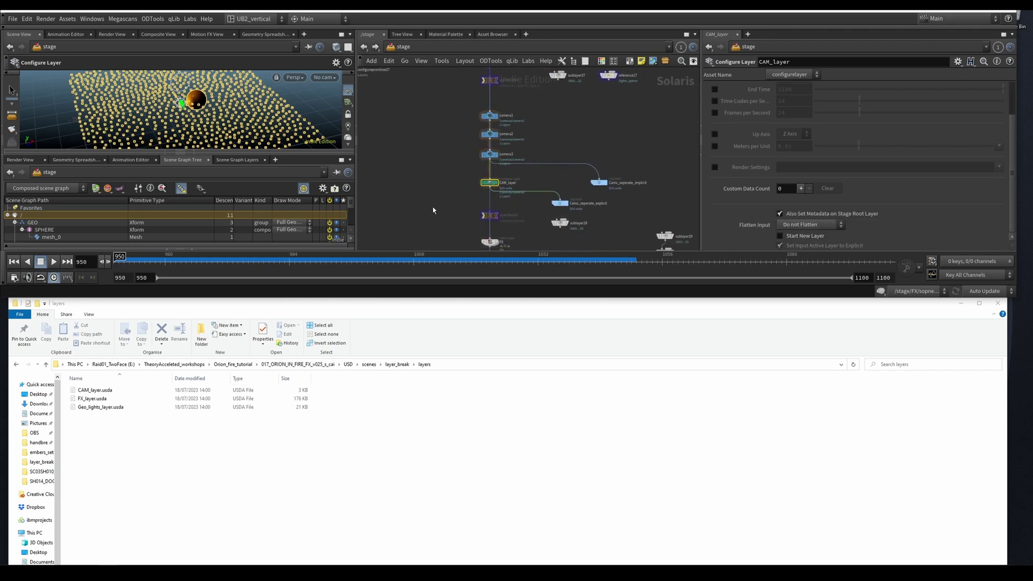
{"action": "left_click", "coordinate": [798, 239]}
{"action": "middle_click_drag", "start_coordinate": [429, 215], "coordinate": [450, 116]}
{"action": "left_click_drag", "start_coordinate": [474, 161], "coordinate": [549, 184]}
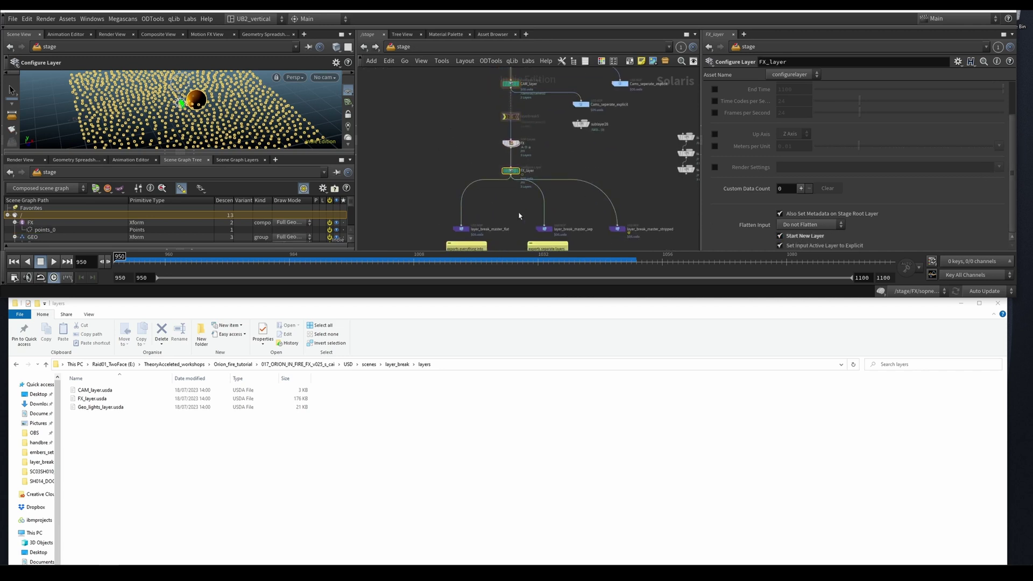
Step: Delete the previously exported contents of the layer_break folder
{"action": "left_click", "coordinate": [397, 364]}
{"action": "left_click_drag", "start_coordinate": [123, 419], "coordinate": [151, 391]}
{"action": "key", "text": "Delete"}
Step: Save layer_break_master_sep to disk again and check the new layer files and the sublayer chain
{"action": "left_click", "coordinate": [549, 172]}
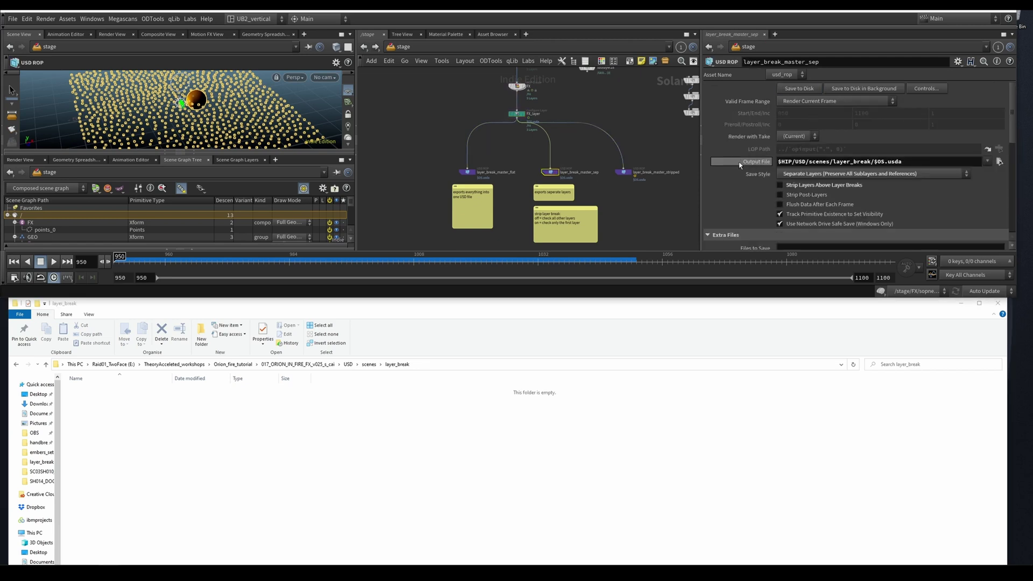
{"action": "double_click", "coordinate": [102, 390]}
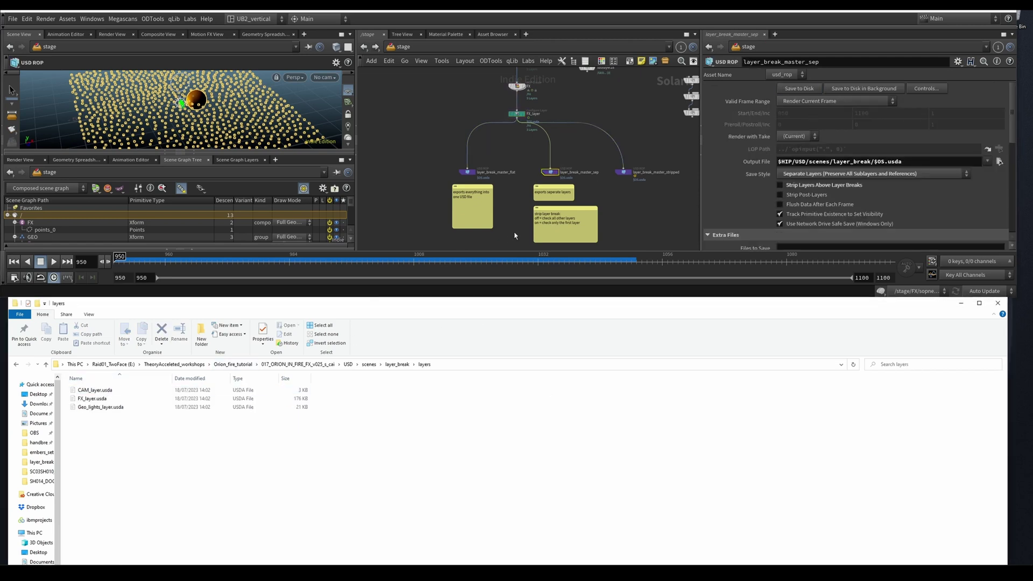
{"action": "middle_click_drag", "start_coordinate": [517, 234], "coordinate": [524, 162]}
{"action": "left_click_drag", "start_coordinate": [545, 227], "coordinate": [460, 242]}
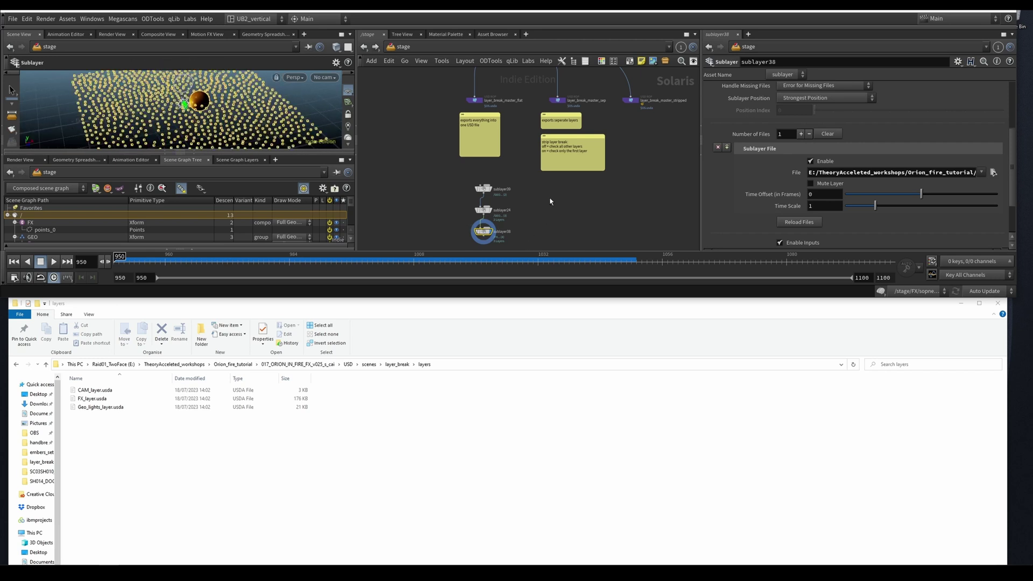
Step: Examine the Cams_seperate_explicit node's Save Style and Strip Layers Above Layer Breaks settings
{"action": "scroll", "coordinate": [544, 195], "scroll_direction": "down", "scroll_amount": 1}
{"action": "left_click_drag", "start_coordinate": [548, 183], "coordinate": [479, 230]}
{"action": "left_click_drag", "start_coordinate": [485, 189], "coordinate": [555, 189]}
{"action": "middle_click_drag", "start_coordinate": [632, 192], "coordinate": [610, 213]}
{"action": "scroll", "coordinate": [609, 214], "scroll_direction": "down", "scroll_amount": 2}
{"action": "left_click_drag", "start_coordinate": [650, 126], "coordinate": [596, 202]}
{"action": "middle_click_drag", "start_coordinate": [630, 87], "coordinate": [590, 169]}
{"action": "scroll", "coordinate": [591, 172], "scroll_direction": "up", "scroll_amount": 3}
{"action": "left_click_drag", "start_coordinate": [635, 146], "coordinate": [550, 206]}
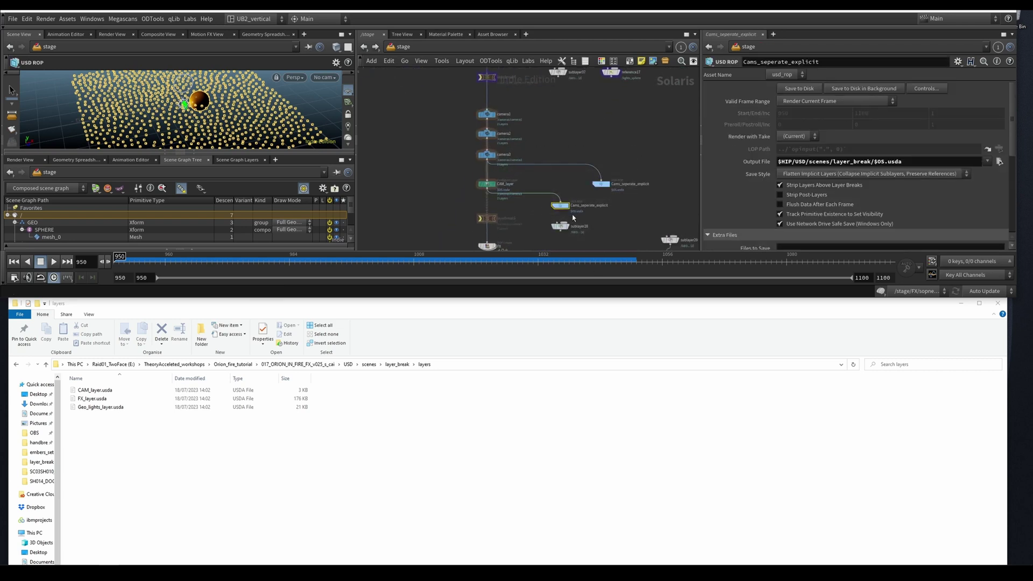
{"action": "middle_click_drag", "start_coordinate": [613, 192], "coordinate": [628, 62]}
{"action": "left_click", "coordinate": [540, 203]}
{"action": "middle_click_drag", "start_coordinate": [607, 150], "coordinate": [579, 251]}
{"action": "left_click", "coordinate": [551, 177]}
{"action": "middle_click_drag", "start_coordinate": [562, 196], "coordinate": [586, 161]}
{"action": "middle_click_drag", "start_coordinate": [601, 231], "coordinate": [609, 151]}
Step: Compare the save styles and strip settings of the flat, separate and stripped master export nodes and their notes
{"action": "scroll", "coordinate": [516, 215], "scroll_direction": "up", "scroll_amount": 4}
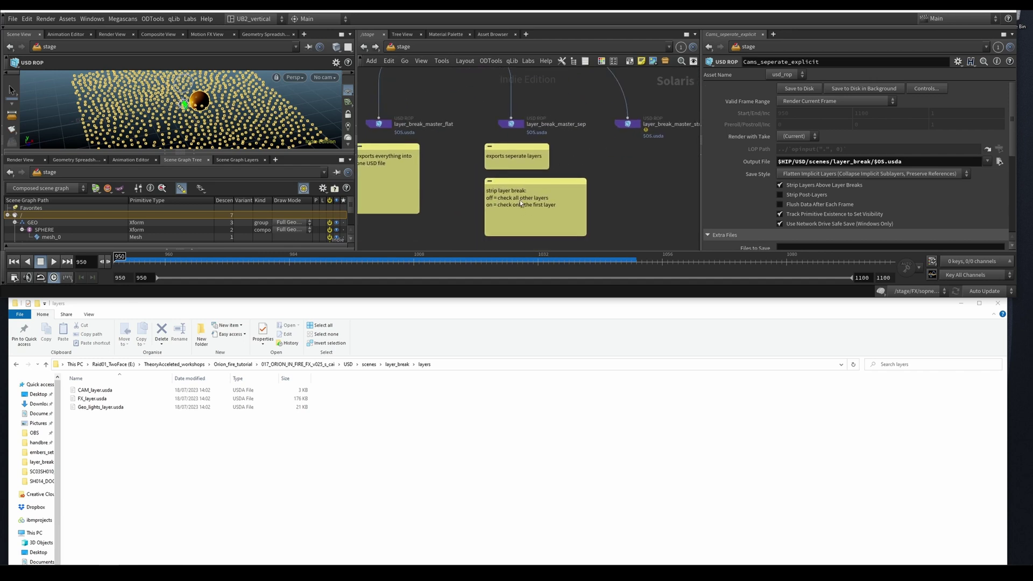
{"action": "middle_click_drag", "start_coordinate": [542, 96], "coordinate": [537, 173]}
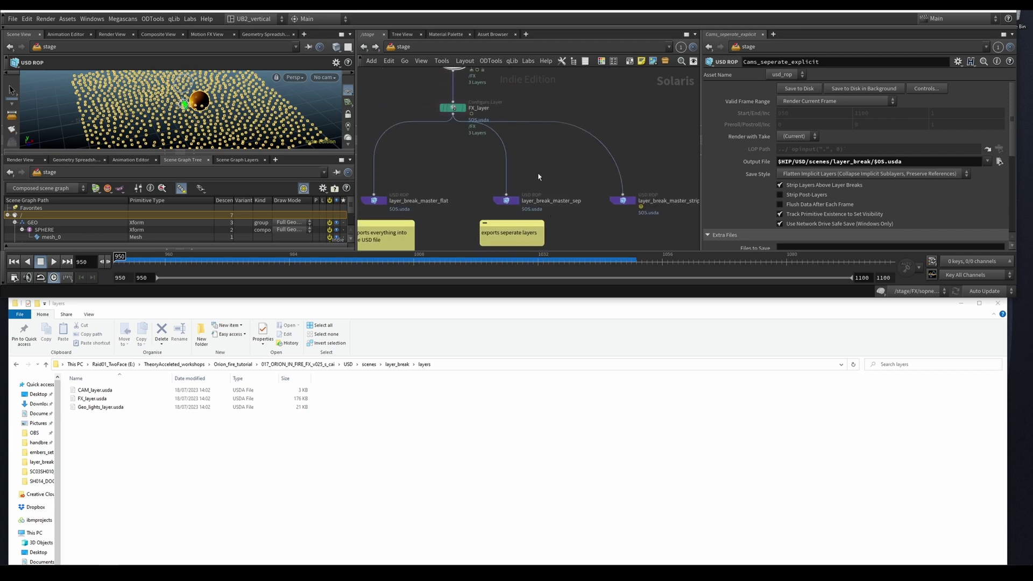
{"action": "left_click_drag", "start_coordinate": [542, 98], "coordinate": [427, 131]}
{"action": "middle_click_drag", "start_coordinate": [576, 209], "coordinate": [576, 141]}
{"action": "left_click", "coordinate": [504, 136]}
{"action": "middle_click_drag", "start_coordinate": [505, 140], "coordinate": [483, 177]}
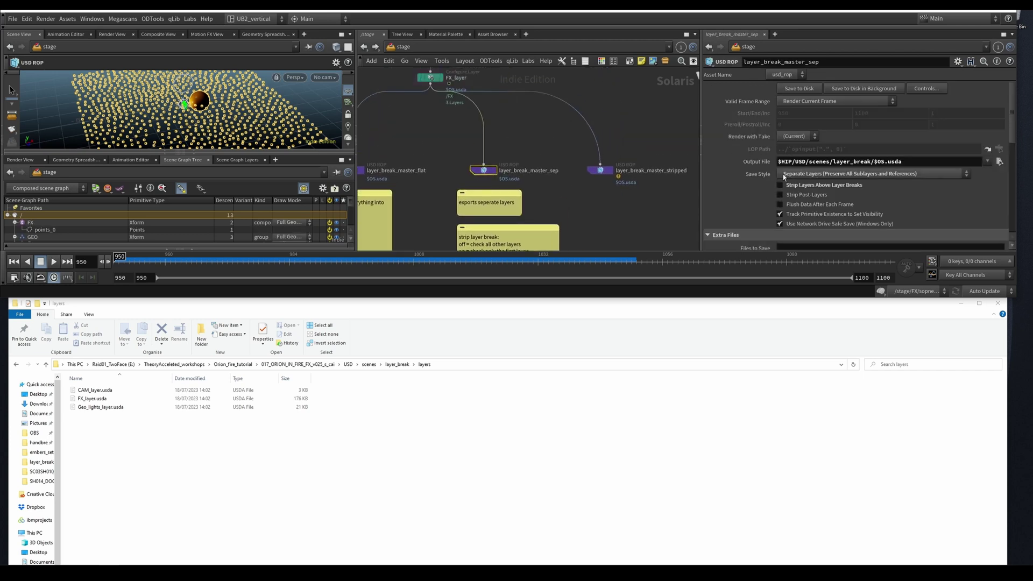
{"action": "middle_click_drag", "start_coordinate": [597, 178], "coordinate": [645, 182]}
{"action": "left_click", "coordinate": [399, 174]}
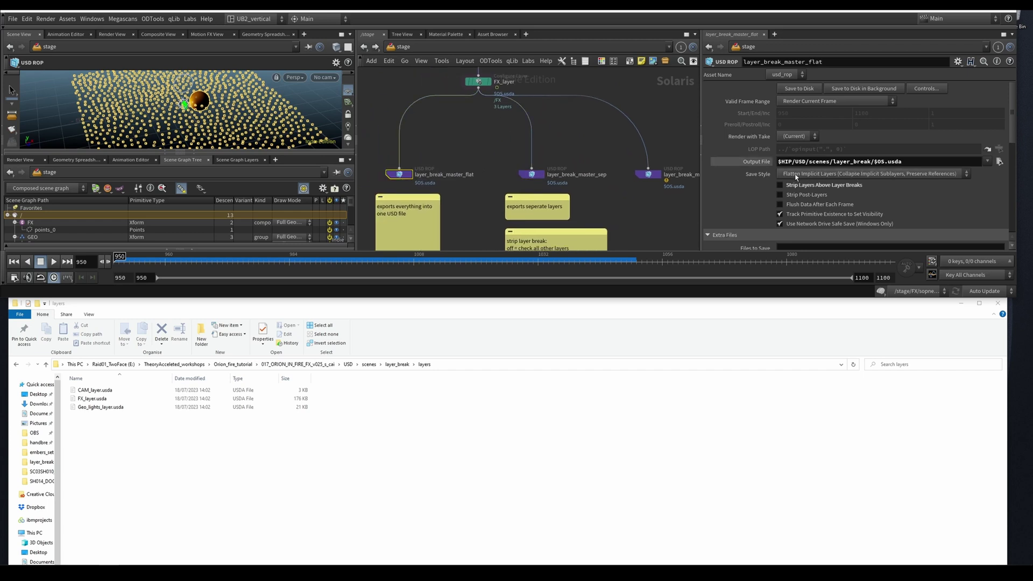
{"action": "left_click", "coordinate": [648, 174]}
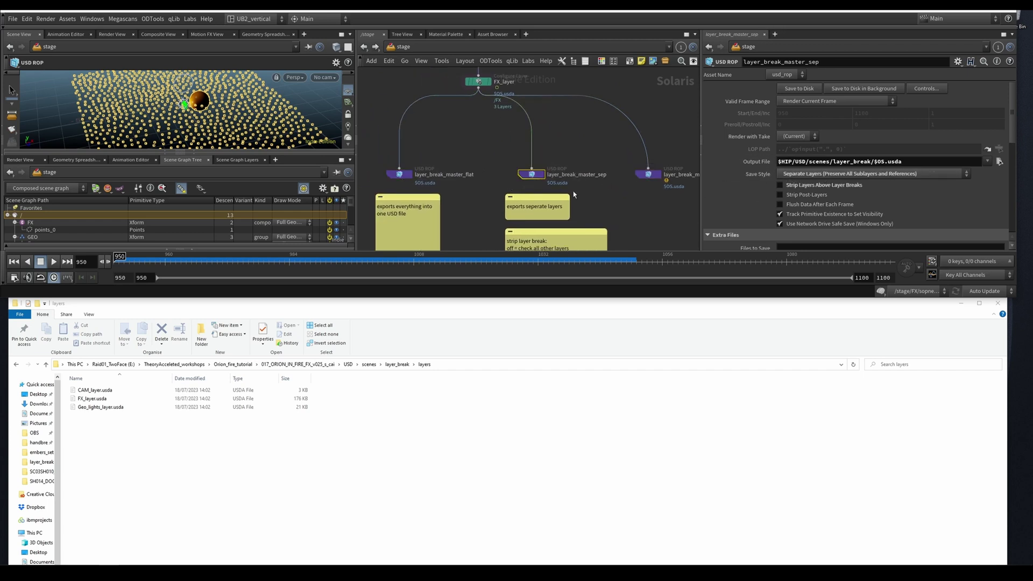
Step: Try the Flatten All Layers save style on layer_break_master_stripped and undo the change
{"action": "left_click", "coordinate": [820, 174]}
{"action": "left_click", "coordinate": [802, 194]}
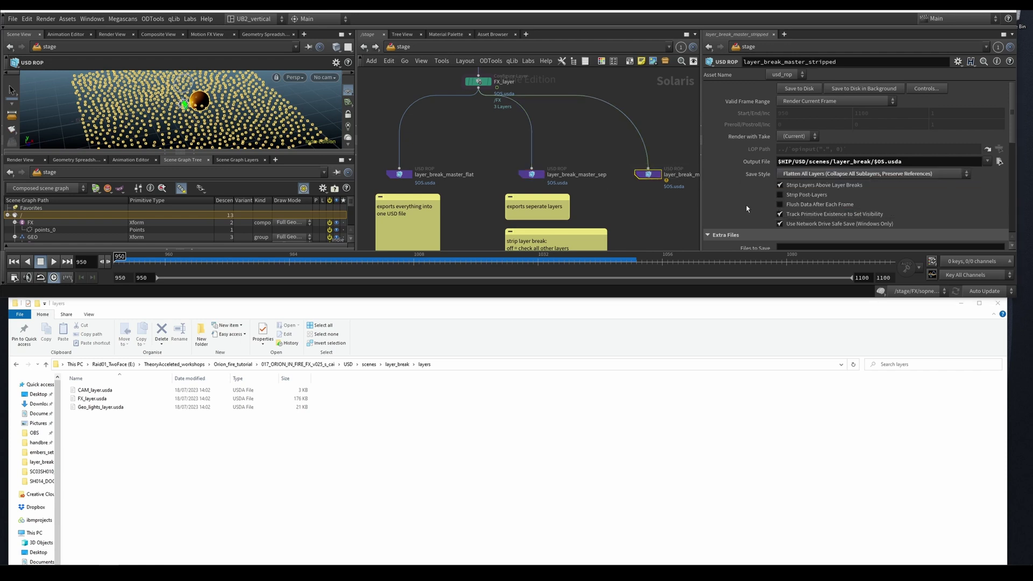
{"action": "key", "text": "ctrl+z"}
Step: Go back to the layer_break folder to view the exported master file and layers folder
{"action": "middle_click_drag", "start_coordinate": [651, 201], "coordinate": [593, 181]}
{"action": "left_click", "coordinate": [370, 365]}
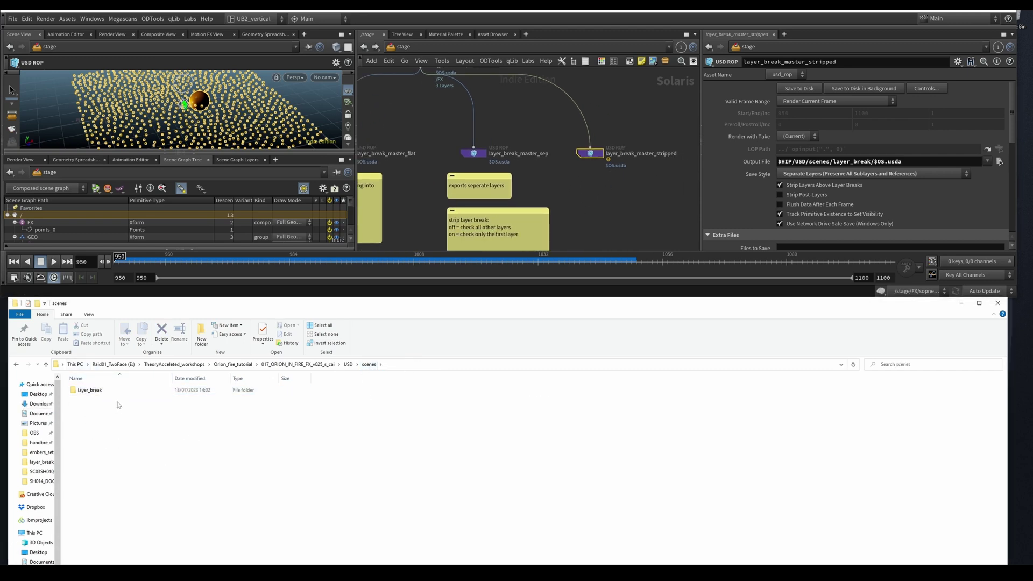
{"action": "double_click", "coordinate": [117, 391]}
Step: Examine the explicit save path of the FX_layer node
{"action": "scroll", "coordinate": [585, 199], "scroll_direction": "down", "scroll_amount": 1}
{"action": "middle_click_drag", "start_coordinate": [585, 199], "coordinate": [588, 306]}
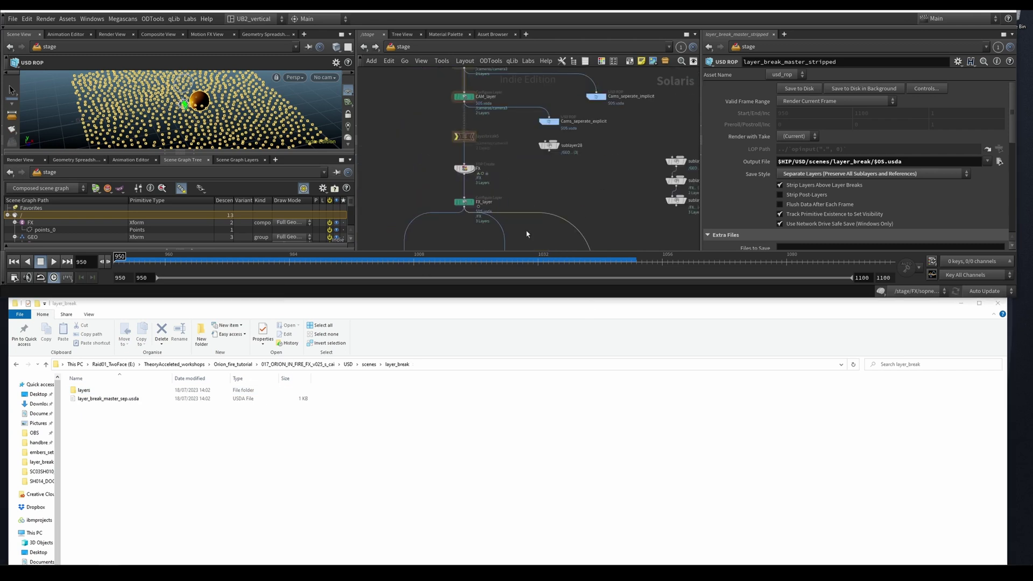
{"action": "scroll", "coordinate": [508, 196], "scroll_direction": "up", "scroll_amount": 1}
{"action": "left_click", "coordinate": [463, 203]}
{"action": "scroll", "coordinate": [837, 143], "scroll_direction": "up", "scroll_amount": 2}
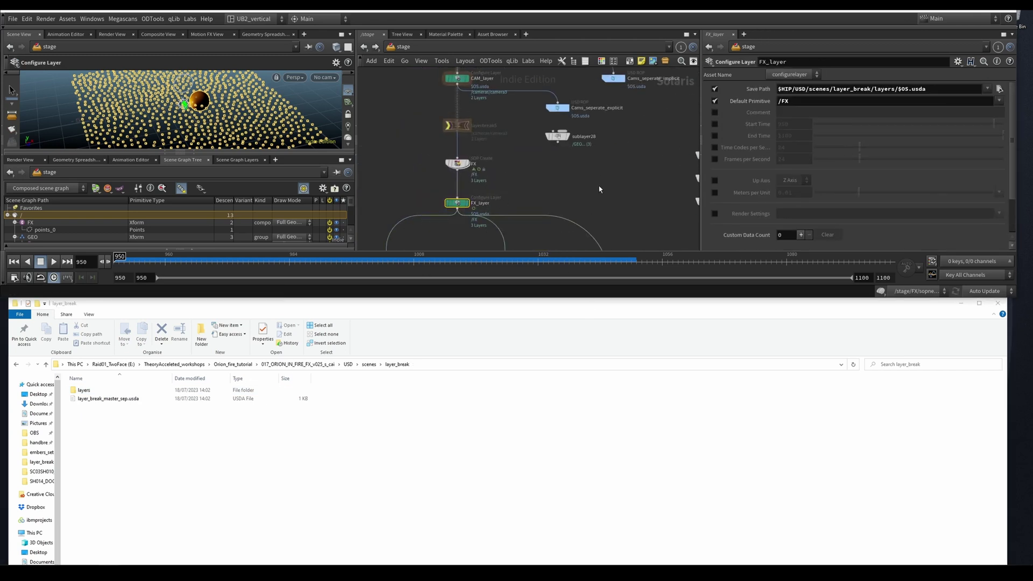
{"action": "left_click_drag", "start_coordinate": [945, 88], "coordinate": [777, 89]}
Step: Compare the output file path of layer_break_master_stripped with the layers folder in FX_layer's save path
{"action": "middle_click_drag", "start_coordinate": [597, 219], "coordinate": [583, 118]}
{"action": "left_click_drag", "start_coordinate": [639, 153], "coordinate": [573, 214]}
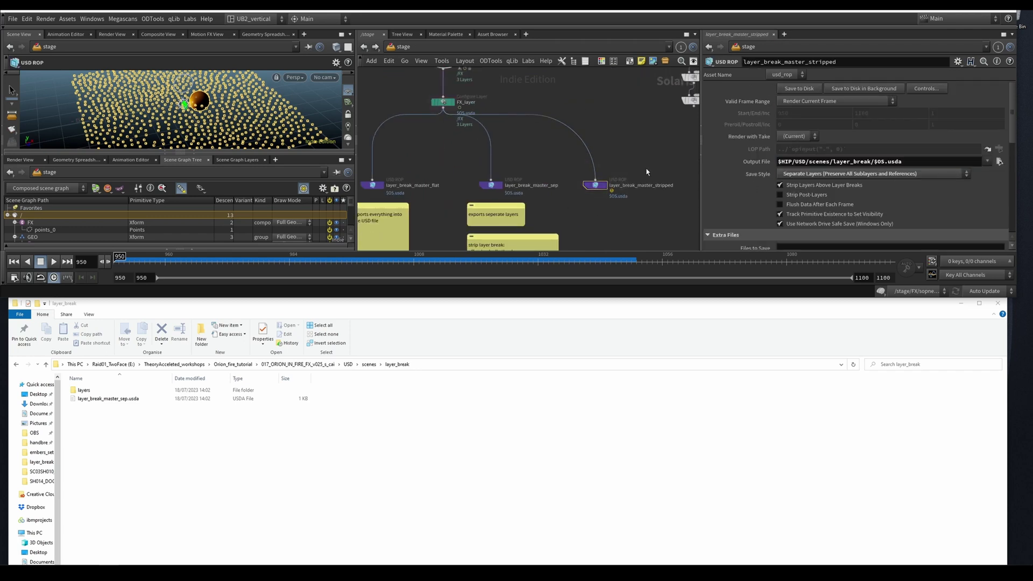
{"action": "left_click_drag", "start_coordinate": [871, 161], "coordinate": [833, 161]}
{"action": "middle_click_drag", "start_coordinate": [572, 129], "coordinate": [588, 187]}
{"action": "left_click", "coordinate": [460, 159]}
{"action": "double_click", "coordinate": [882, 89]}
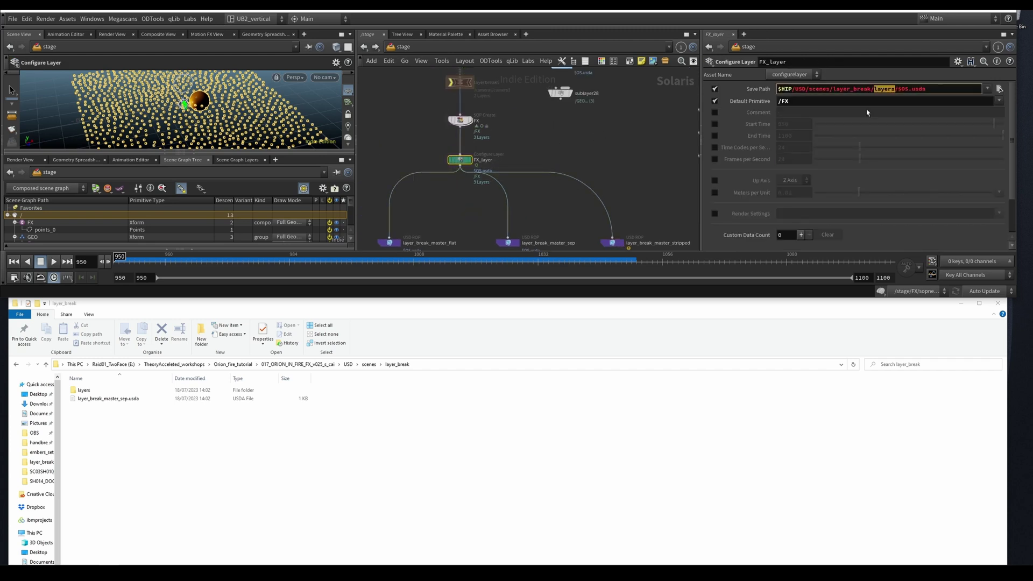
Step: Browse from the scenes folder into layer_break and its layers subfolder to view the exported layer files
{"action": "left_click", "coordinate": [295, 417]}
{"action": "left_click", "coordinate": [361, 368]}
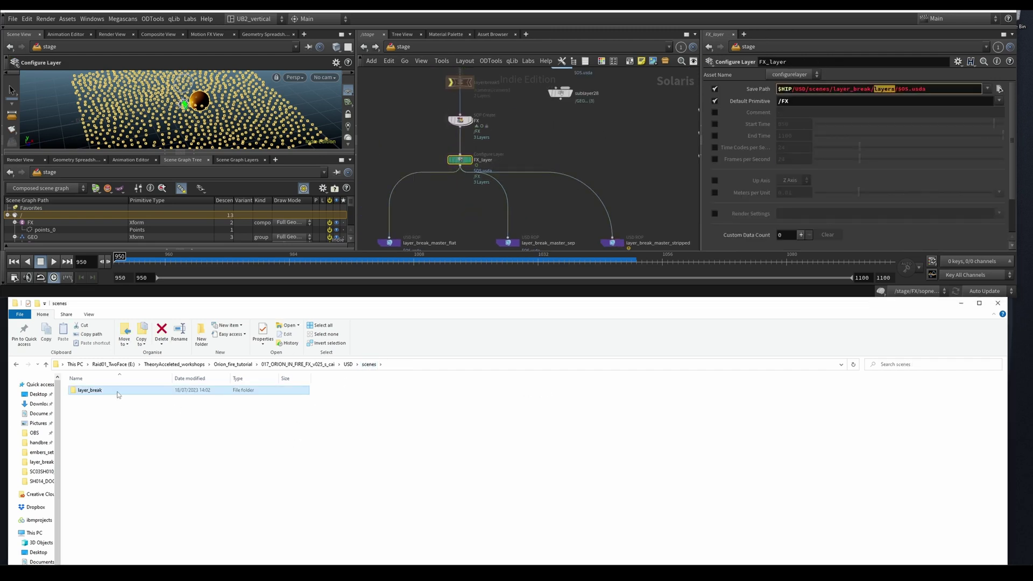
{"action": "double_click", "coordinate": [116, 394]}
{"action": "double_click", "coordinate": [91, 391]}
{"action": "left_click_drag", "start_coordinate": [91, 417], "coordinate": [105, 381]}
{"action": "left_click", "coordinate": [120, 445]}
Step: Open layer_break_master_sep.usda from the layer_break folder and examine its subLayers paths
{"action": "left_click", "coordinate": [398, 365]}
{"action": "double_click", "coordinate": [107, 399]}
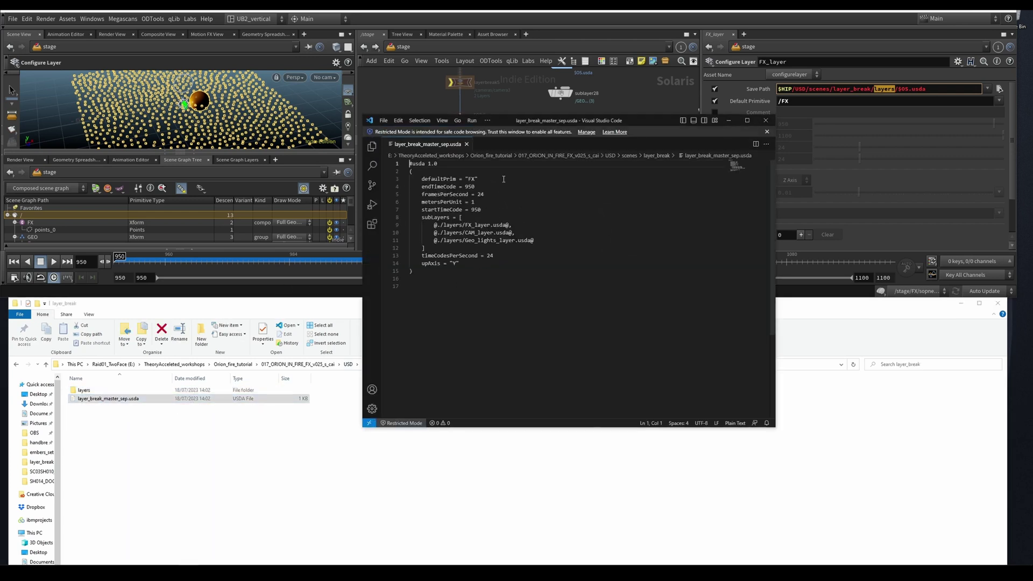
{"action": "left_click_drag", "start_coordinate": [452, 224], "coordinate": [521, 240]}
Step: Inspect the contents of CAM_layer.usda and FX_layer.usda in the layers folder, closing the editor after each file
{"action": "left_click", "coordinate": [154, 409]}
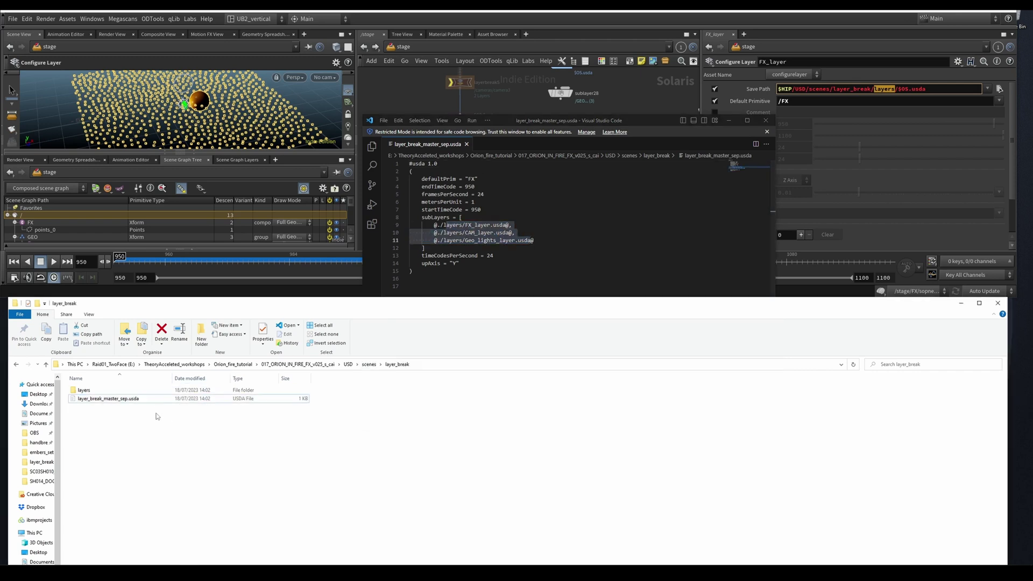
{"action": "double_click", "coordinate": [84, 389]}
{"action": "double_click", "coordinate": [131, 394]}
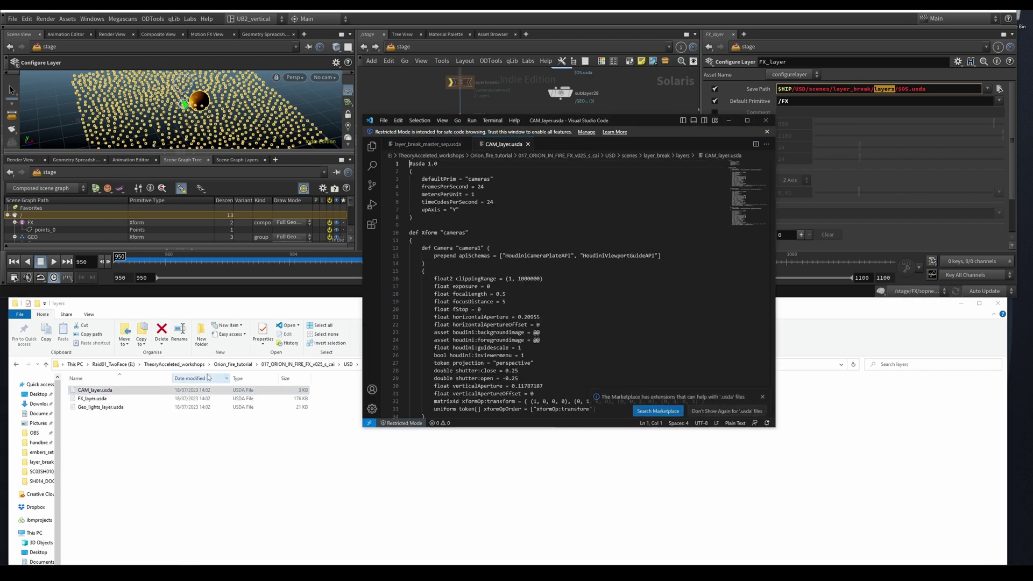
{"action": "left_click_drag", "start_coordinate": [772, 191], "coordinate": [778, 155]}
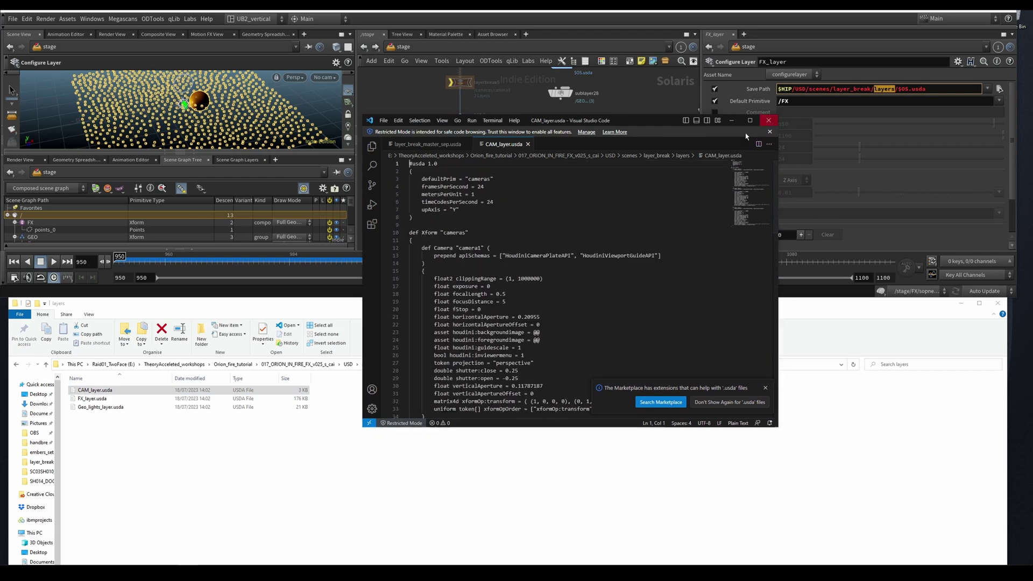
{"action": "left_click", "coordinate": [768, 119]}
{"action": "double_click", "coordinate": [108, 398]}
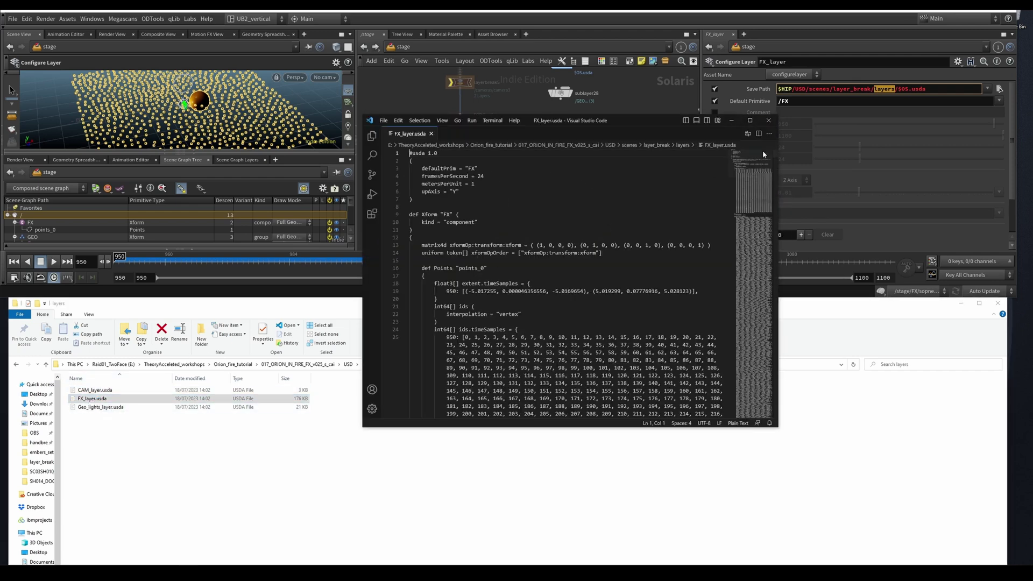
{"action": "left_click", "coordinate": [768, 120]}
Step: Set the Flatten Input option of the CAM_layer node to Flatten Input Layers
{"action": "middle_click_drag", "start_coordinate": [567, 173], "coordinate": [545, 187]}
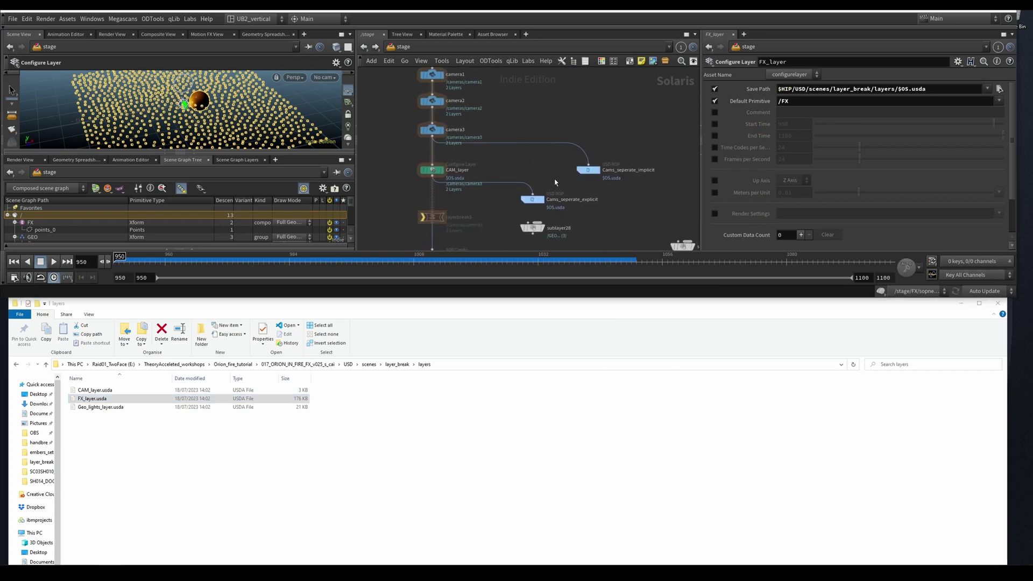
{"action": "left_click", "coordinate": [538, 197]}
{"action": "left_click", "coordinate": [432, 170]}
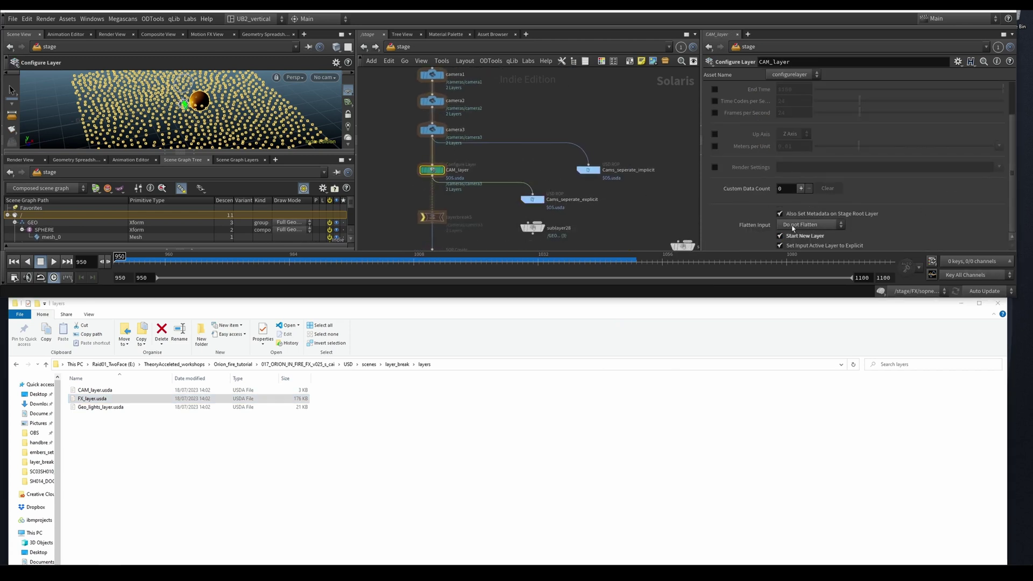
Step: Delete the exported files from the layer_break folder and save Cams_seperate_explicit to disk
{"action": "left_click", "coordinate": [397, 364]}
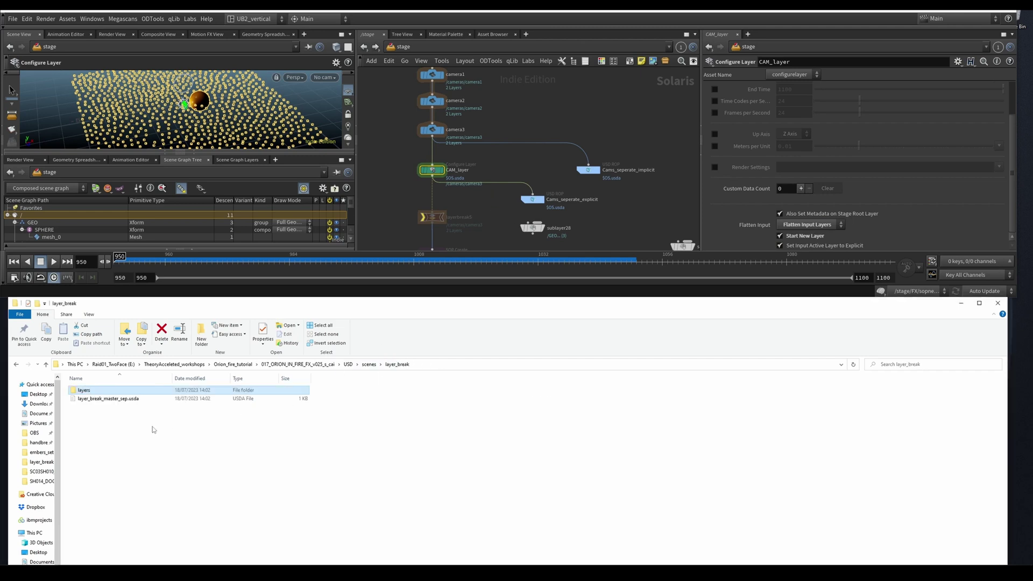
{"action": "left_click_drag", "start_coordinate": [135, 425], "coordinate": [144, 392]}
{"action": "key", "text": "Delete"}
{"action": "left_click", "coordinate": [560, 201]}
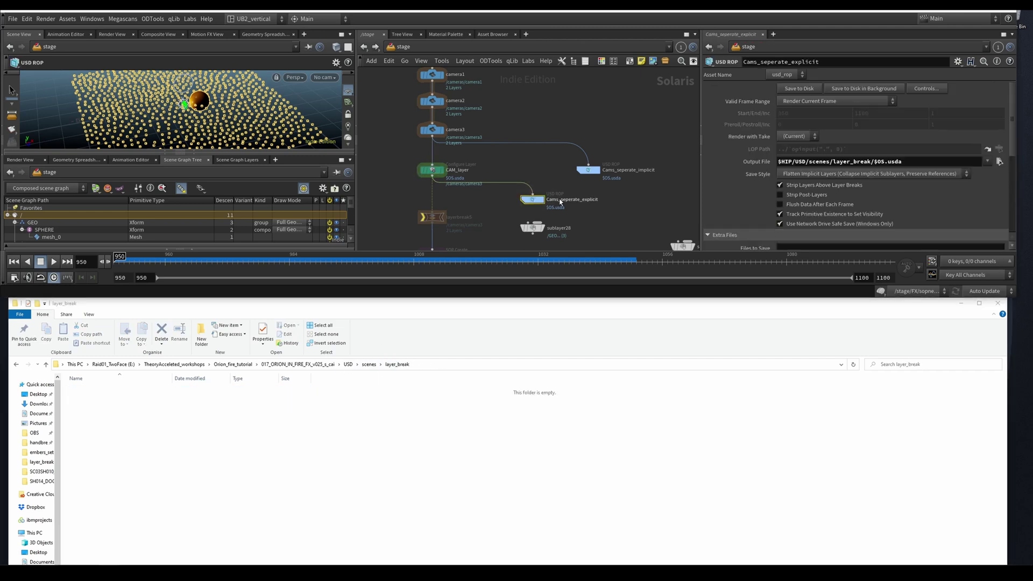
{"action": "left_click", "coordinate": [801, 89]}
Step: Open CAM_layer.usda in the layers folder and examine which primitives it defines, then close the editor
{"action": "double_click", "coordinate": [123, 390]}
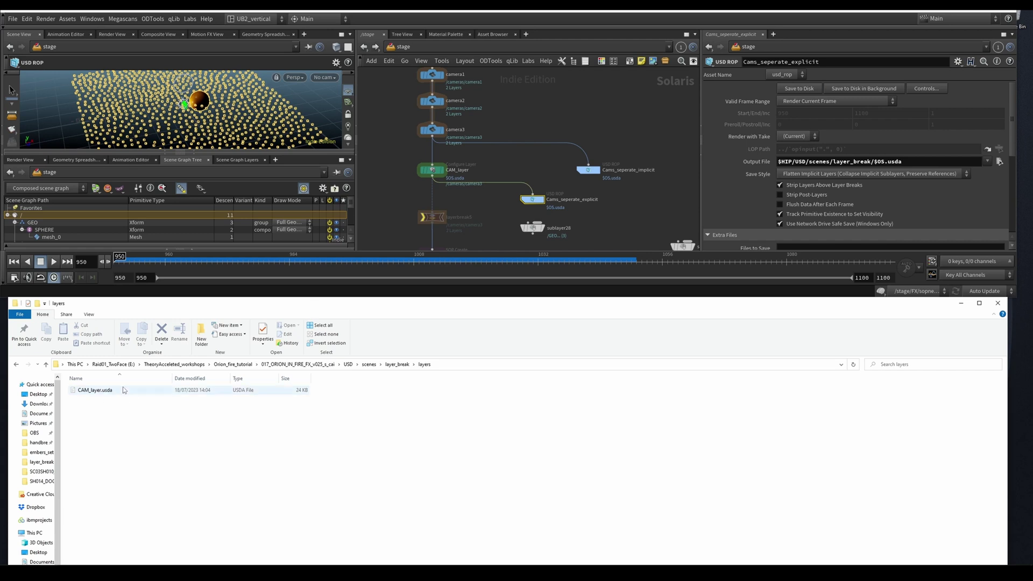
{"action": "double_click", "coordinate": [93, 391]}
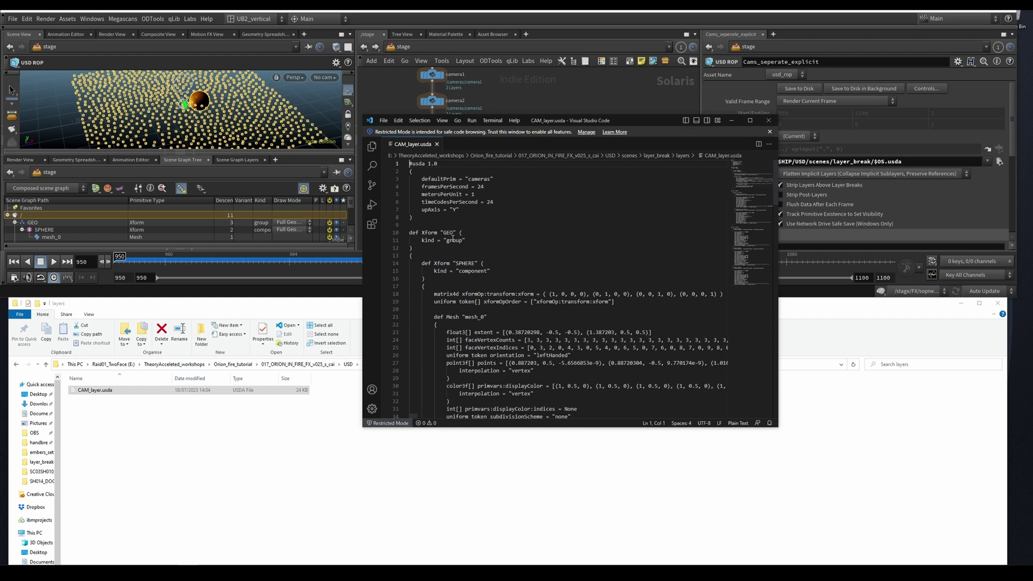
{"action": "left_click", "coordinate": [458, 263]}
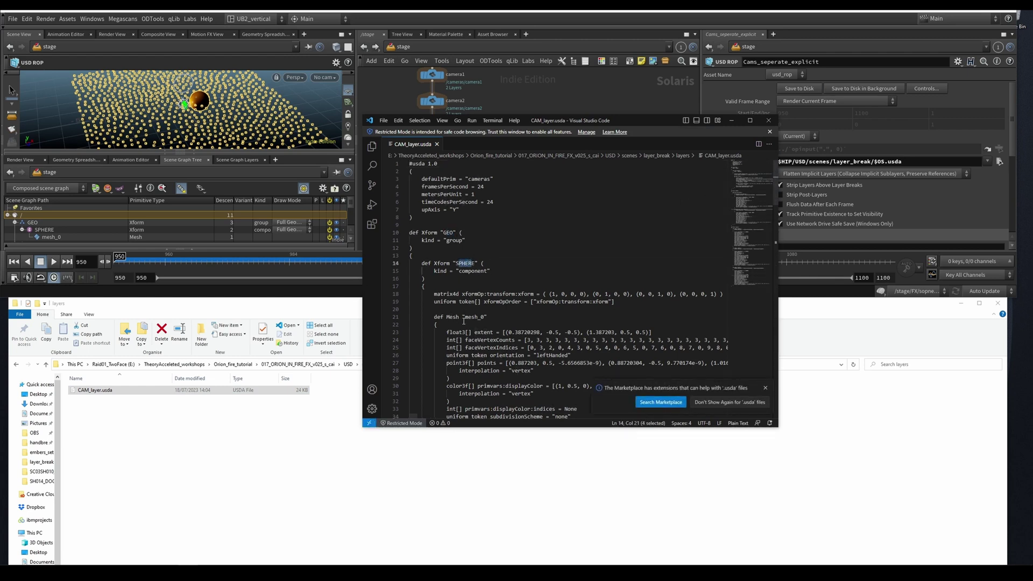
{"action": "scroll", "coordinate": [518, 237], "scroll_direction": "down", "scroll_amount": 8}
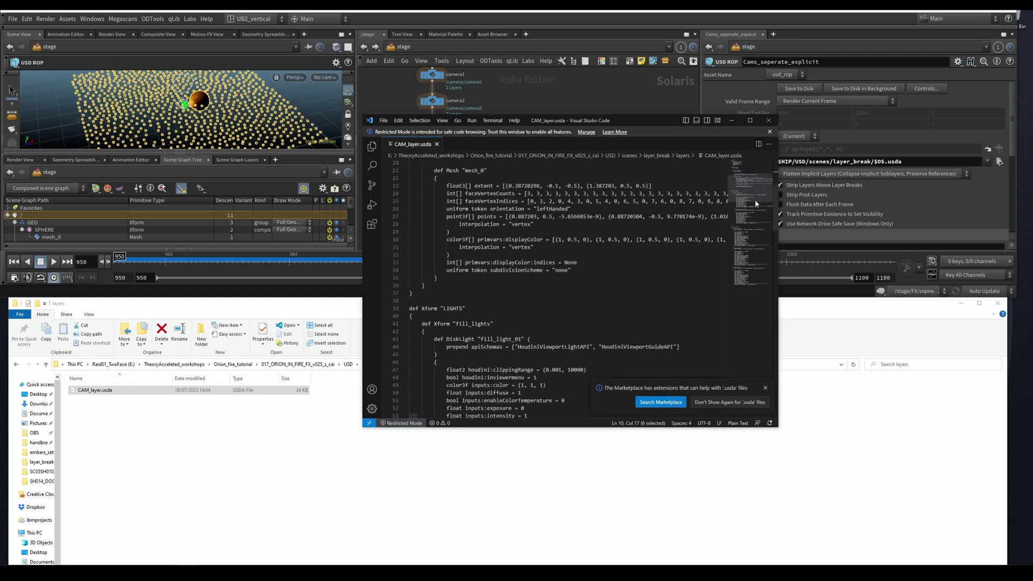
{"action": "left_click", "coordinate": [761, 123]}
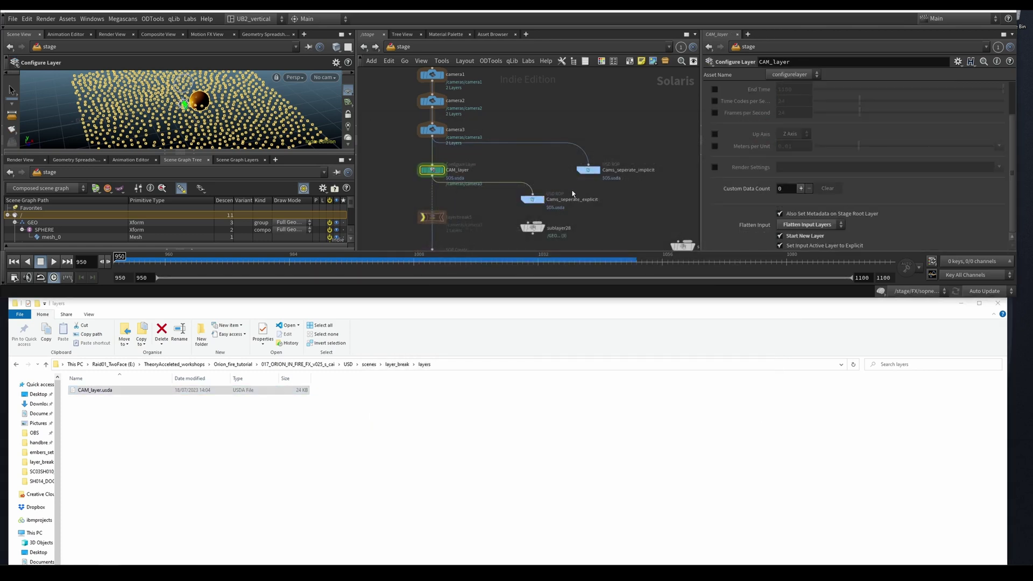
Step: Set CAM_layer's Flatten Input to Do Not Flatten and empty the layer_break folder
{"action": "left_click", "coordinate": [814, 224]}
{"action": "left_click", "coordinate": [803, 235]}
{"action": "left_click", "coordinate": [260, 429]}
{"action": "left_click", "coordinate": [157, 391]}
{"action": "left_click", "coordinate": [397, 364]}
{"action": "key", "text": "Delete"}
Step: Export Cams_seperate_explicit to disk again and view the files written to the layers folder
{"action": "left_click", "coordinate": [532, 199]}
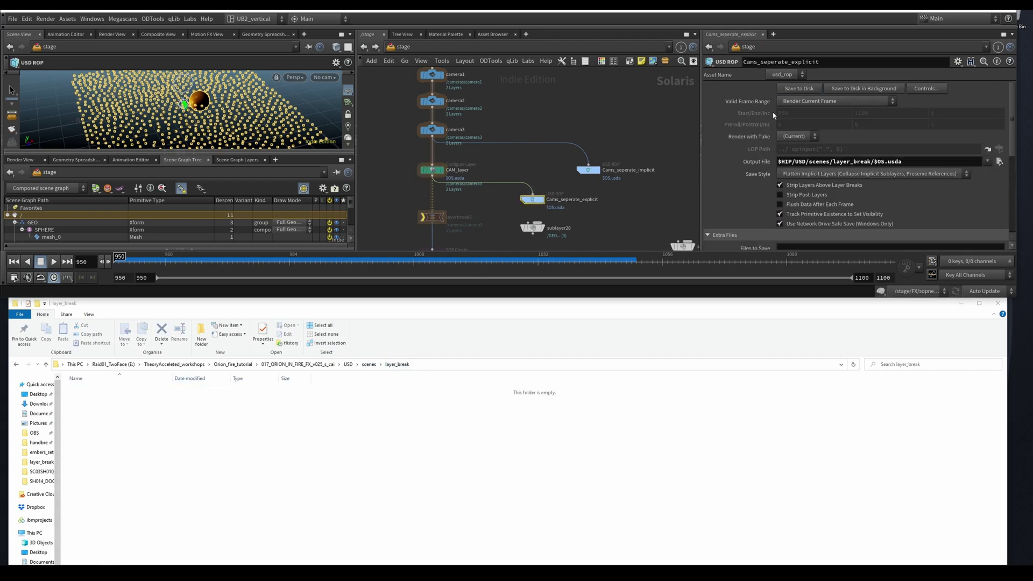
{"action": "double_click", "coordinate": [102, 390]}
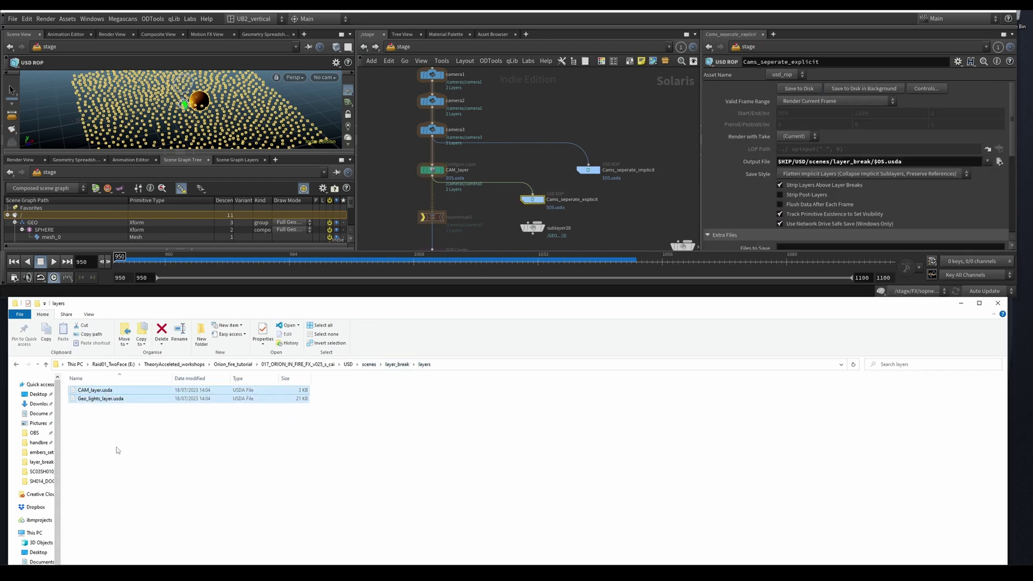
{"action": "left_click_drag", "start_coordinate": [121, 408], "coordinate": [86, 388]}
{"action": "left_click_drag", "start_coordinate": [152, 423], "coordinate": [83, 387]}
Step: Change the Flatten Input option on CAM_layer from Do Not Flatten to Flatten Input Layers
{"action": "left_click", "coordinate": [432, 170]}
{"action": "left_click", "coordinate": [807, 224]}
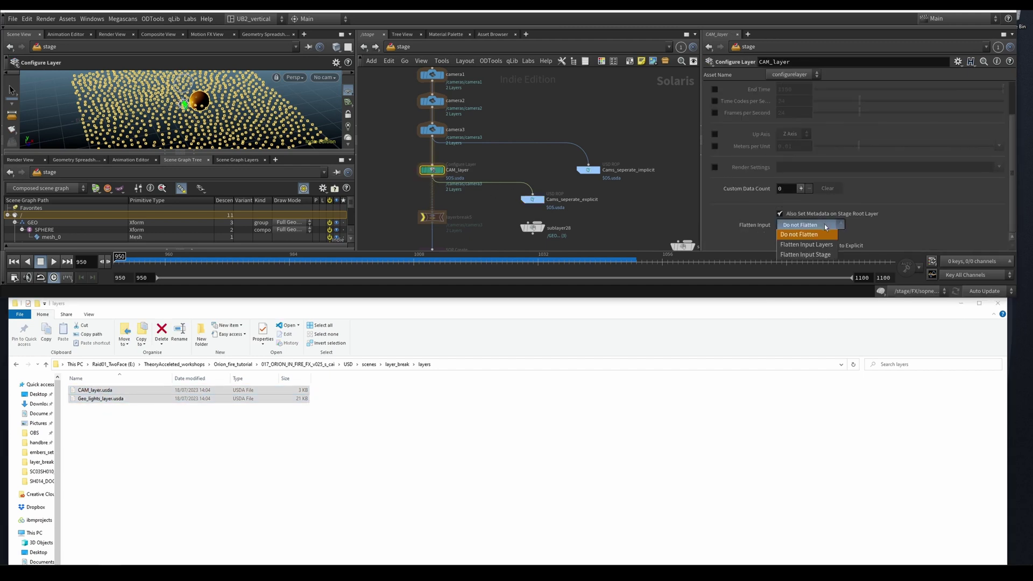
{"action": "left_click", "coordinate": [798, 237]}
Step: Examine the nodes upstream of CAM_layer in the layer break network, then reselect CAM_layer
{"action": "left_click_drag", "start_coordinate": [519, 162], "coordinate": [413, 183]}
{"action": "middle_click_drag", "start_coordinate": [487, 75], "coordinate": [505, 175]}
{"action": "scroll", "coordinate": [500, 170], "scroll_direction": "down", "scroll_amount": 5}
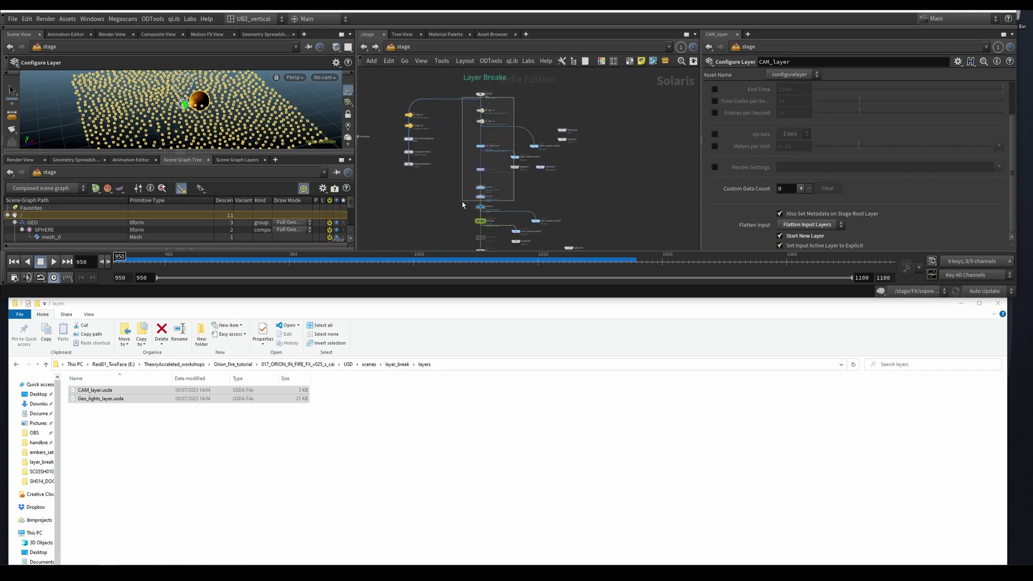
{"action": "left_click_drag", "start_coordinate": [483, 189], "coordinate": [478, 190]}
{"action": "scroll", "coordinate": [505, 221], "scroll_direction": "up", "scroll_amount": 5}
{"action": "middle_click_drag", "start_coordinate": [514, 207], "coordinate": [511, 173]}
{"action": "scroll", "coordinate": [509, 179], "scroll_direction": "up", "scroll_amount": 1}
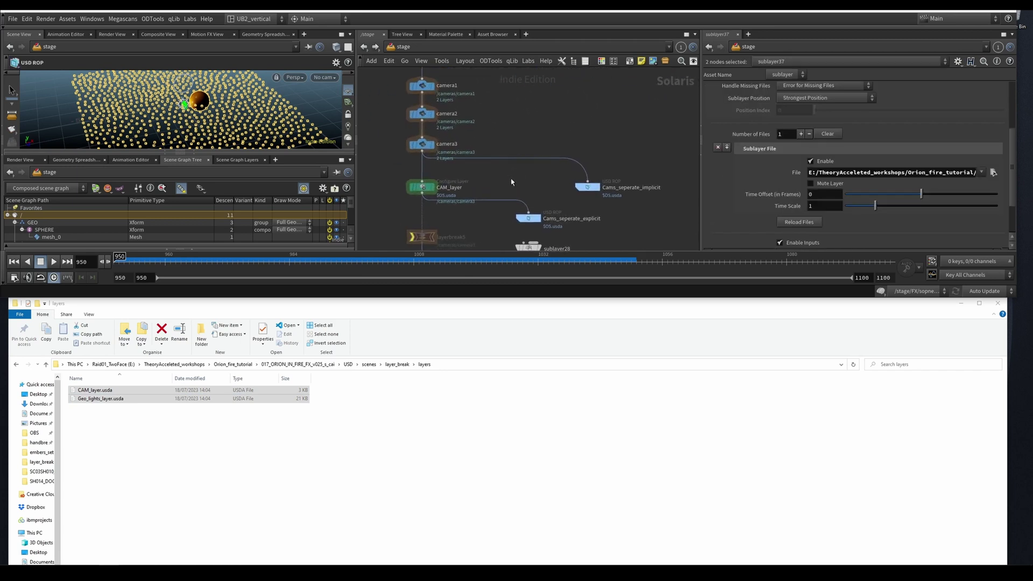
{"action": "left_click", "coordinate": [422, 187]}
Step: Delete the layers folder and Cams_seperate_explicit.usda from the layer_break folder
{"action": "left_click", "coordinate": [397, 364]}
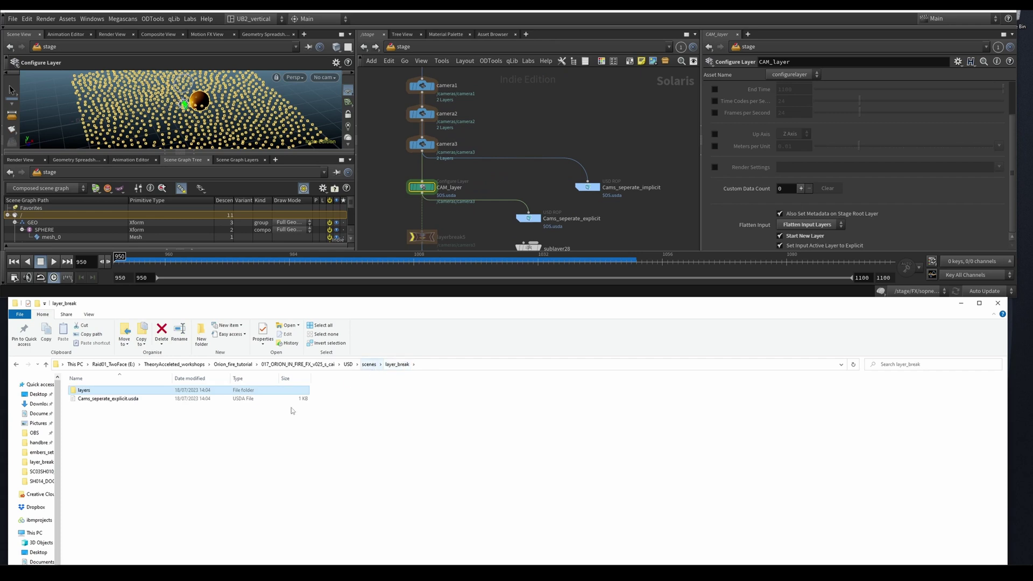
{"action": "left_click_drag", "start_coordinate": [120, 427], "coordinate": [151, 387]}
{"action": "key", "text": "Delete"}
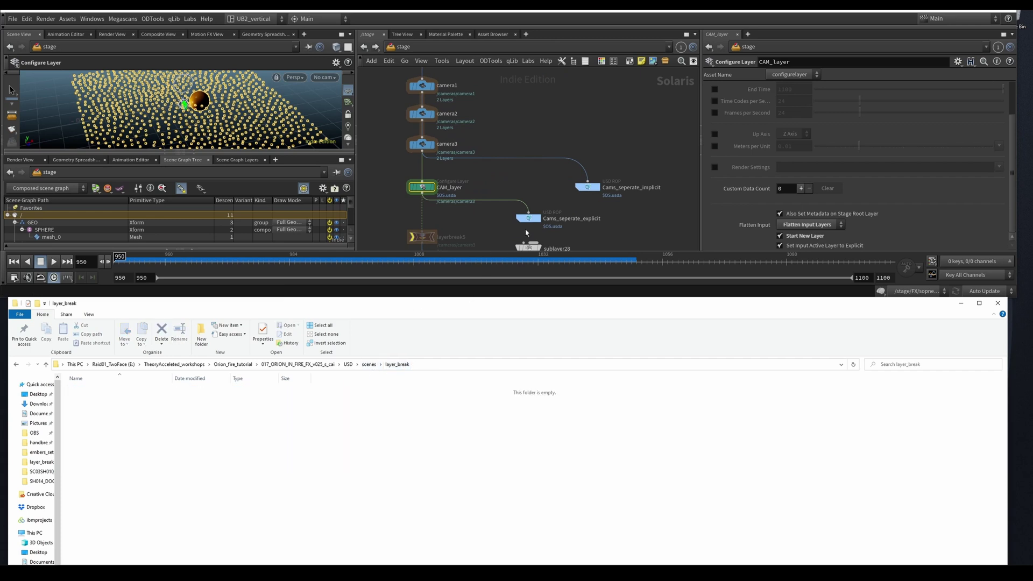
Step: Look over the node groups beyond the layer break setup in the stage network
{"action": "middle_click_drag", "start_coordinate": [507, 234], "coordinate": [488, 219]}
{"action": "scroll", "coordinate": [484, 226], "scroll_direction": "down", "scroll_amount": 6}
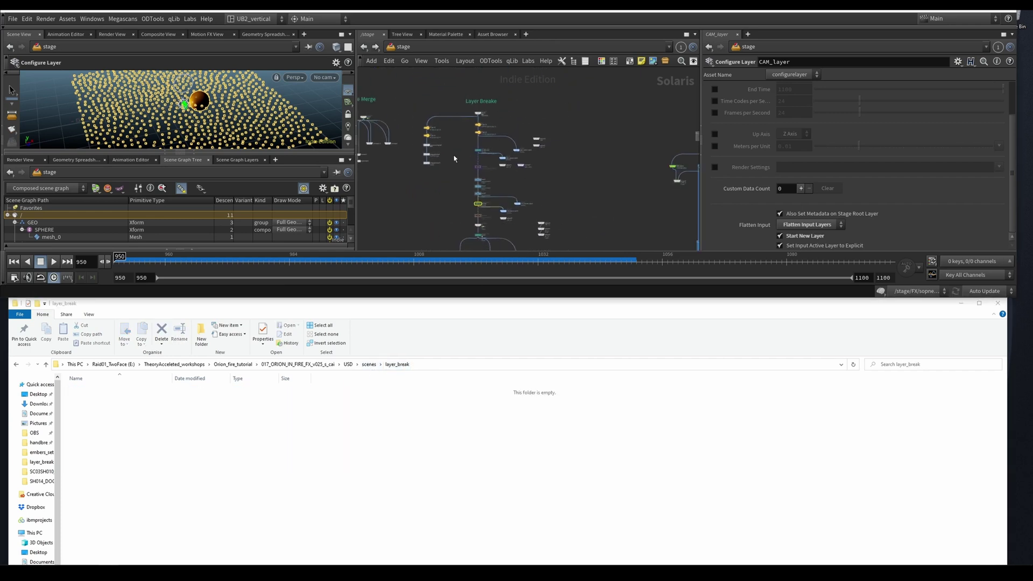
{"action": "scroll", "coordinate": [488, 185], "scroll_direction": "down", "scroll_amount": 5}
{"action": "scroll", "coordinate": [538, 152], "scroll_direction": "up", "scroll_amount": 3}
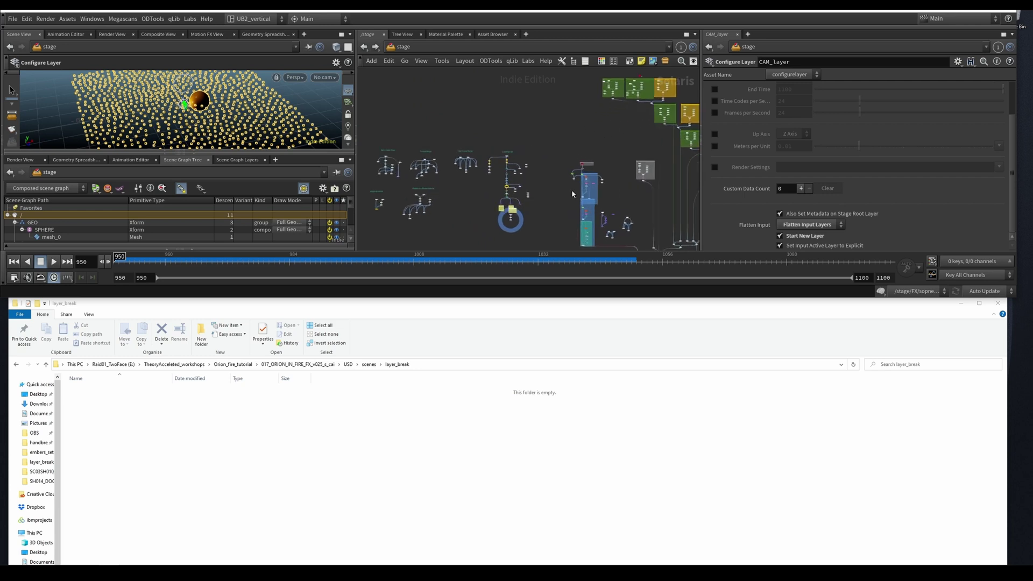
{"action": "middle_click_drag", "start_coordinate": [530, 163], "coordinate": [476, 193]}
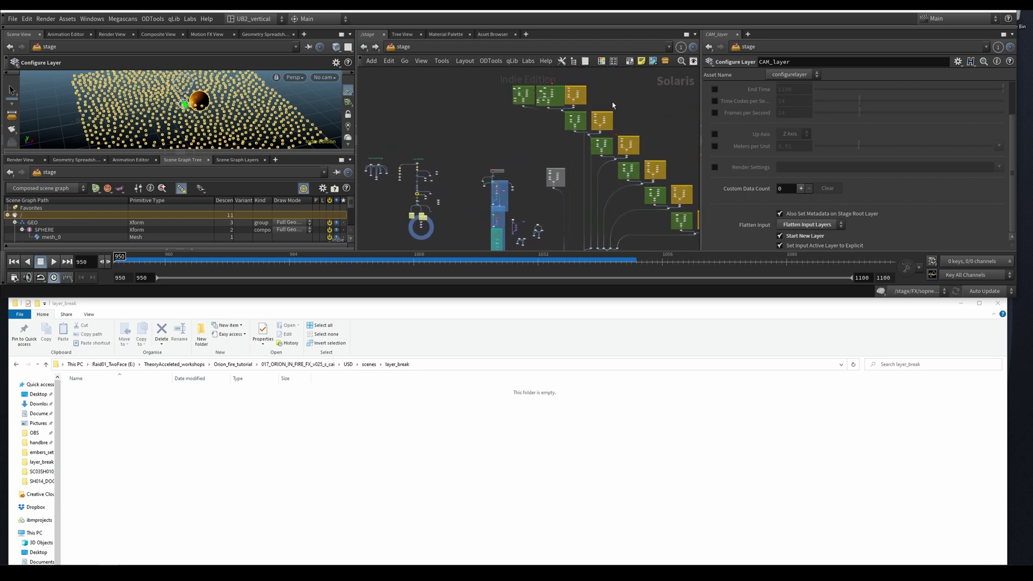